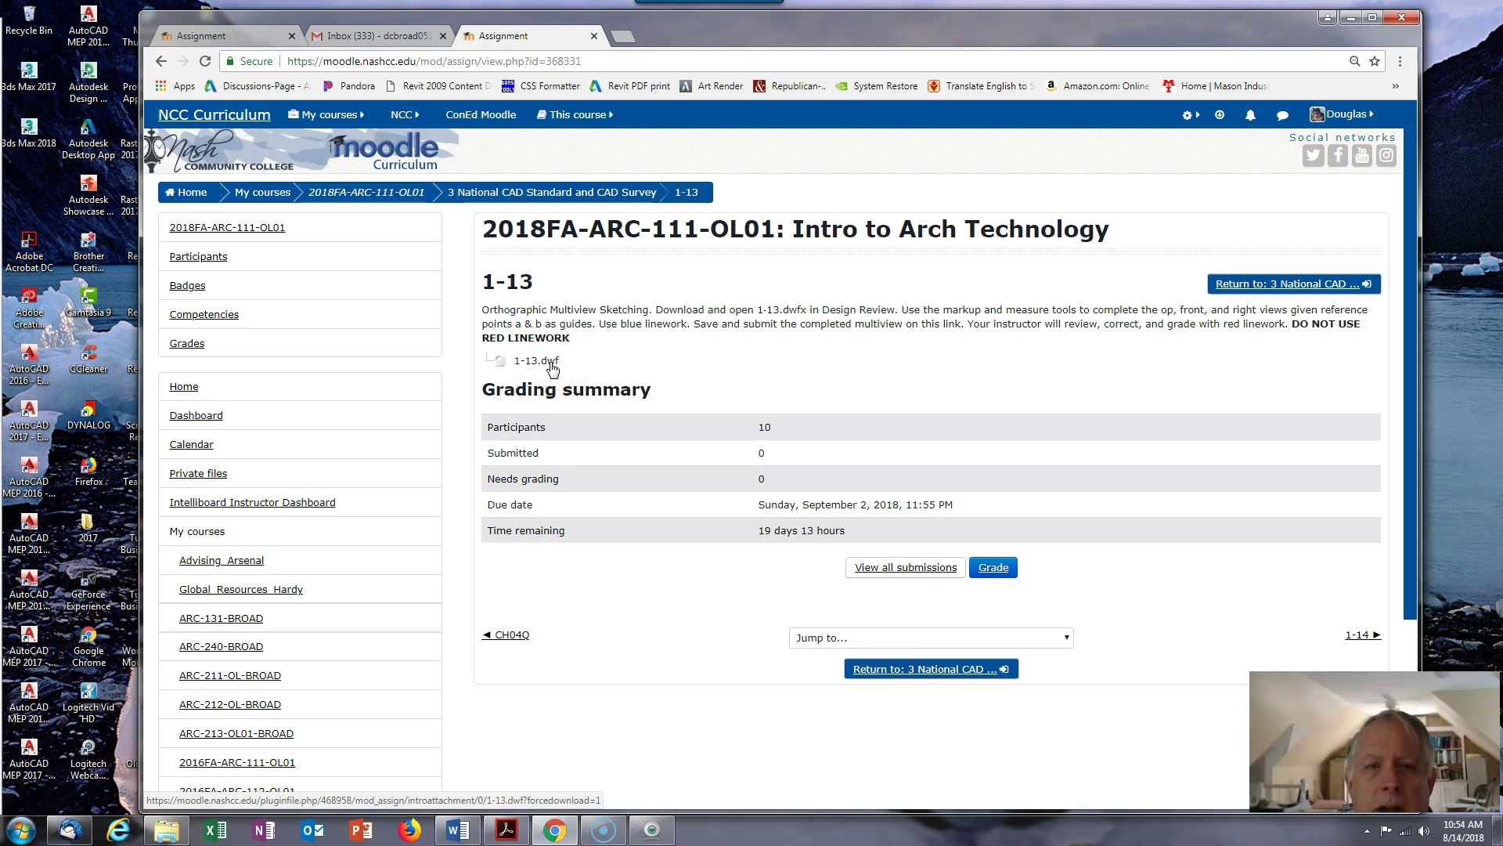
# - Download the assignment attachment 1-13.dwf and open it in Autodesk Design Review
pyautogui.click(551, 364)
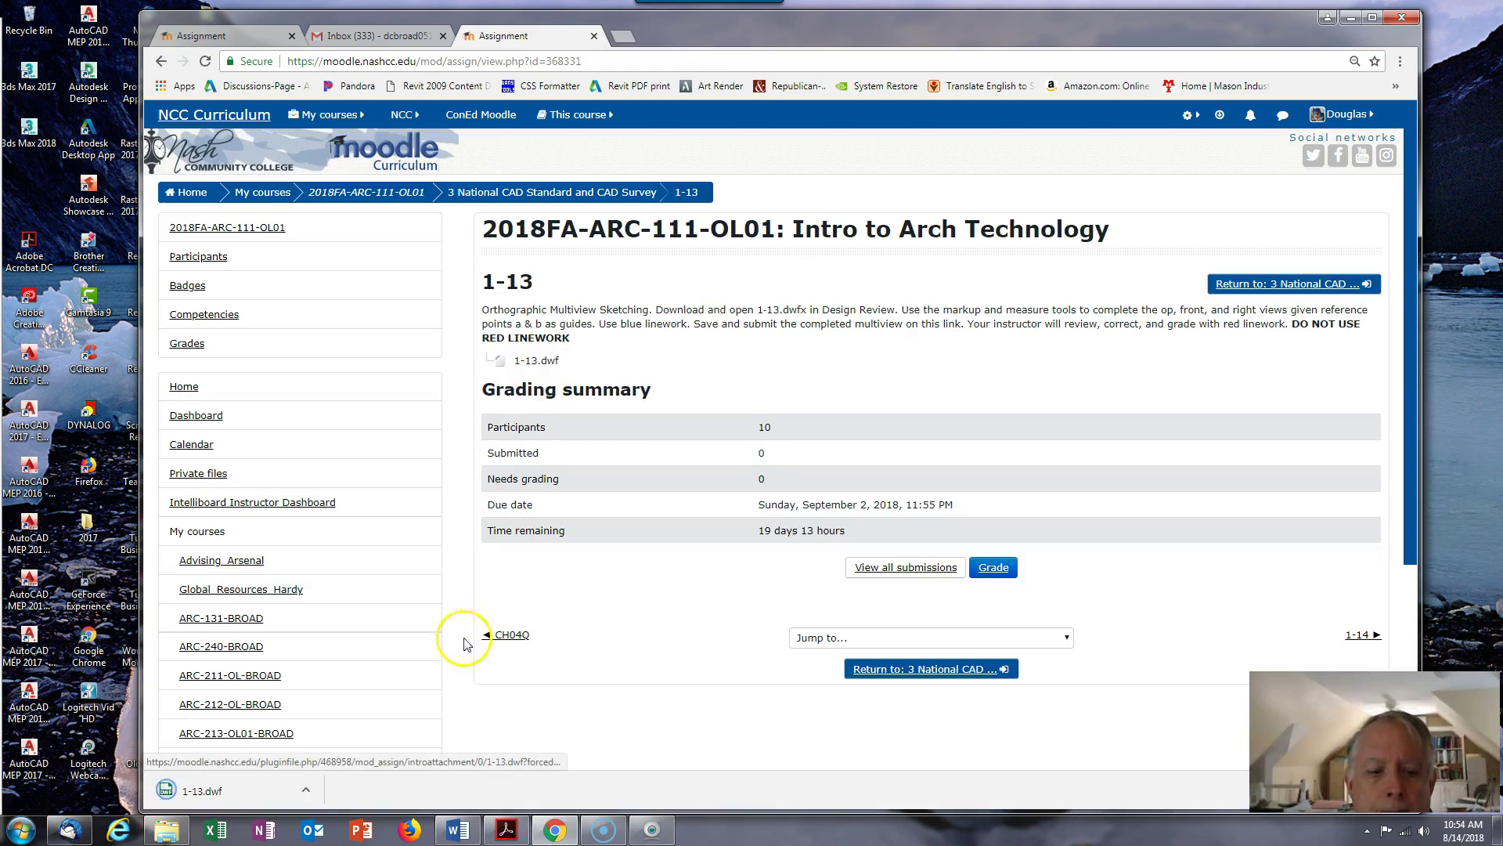
pyautogui.click(306, 791)
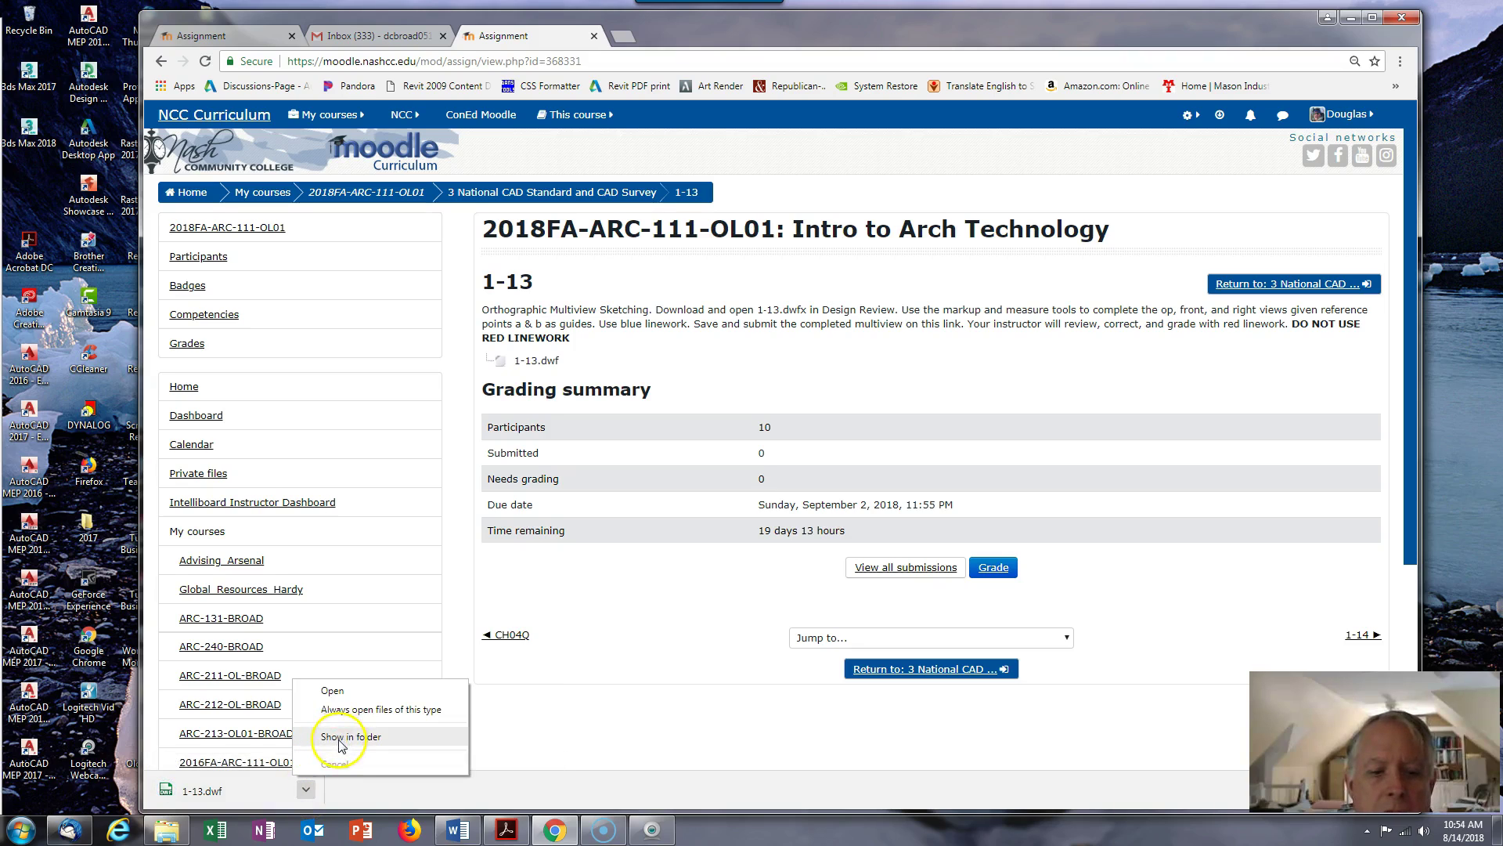
pyautogui.click(333, 691)
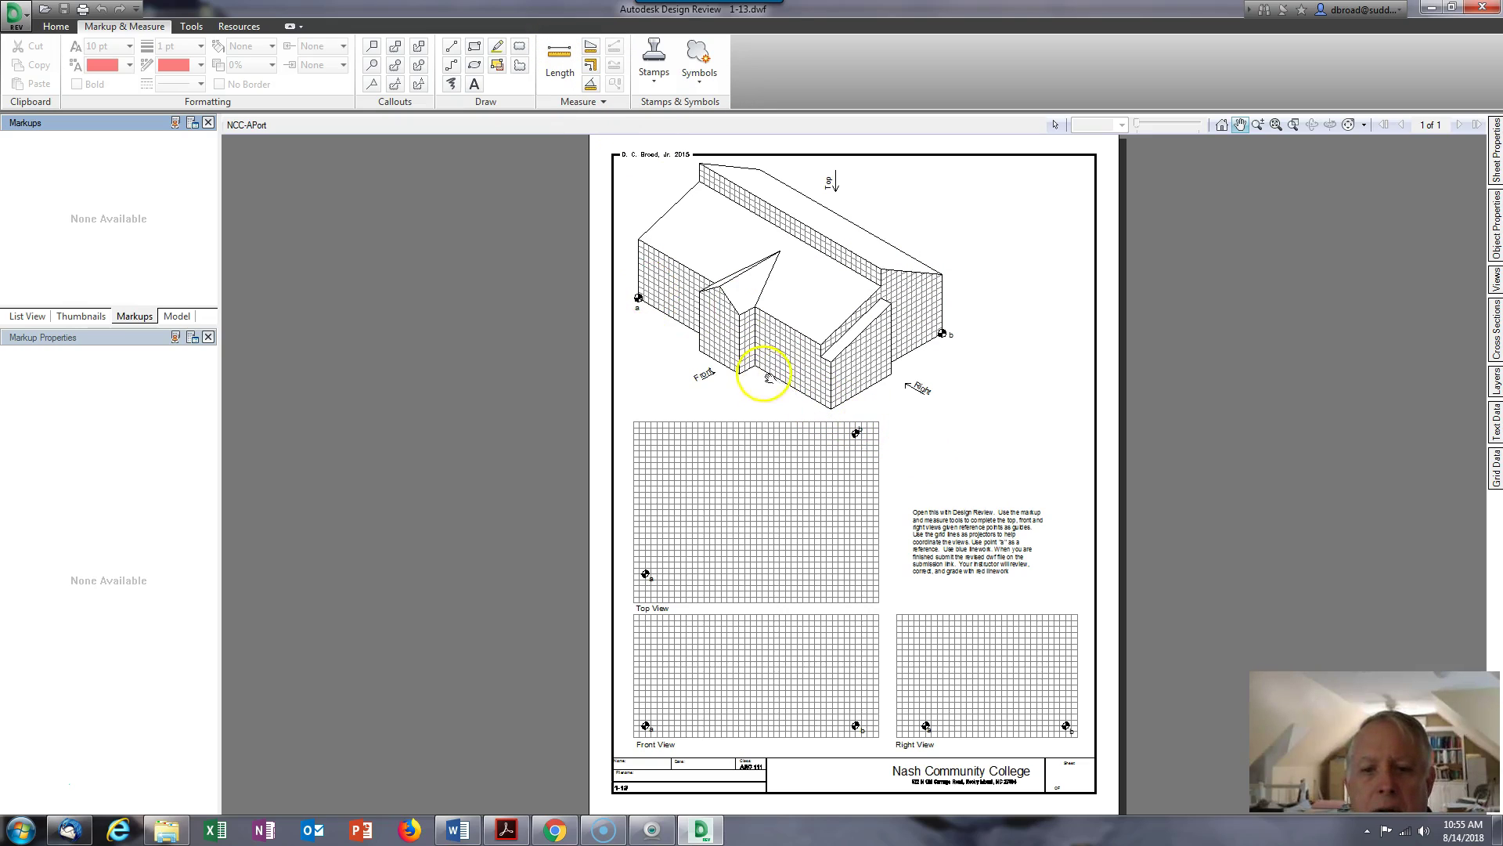
# - Dimension the length of the isometric's front wall base edge between the gabled projection and the front-right corner
pyautogui.click(559, 58)
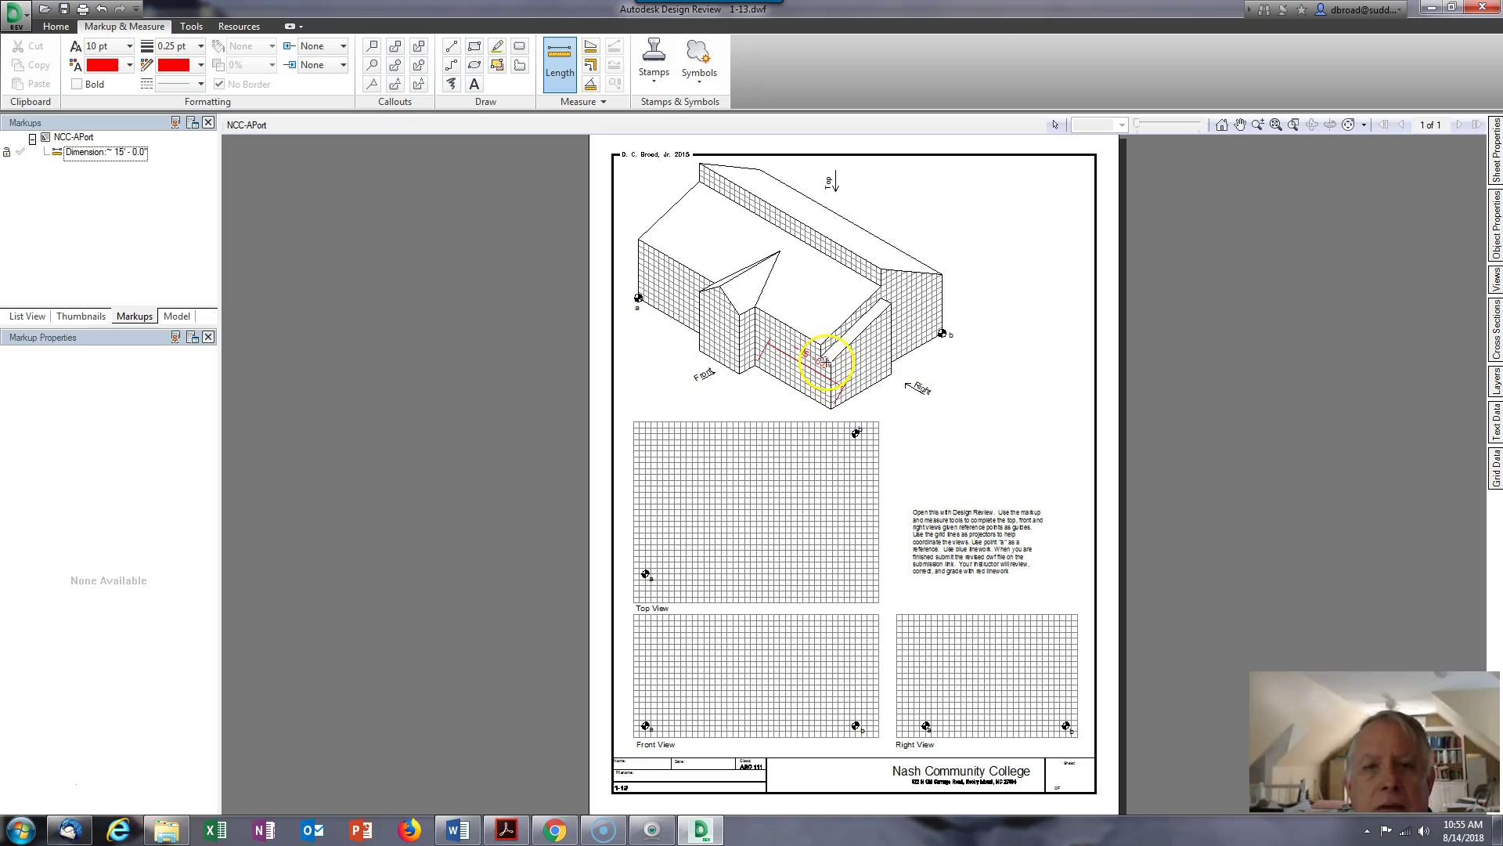
pyautogui.press('Escape')
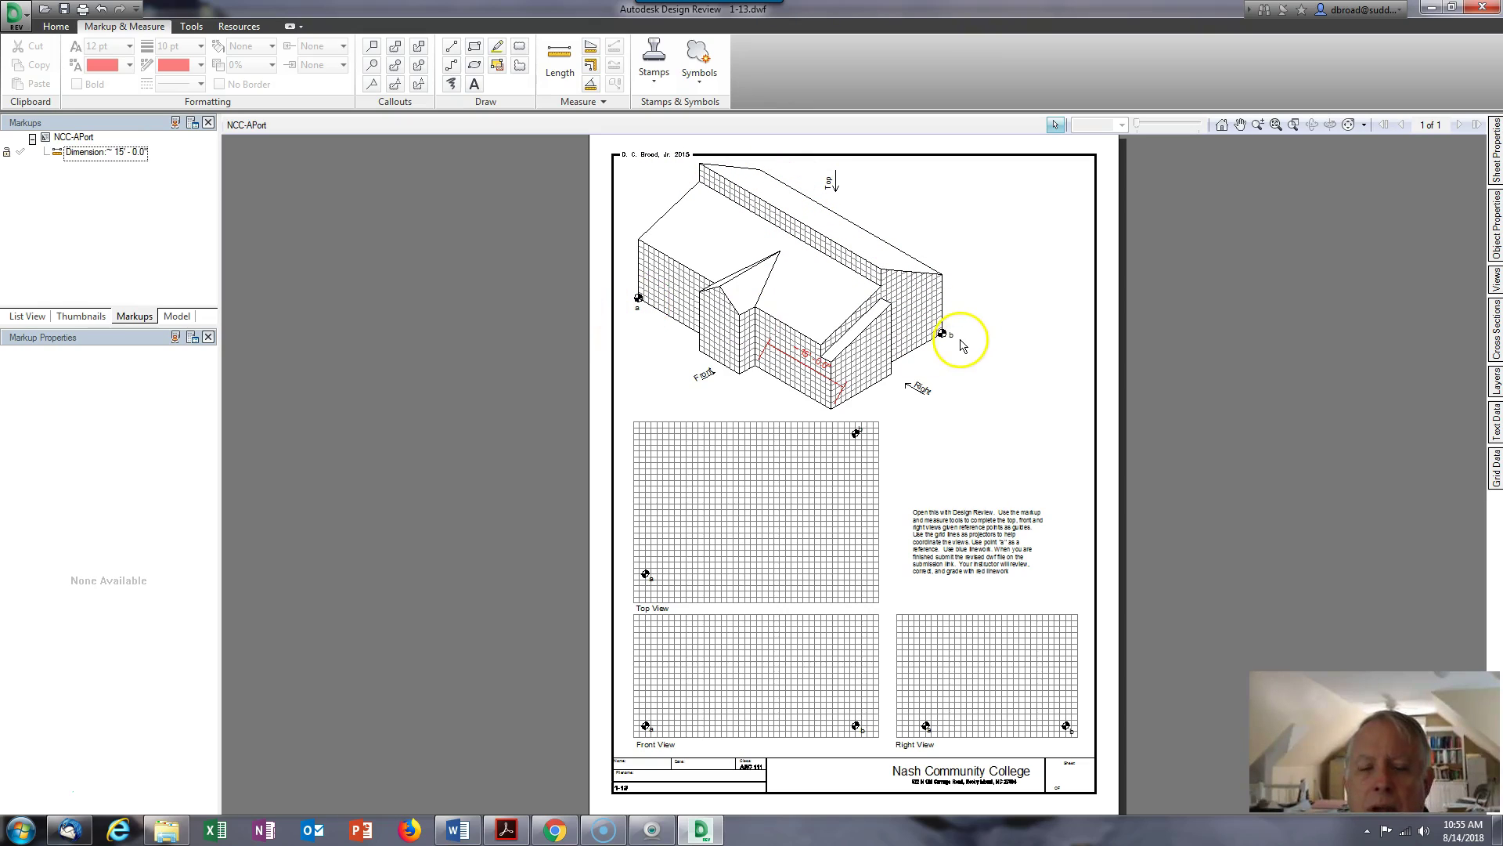
pyautogui.click(452, 51)
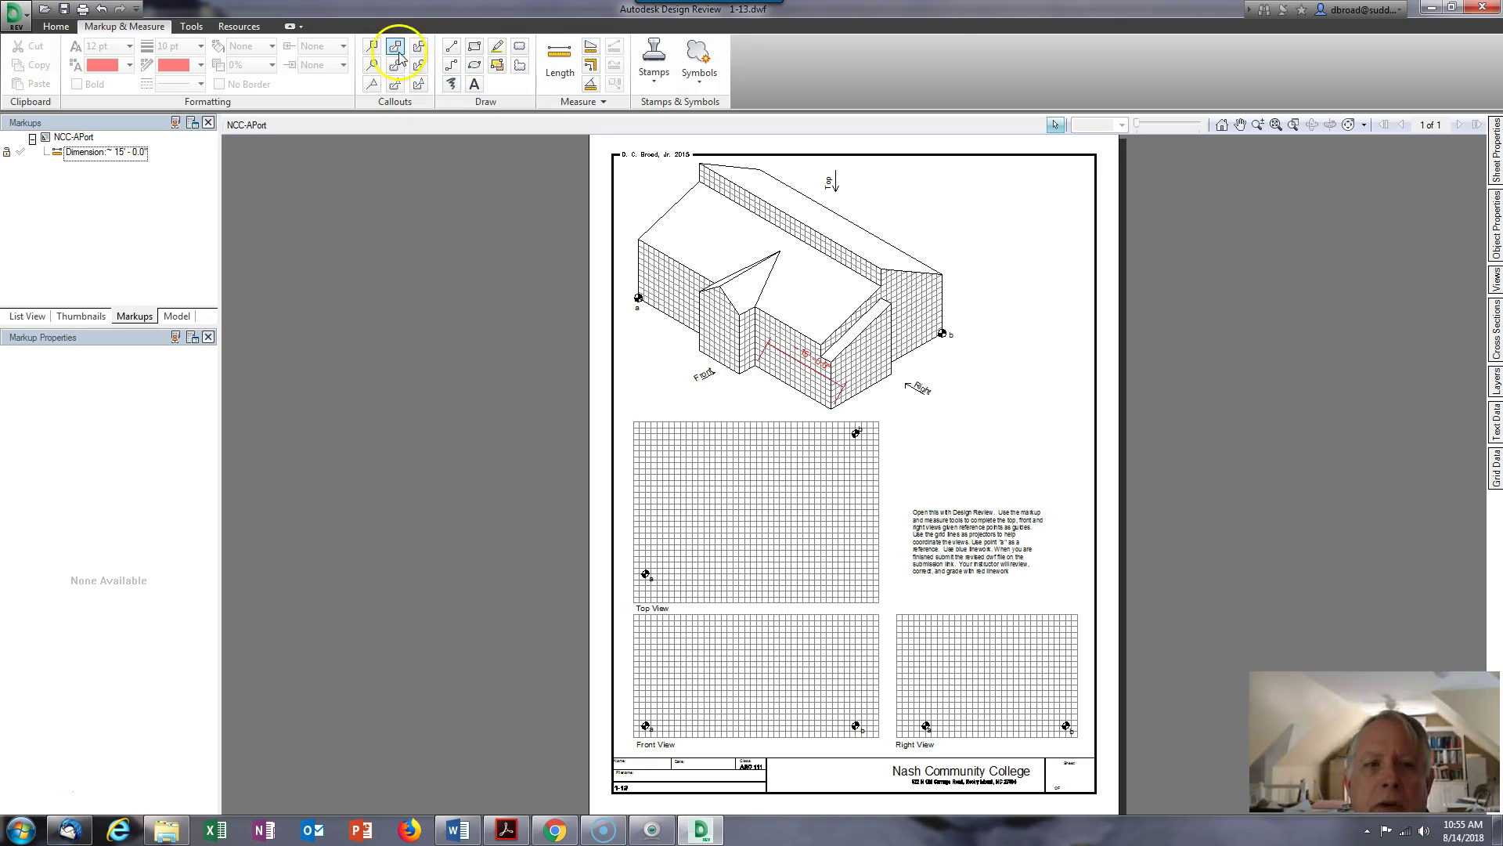
pyautogui.click(450, 49)
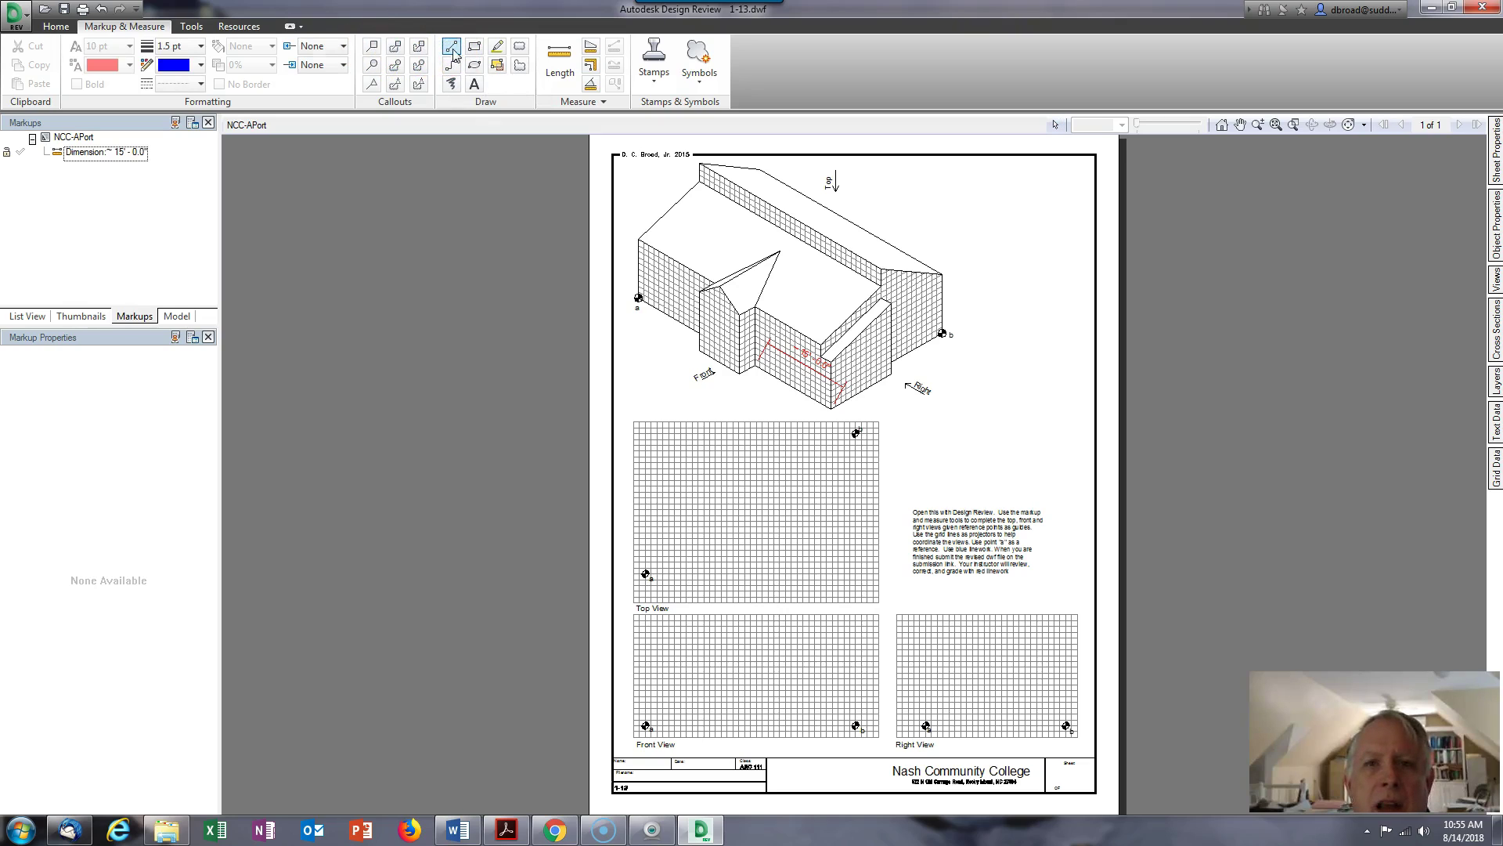
pyautogui.click(197, 49)
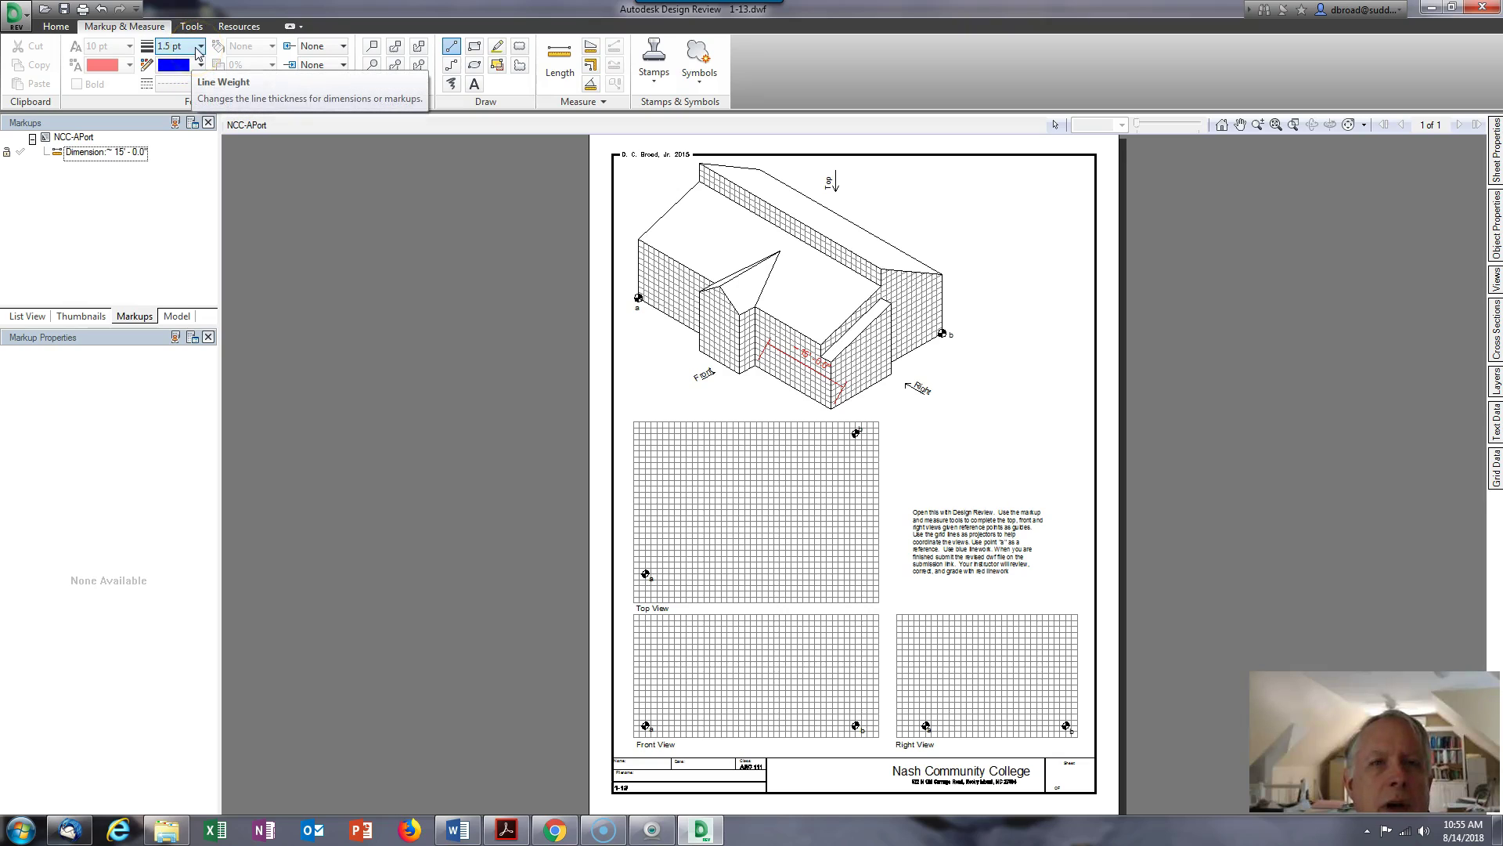
pyautogui.click(731, 549)
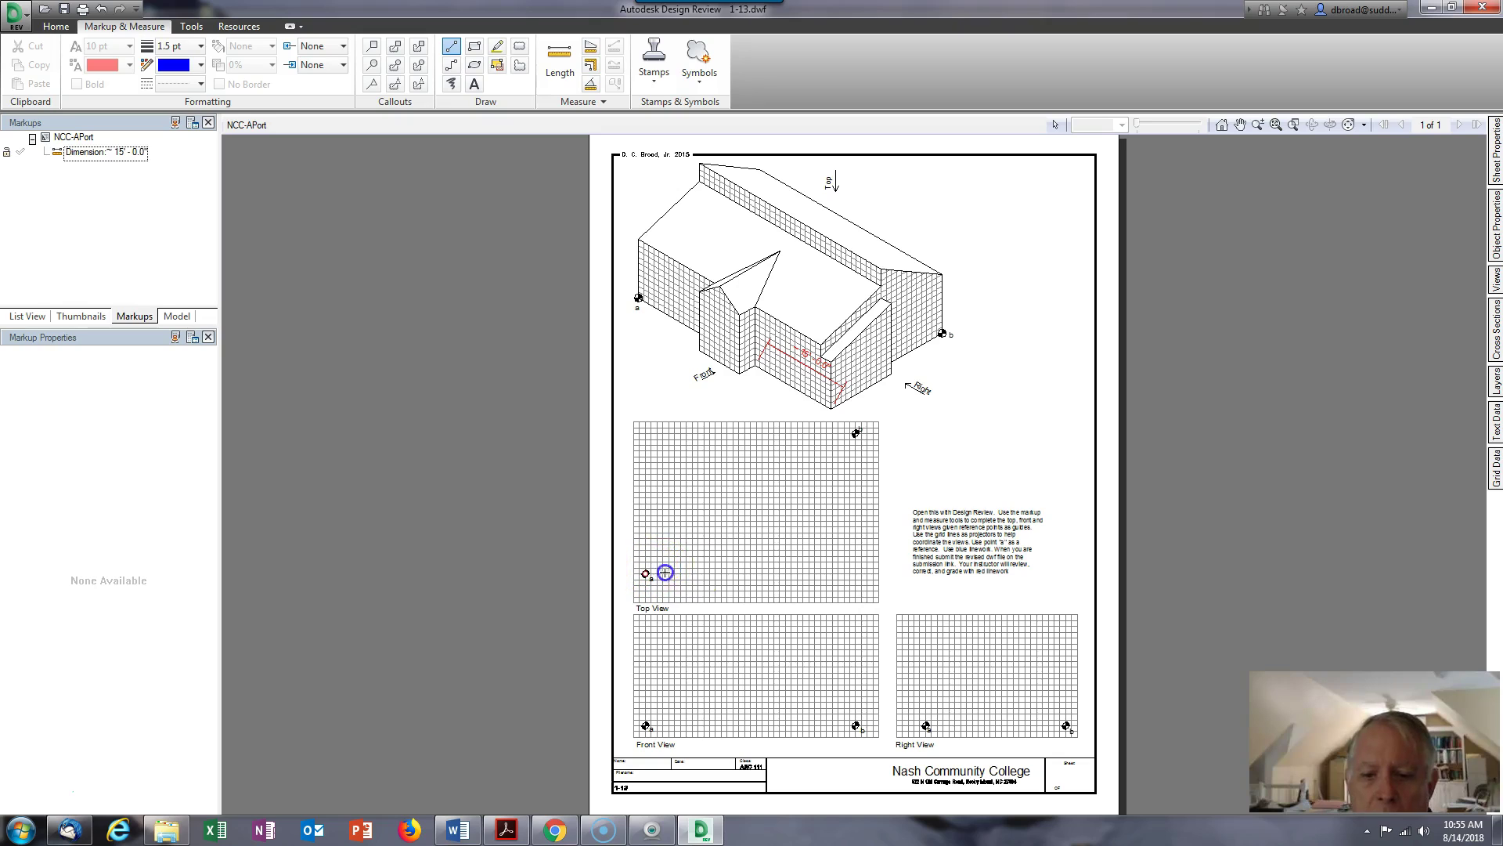
pyautogui.click(849, 568)
pyautogui.click(832, 565)
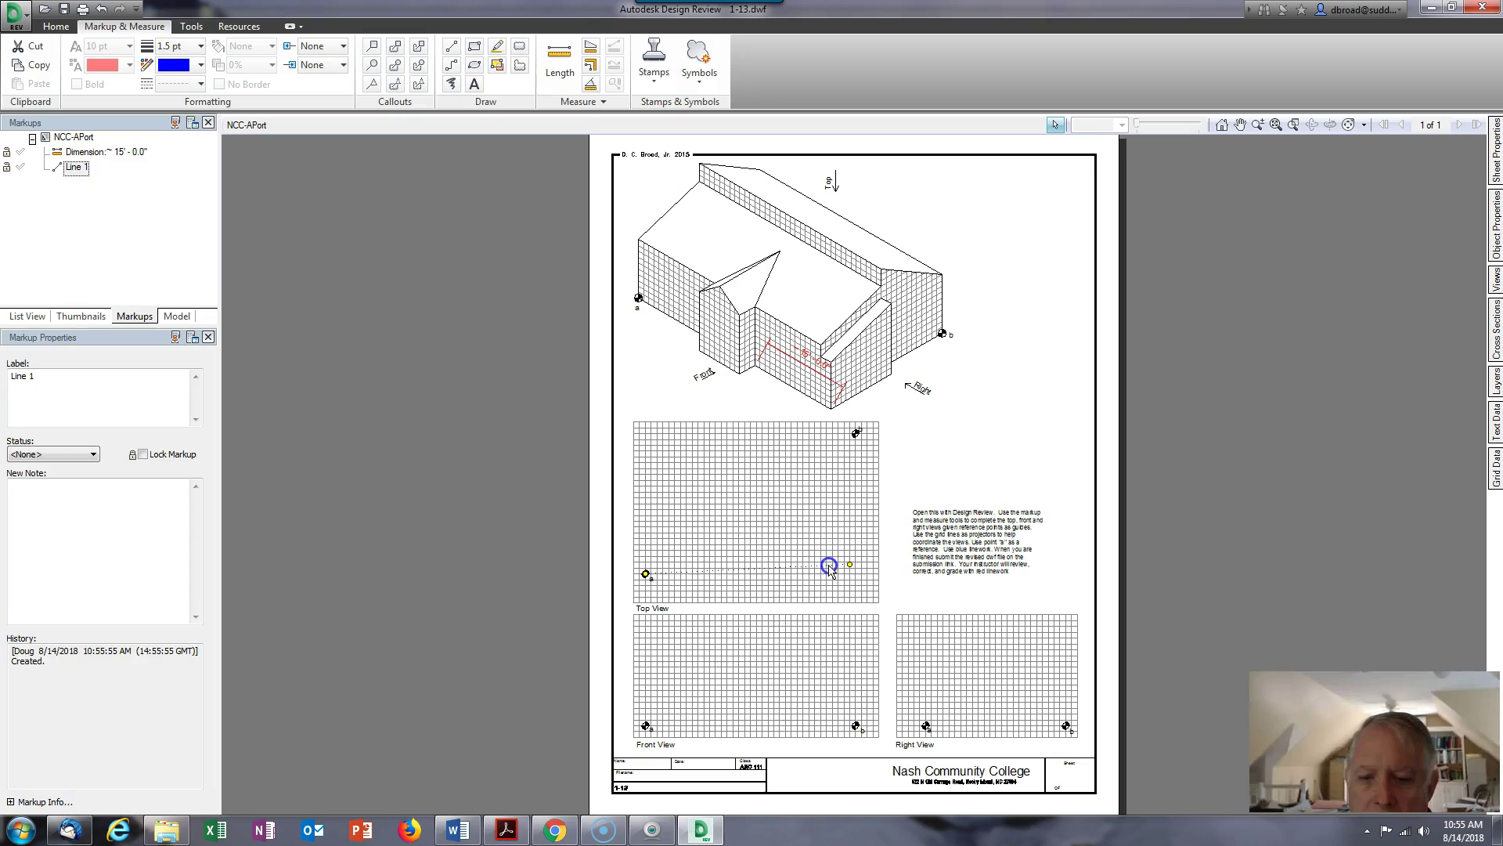
pyautogui.press('Delete')
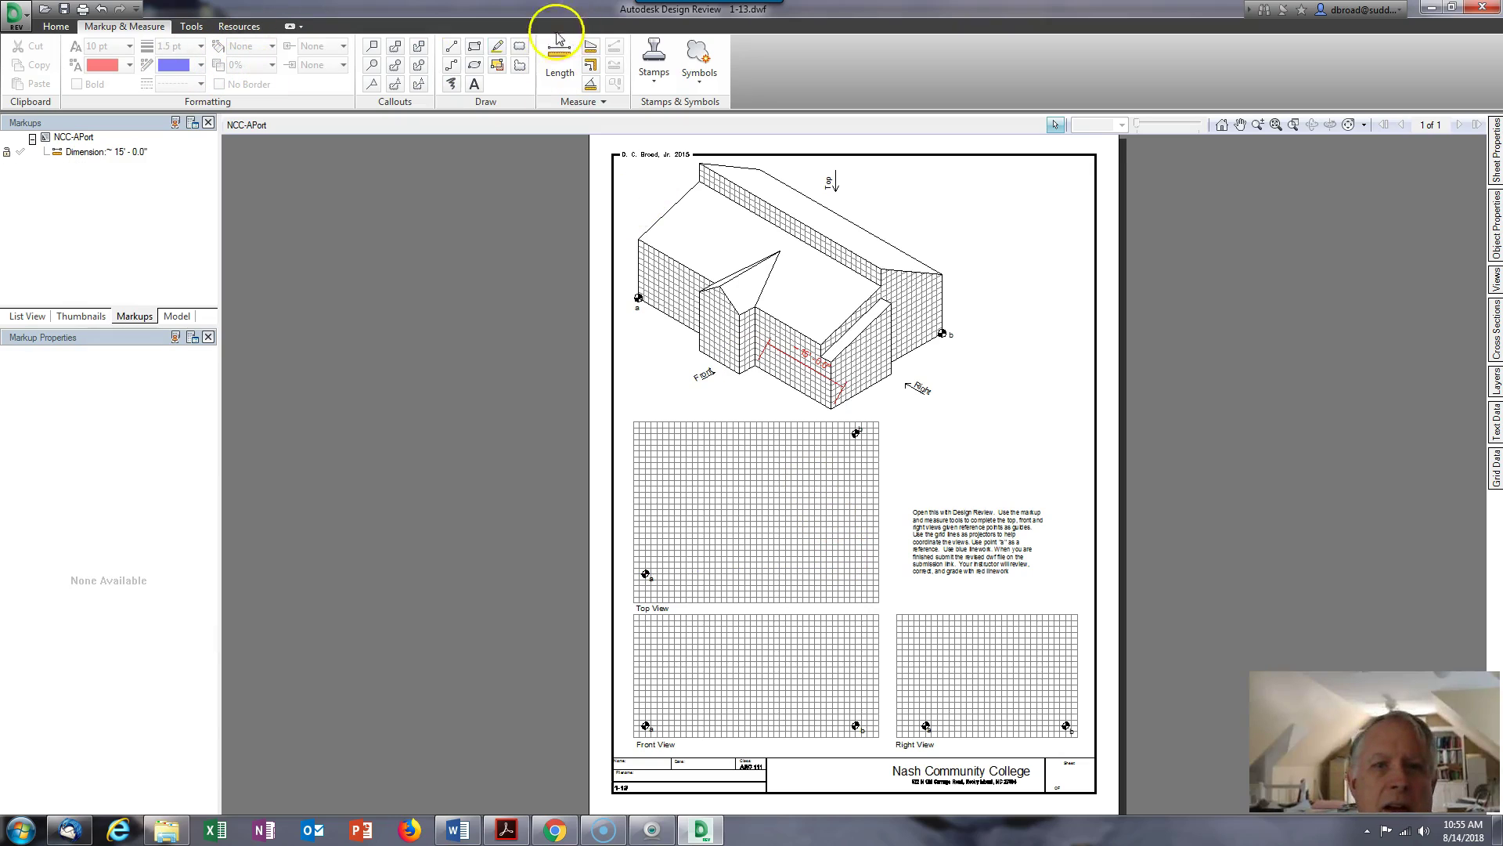
# - Draw the top view's lower, upper and left edges with solid blue 1.5 pt lines, using points a and b as references
pyautogui.click(451, 47)
pyautogui.click(202, 84)
pyautogui.click(183, 104)
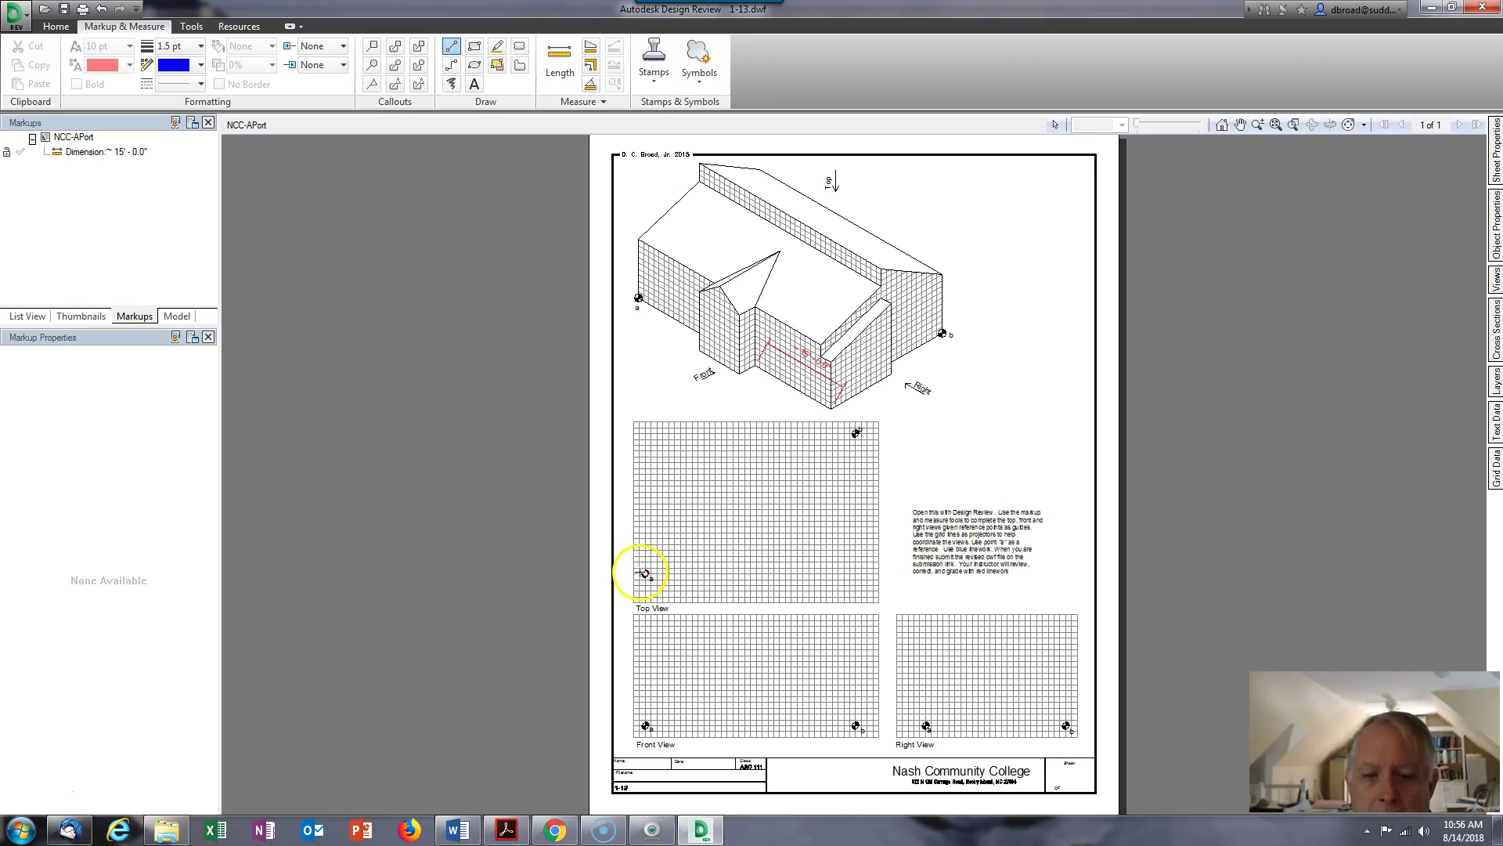
pyautogui.click(643, 573)
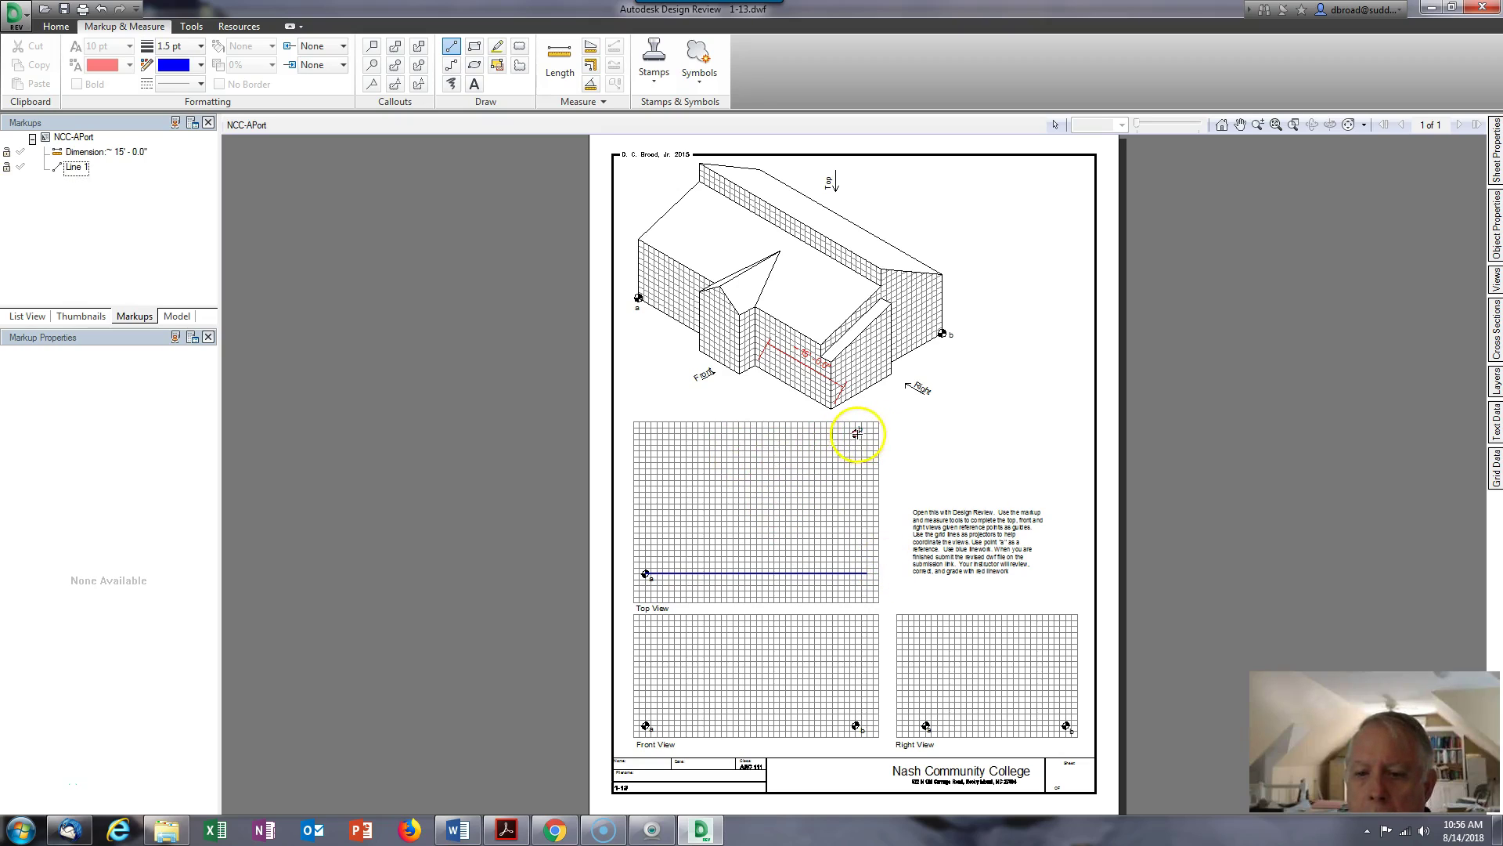
pyautogui.moveTo(856, 433); pyautogui.dragTo(673, 435)
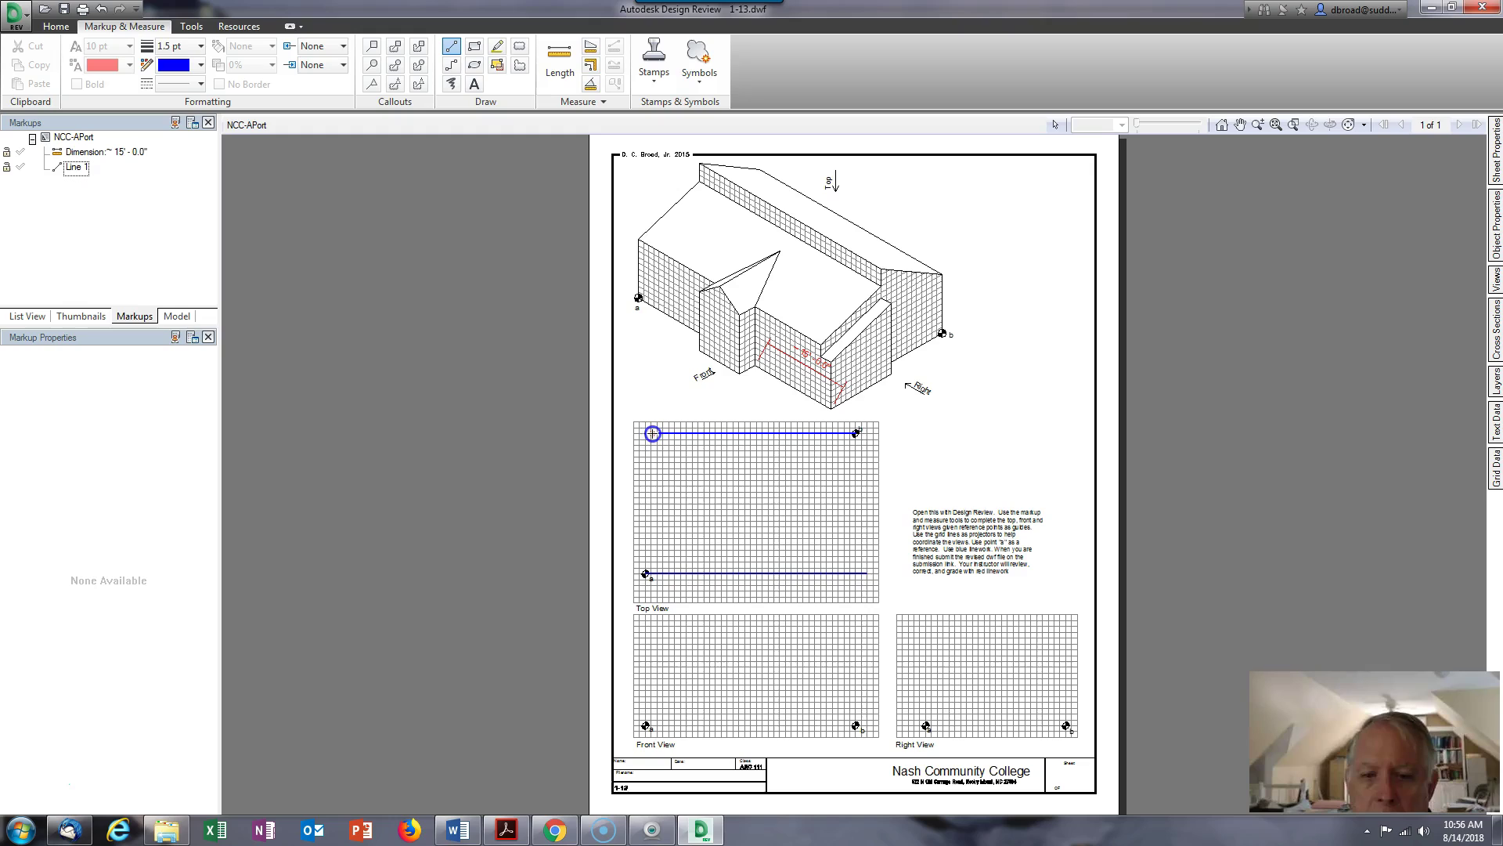
pyautogui.moveTo(646, 435); pyautogui.dragTo(647, 436)
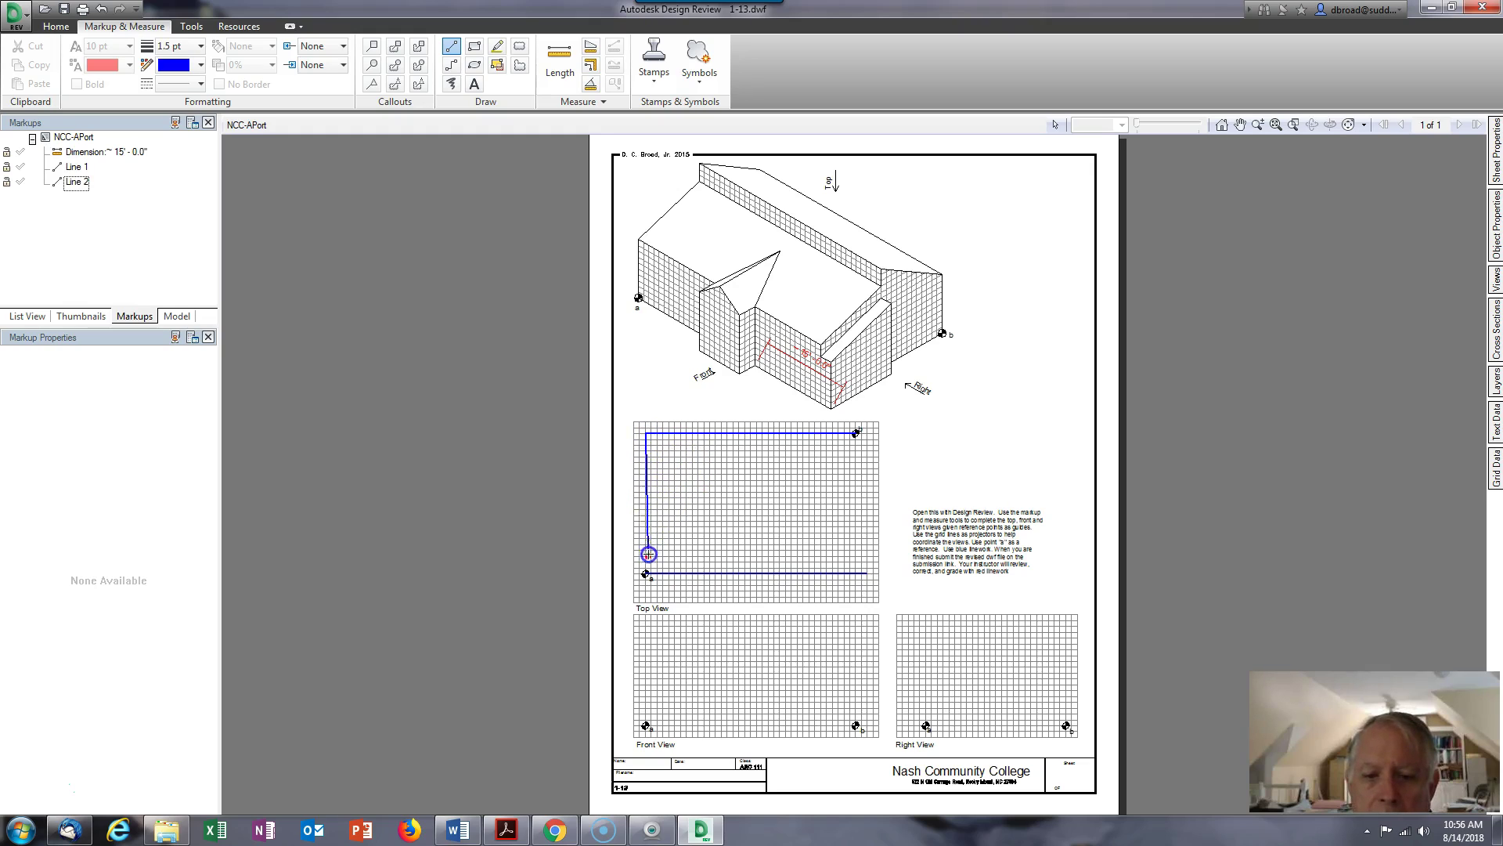
# - Draw the top view's right edge down from point b, the offset lower-right edge, and the horizontal ridge line across the middle
pyautogui.moveTo(856, 433); pyautogui.dragTo(851, 470)
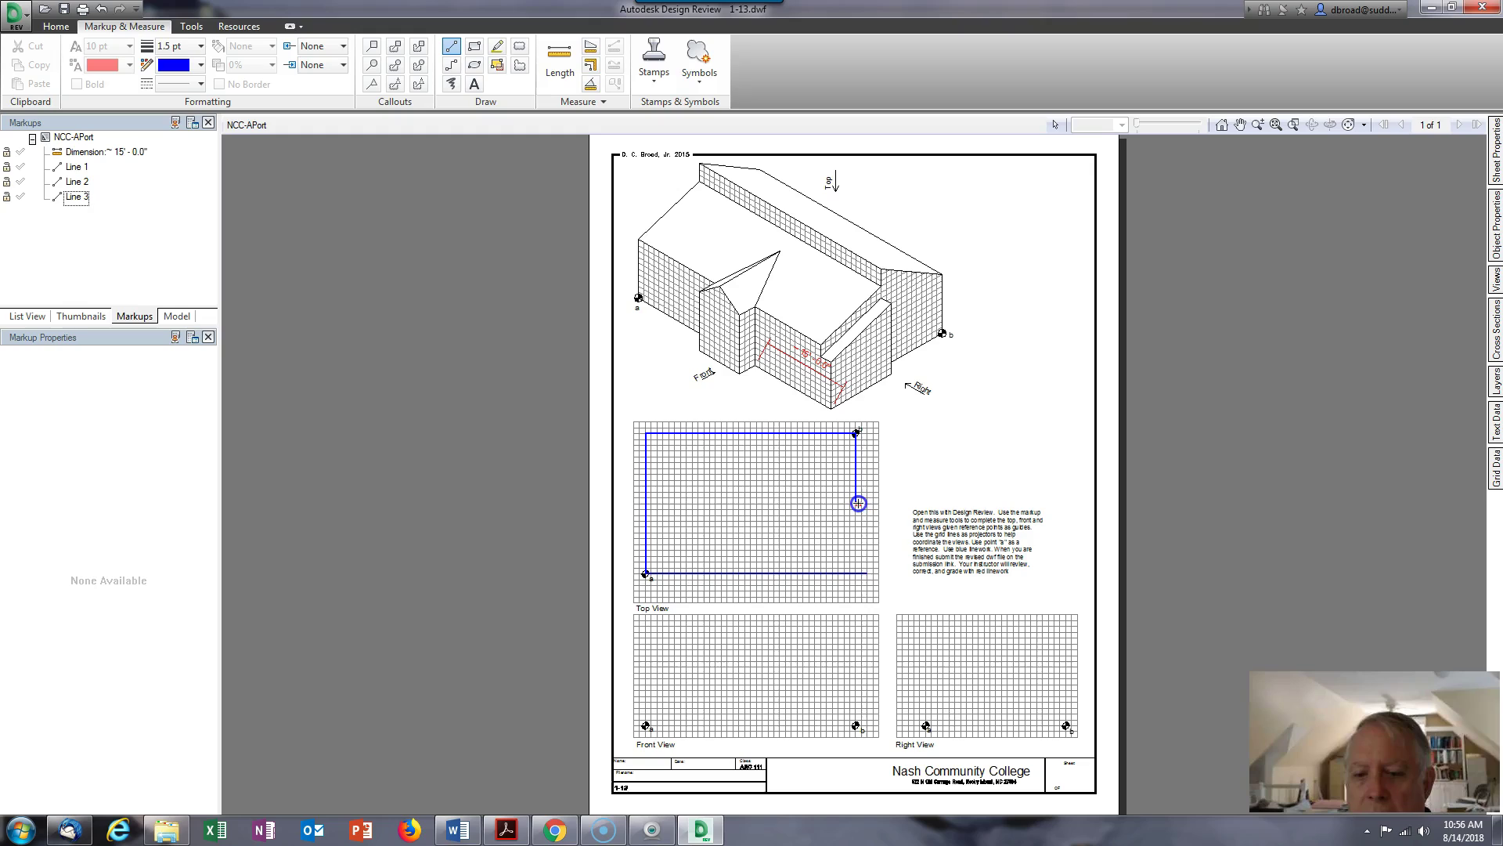
pyautogui.moveTo(868, 574); pyautogui.dragTo(868, 574)
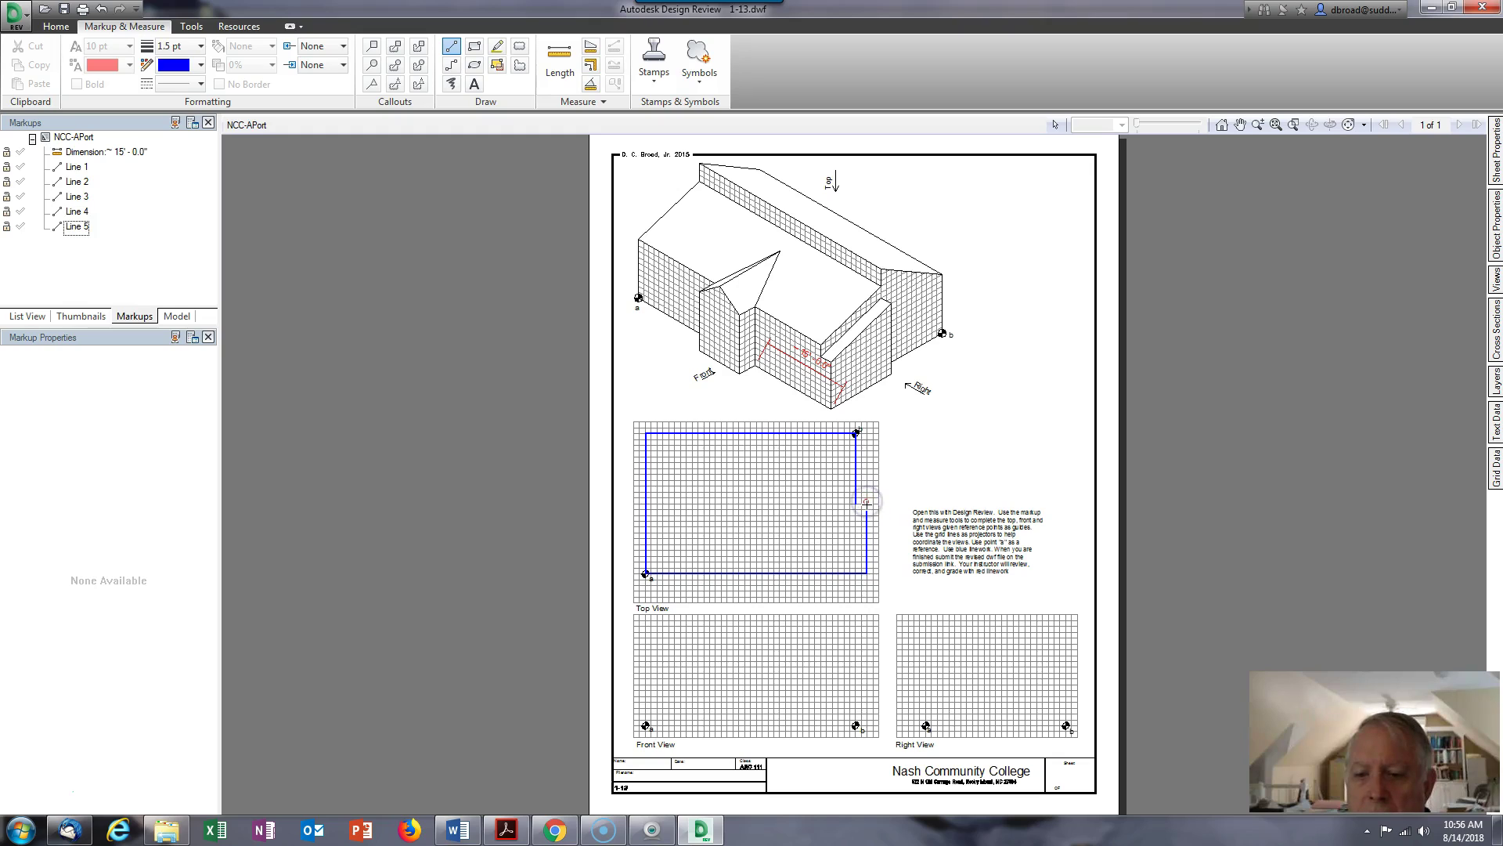
pyautogui.moveTo(867, 504); pyautogui.dragTo(867, 502)
pyautogui.click(662, 499)
pyautogui.moveTo(650, 503); pyautogui.dragTo(861, 505)
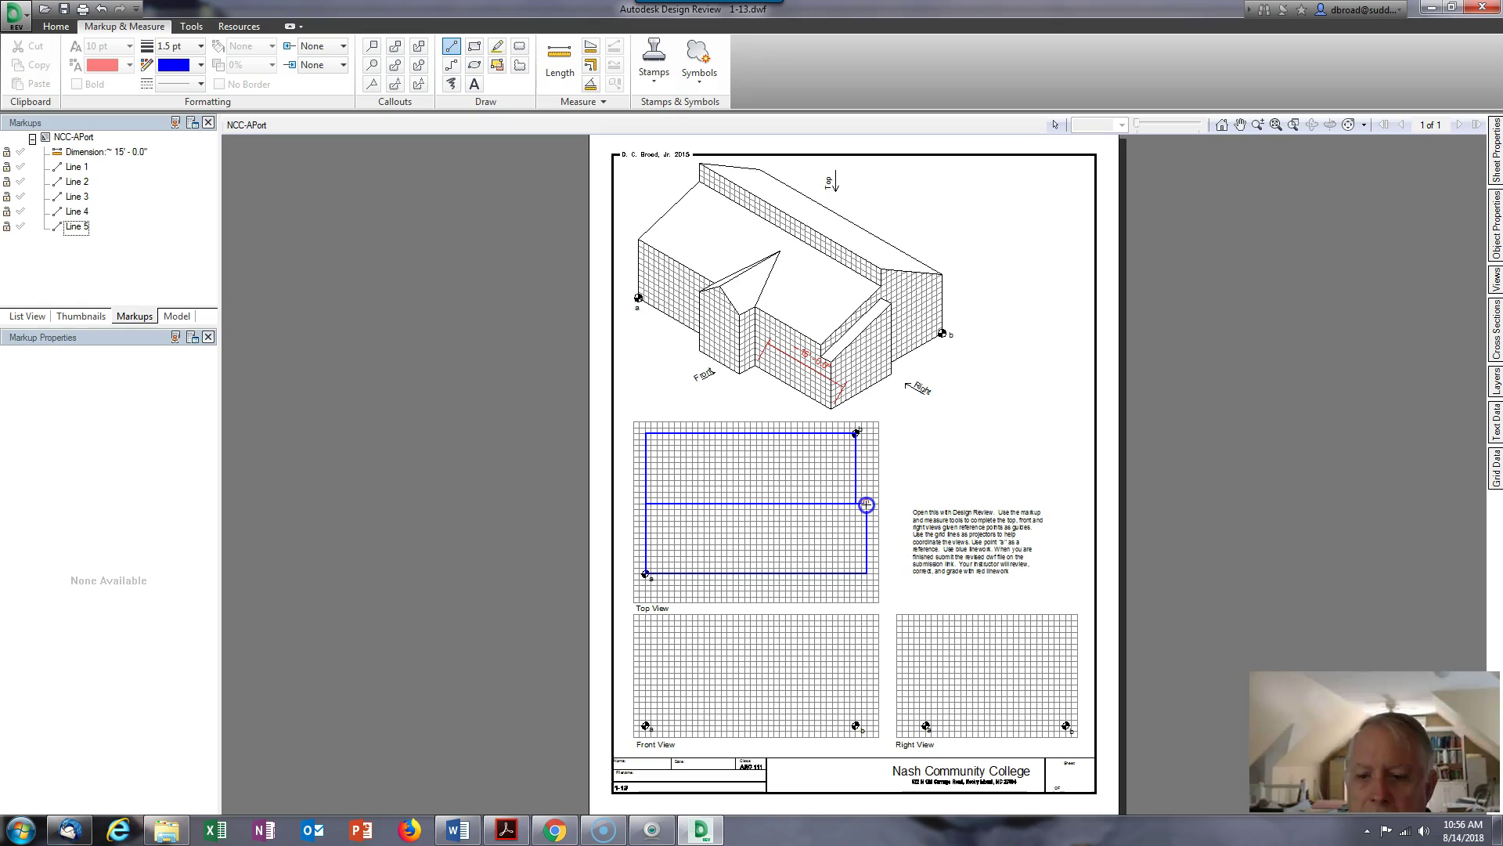
# - Dimension the length of the isometric's right wall base edge from the front-right corner to the setback
pyautogui.scroll(4, 865, 504)
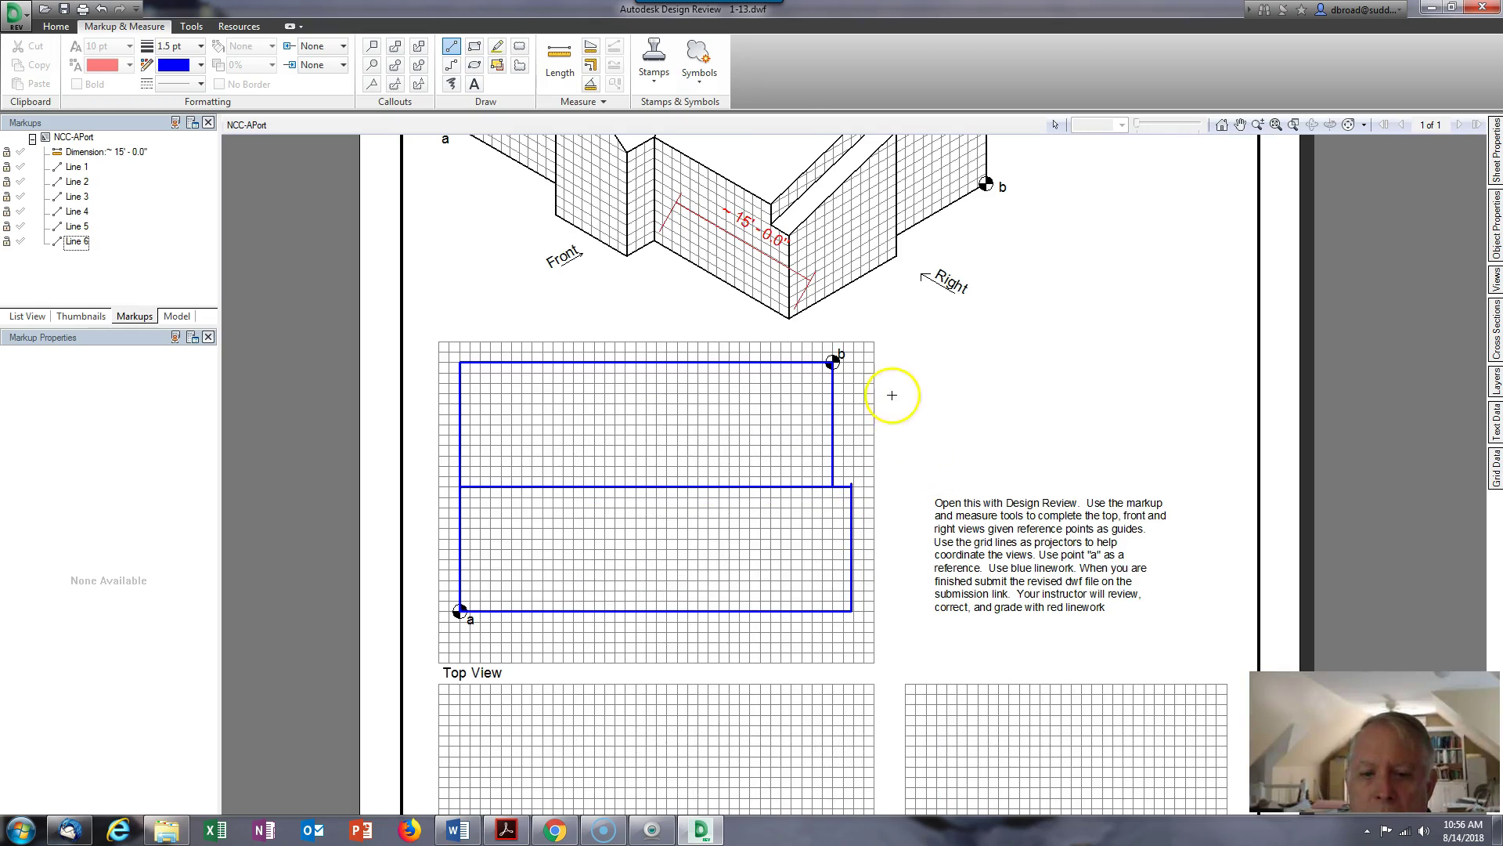
pyautogui.moveTo(1018, 259); pyautogui.dragTo(897, 382, button='middle')
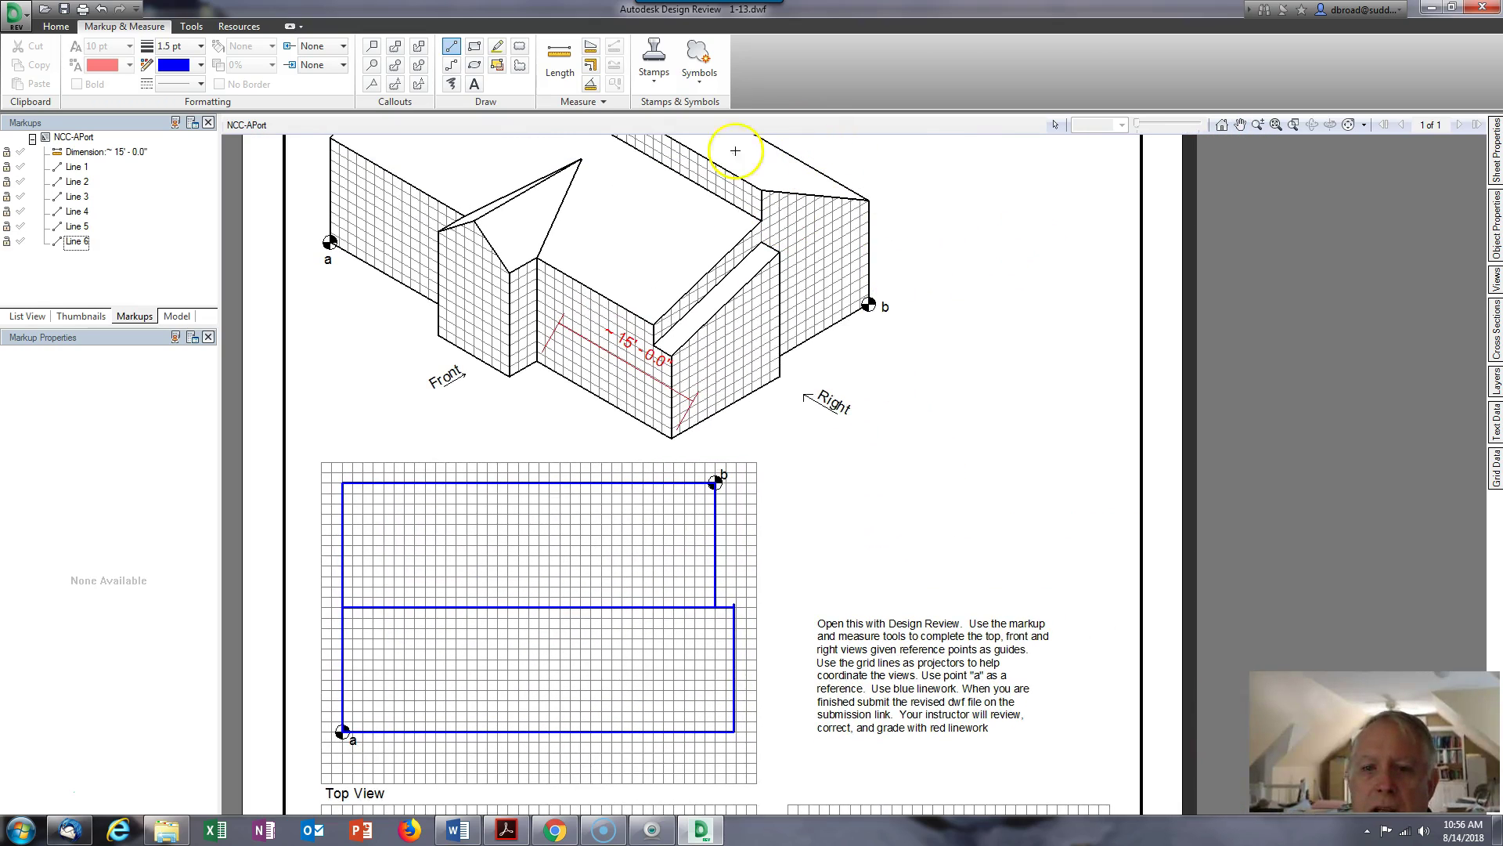
pyautogui.click(559, 61)
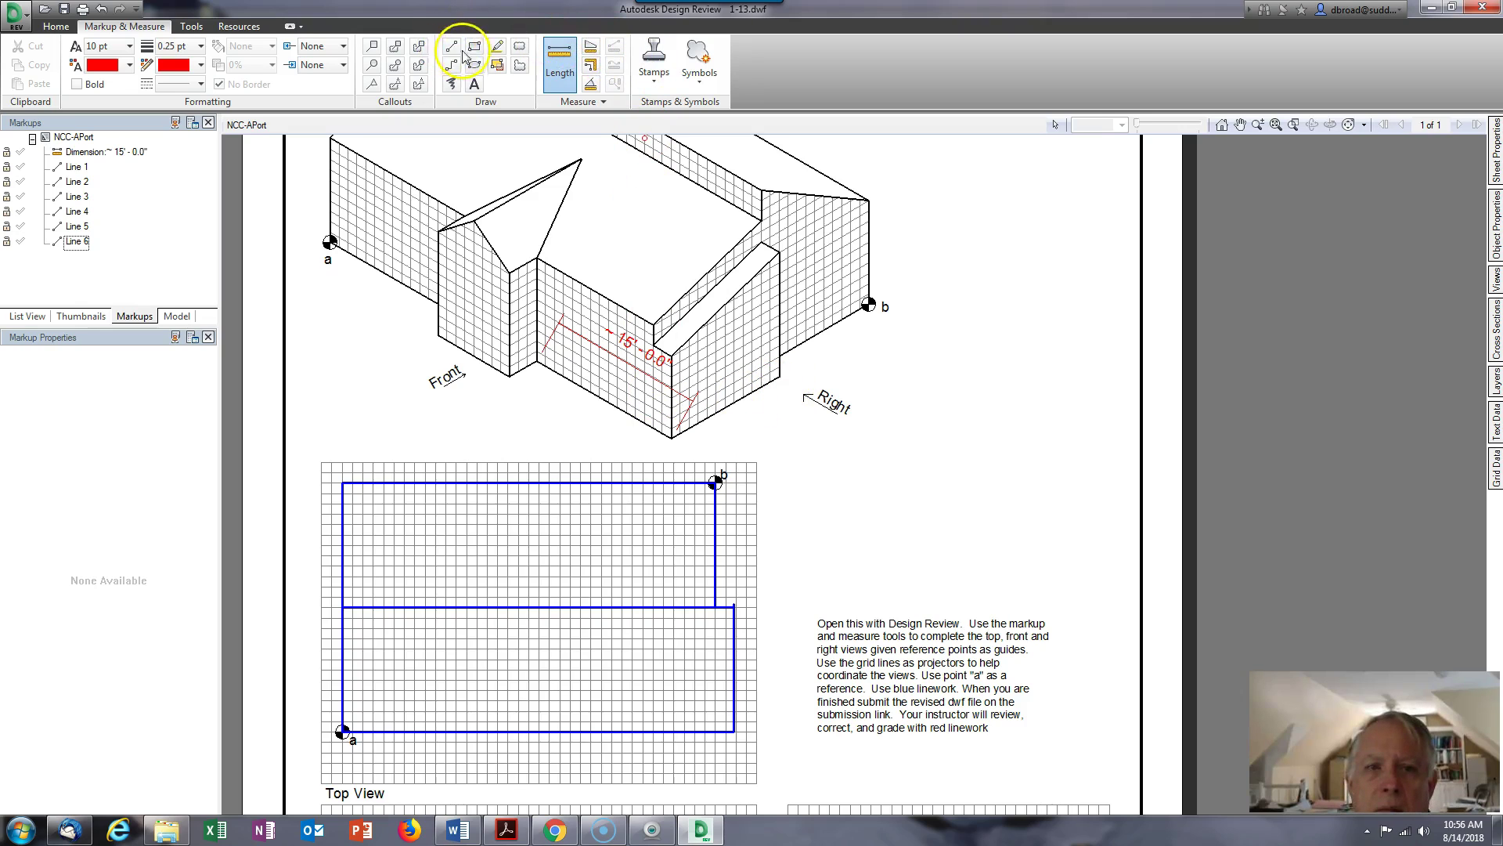
pyautogui.click(671, 438)
pyautogui.click(780, 379)
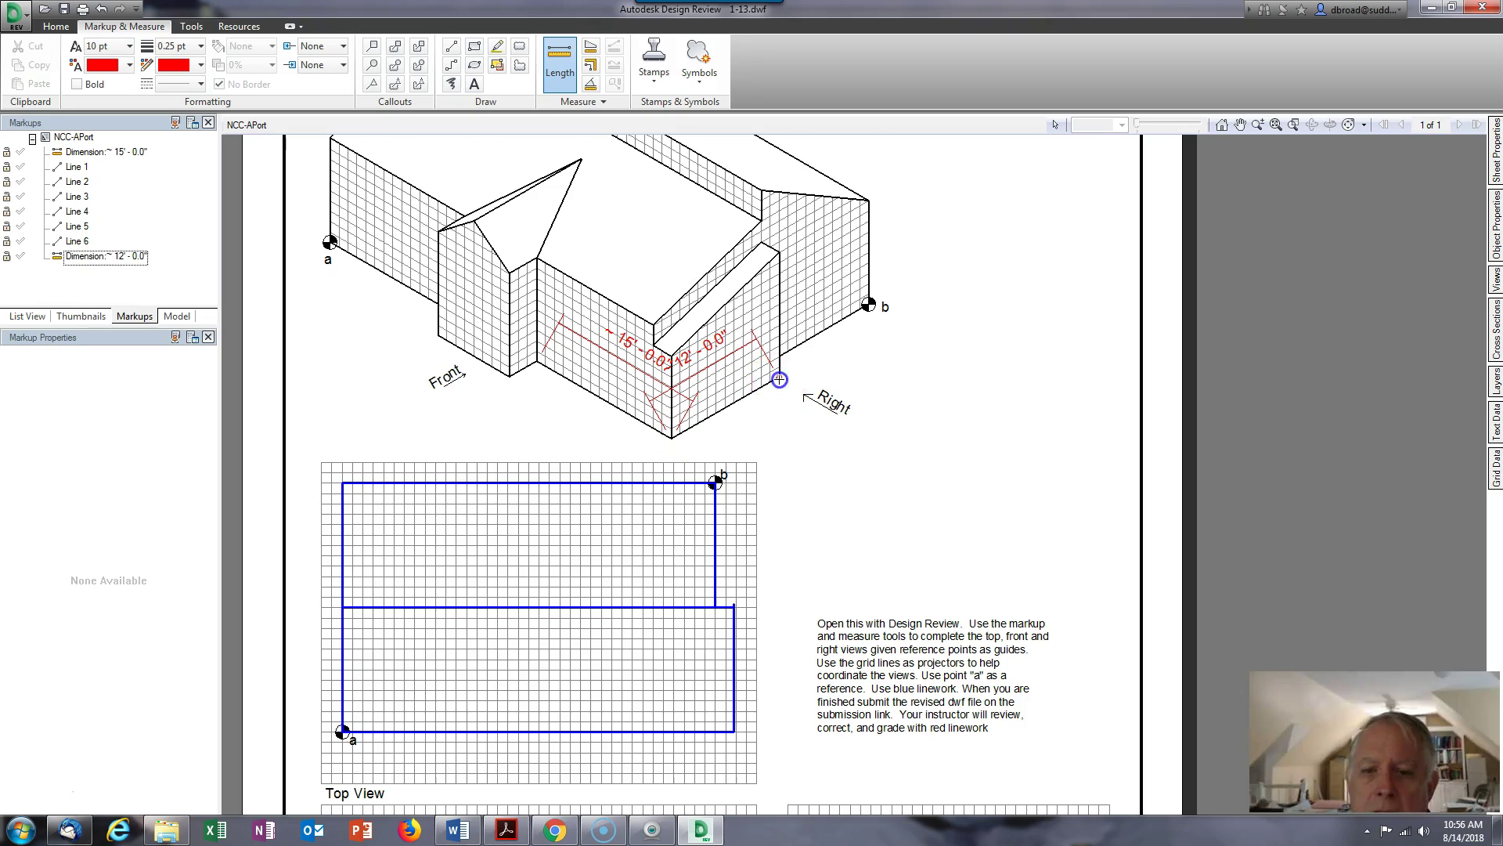
# - Move the top view's offset lower-right vertical line slightly outward onto the nearest grid line
pyautogui.scroll(-3, 805, 245)
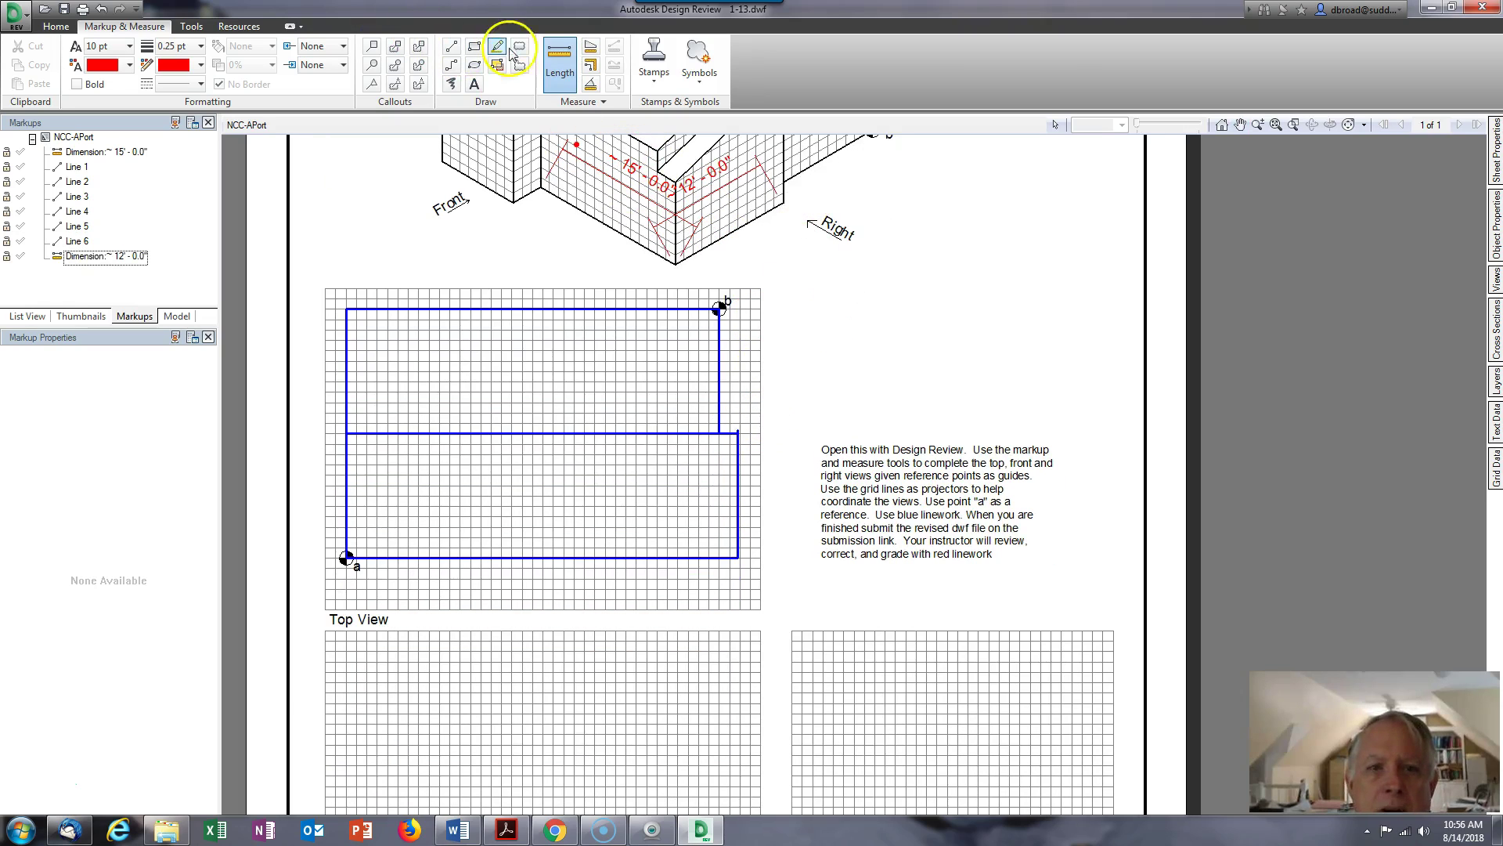
pyautogui.click(738, 559)
pyautogui.press('Escape')
pyautogui.scroll(2, 749, 485)
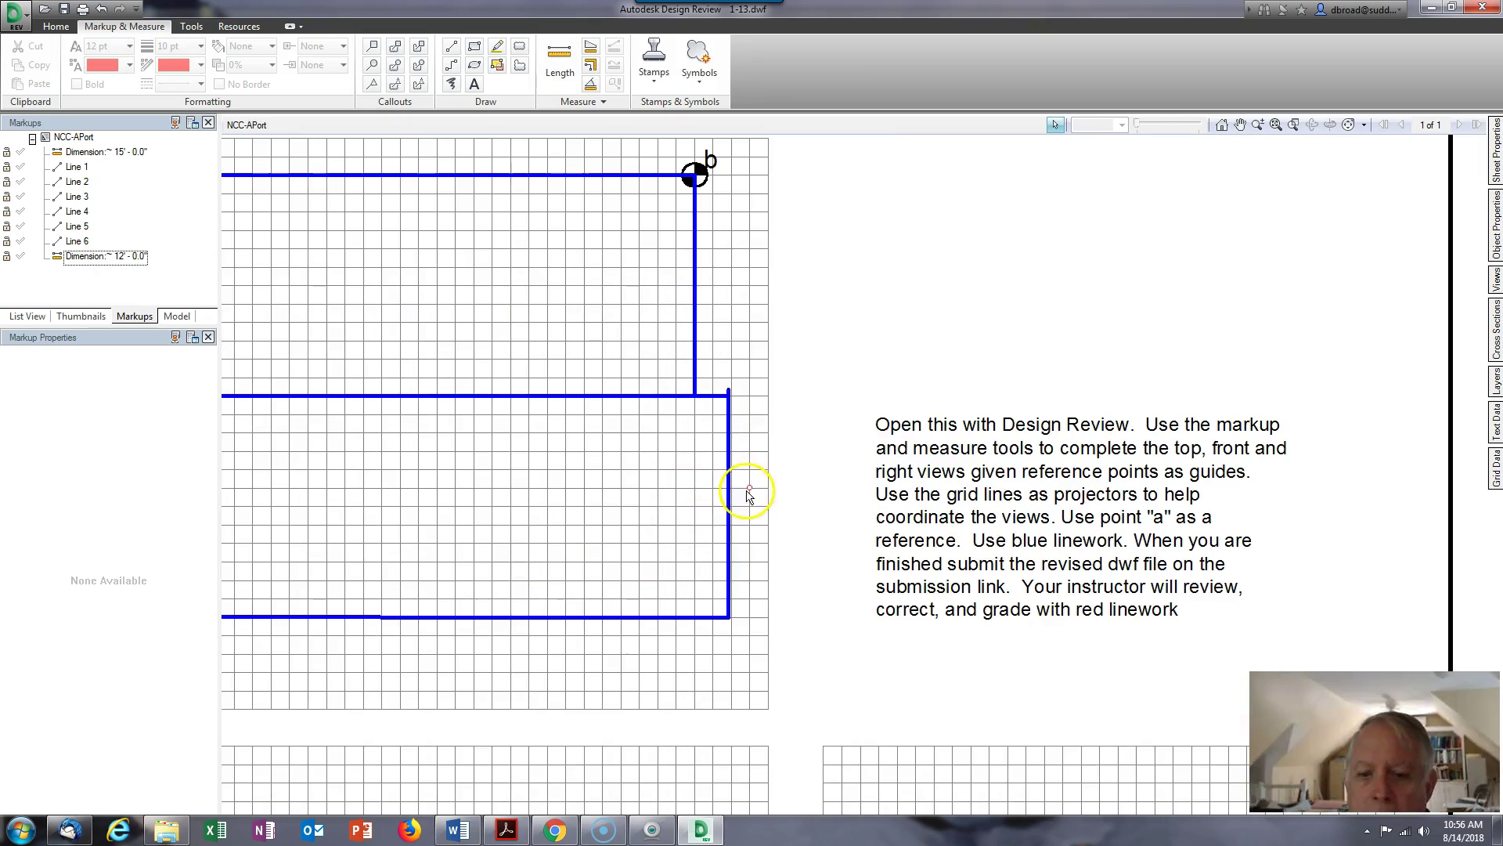
pyautogui.click(730, 498)
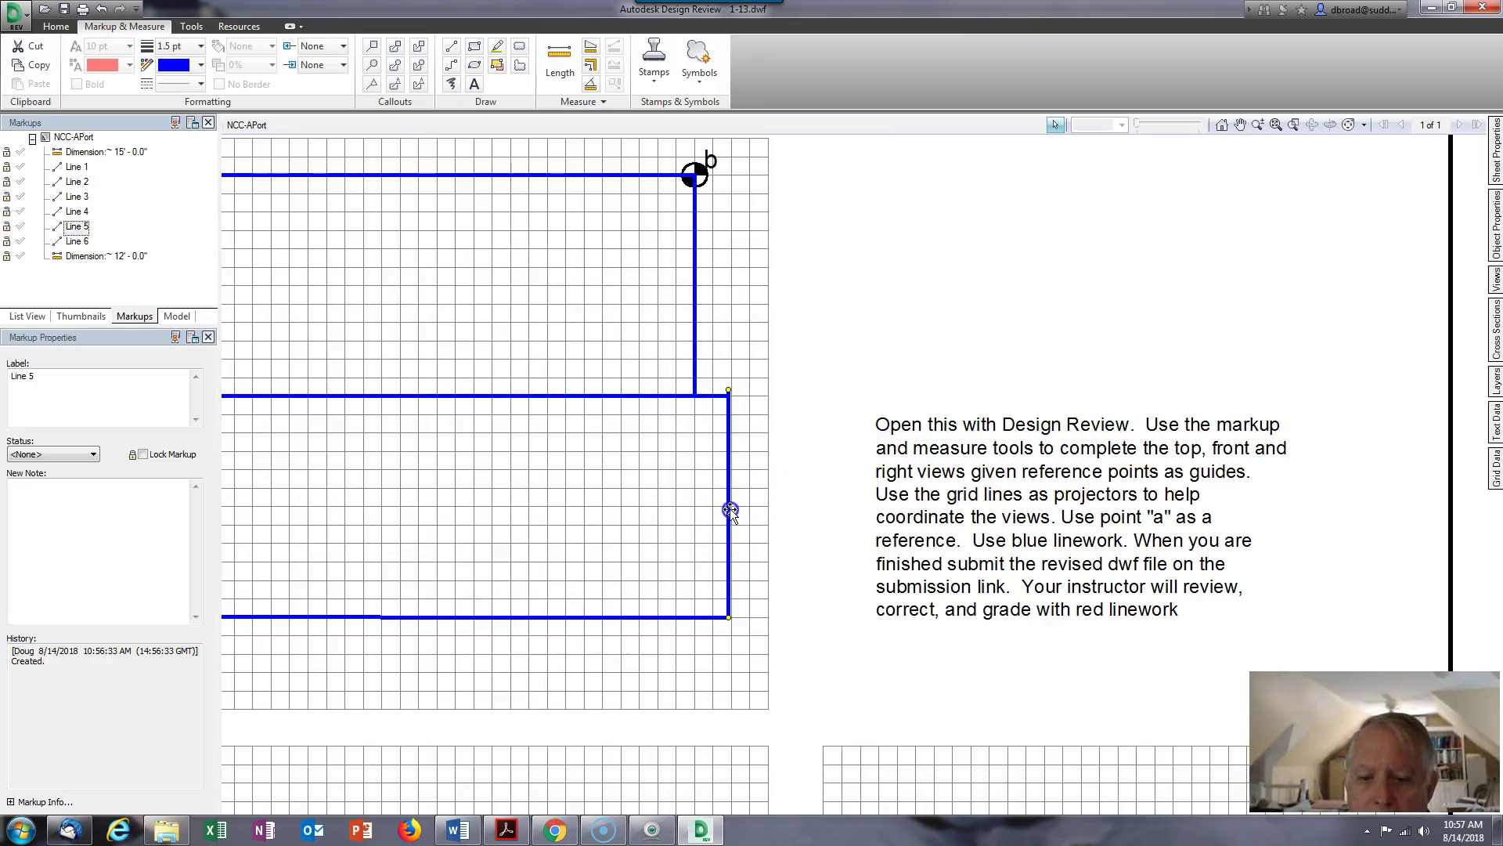
pyautogui.moveTo(733, 511); pyautogui.dragTo(739, 512)
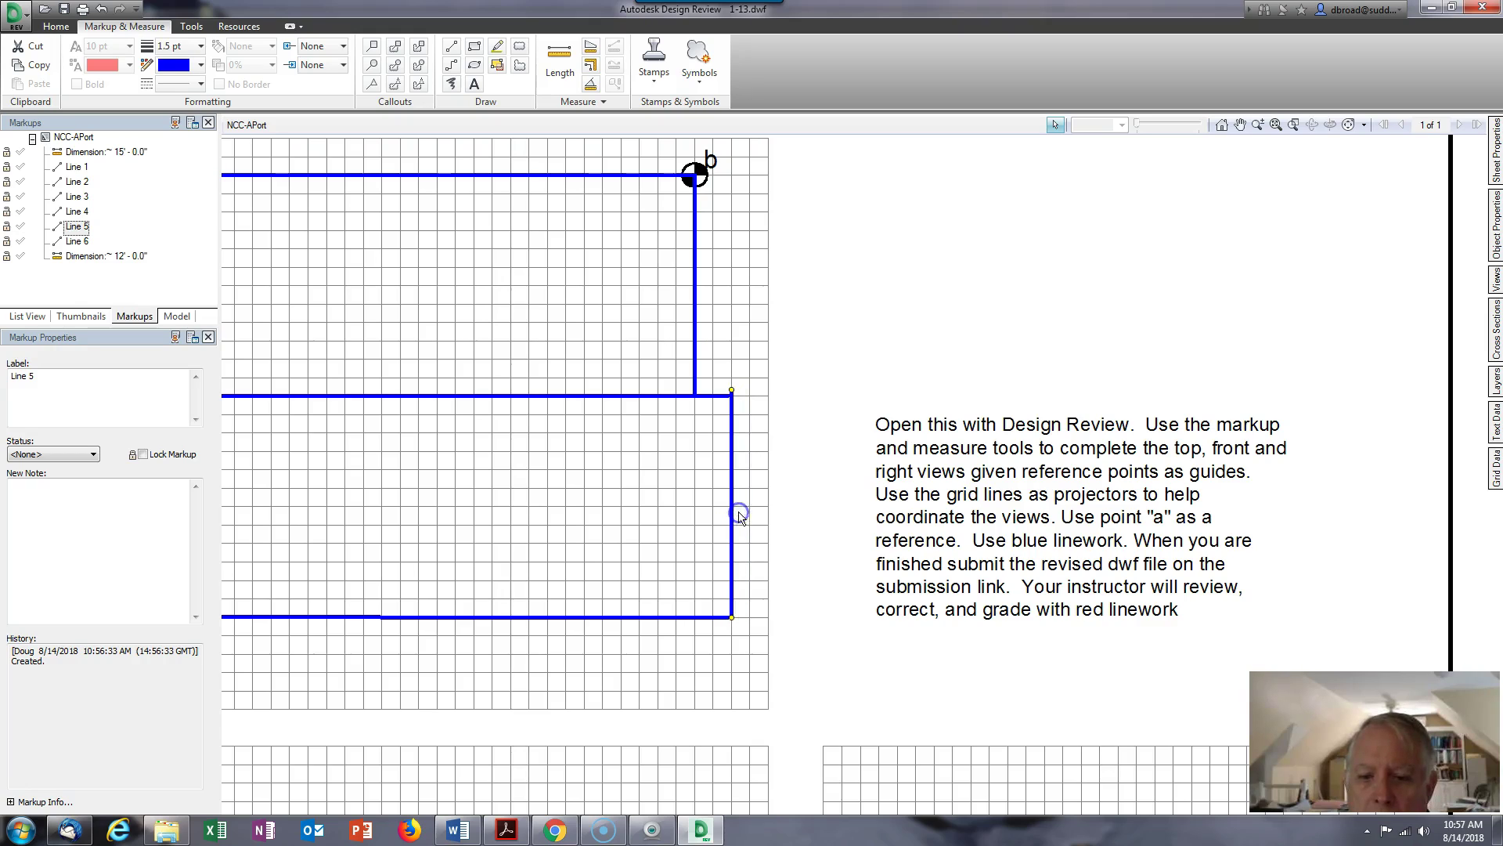
pyautogui.click(837, 462)
# - Extend the right endpoint of the top view's lower edge to meet the offset vertical line at the corner
pyautogui.scroll(3, 720, 642)
pyautogui.click(714, 618)
pyautogui.scroll(3, 728, 620)
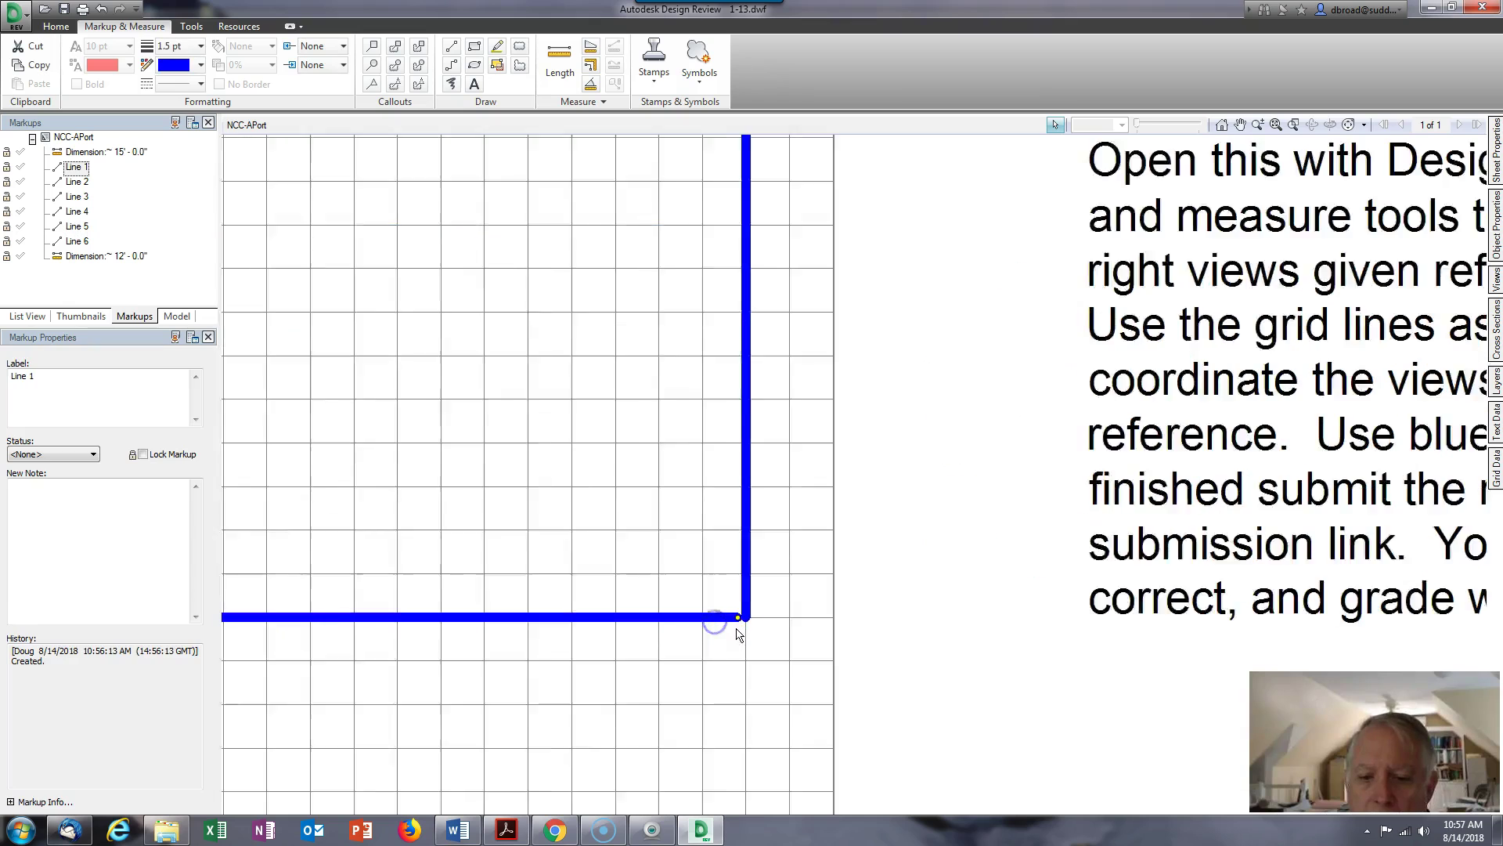
pyautogui.moveTo(738, 616); pyautogui.dragTo(752, 614)
pyautogui.scroll(-3, 780, 610)
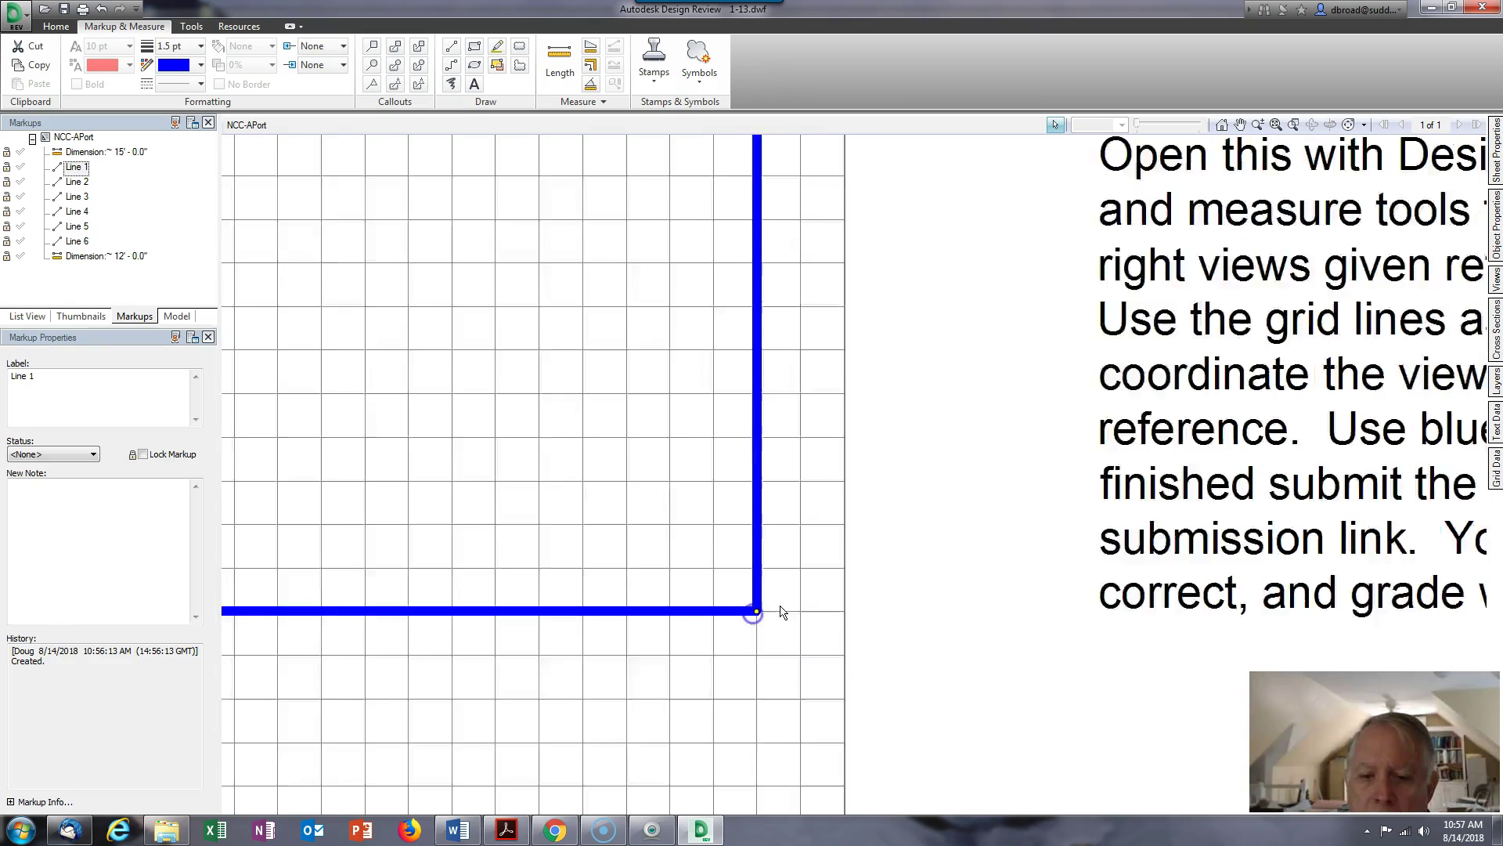
# - Shorten the upper end of the offset right vertical line so it meets the horizontal ridge line
pyautogui.scroll(2, 765, 332)
pyautogui.click(772, 296)
pyautogui.moveTo(769, 291); pyautogui.dragTo(768, 305)
pyautogui.click(745, 305)
pyautogui.scroll(-3, 771, 309)
pyautogui.scroll(-3, 791, 316)
pyautogui.moveTo(781, 311); pyautogui.dragTo(840, 359, button='middle')
pyautogui.moveTo(705, 350)
pyautogui.mouseDown(button='middle')
pyautogui.moveTo(702, 426)
pyautogui.moveTo(681, 430)
pyautogui.mouseUp(button='middle')
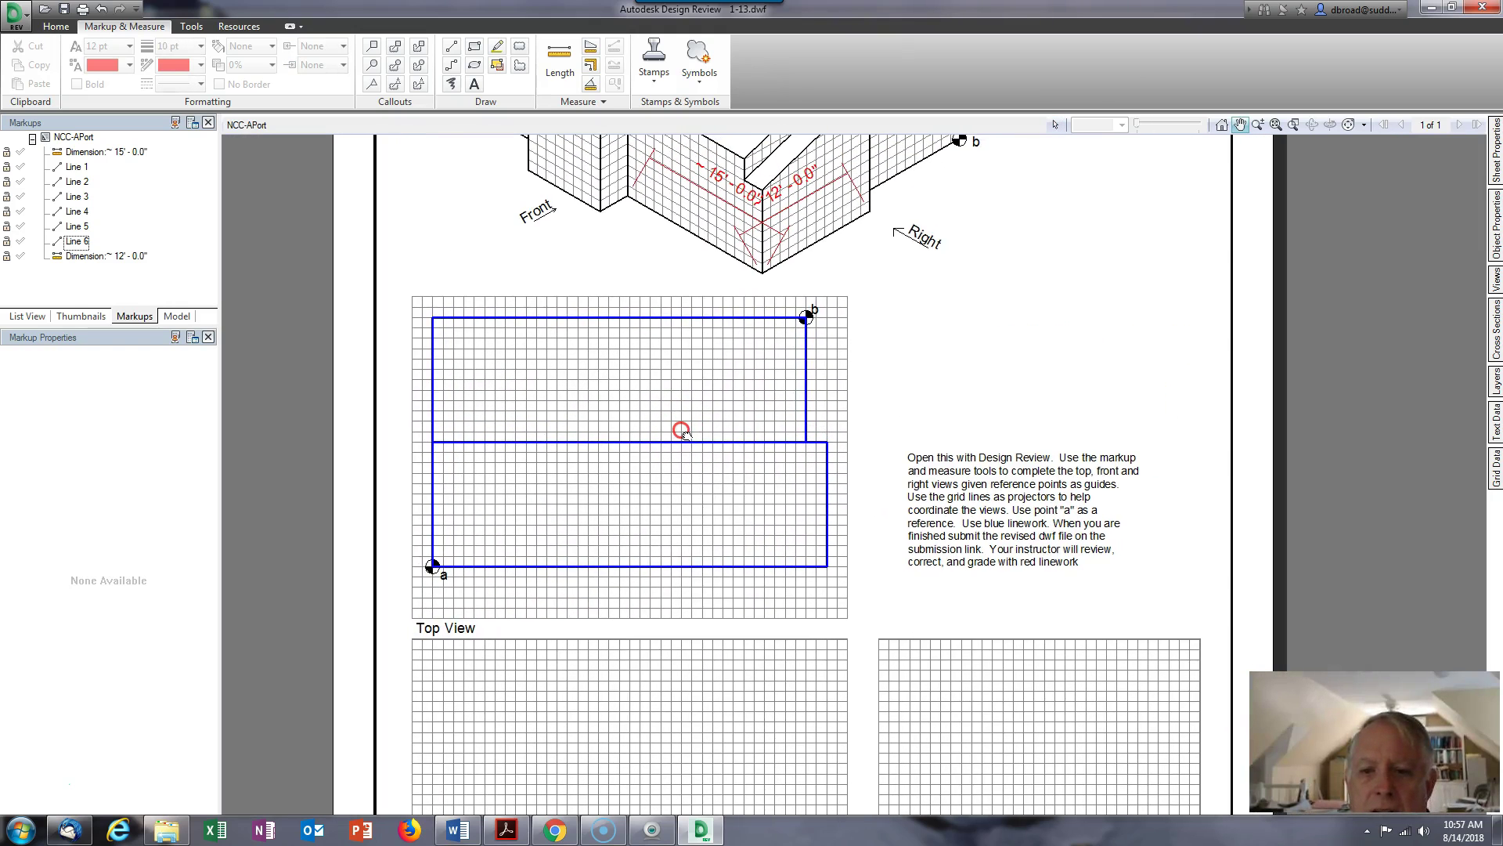
# - Extend the vertical line below point b down to the top view's lower edge
pyautogui.click(806, 423)
pyautogui.moveTo(1030, 346); pyautogui.dragTo(1001, 509, button='middle')
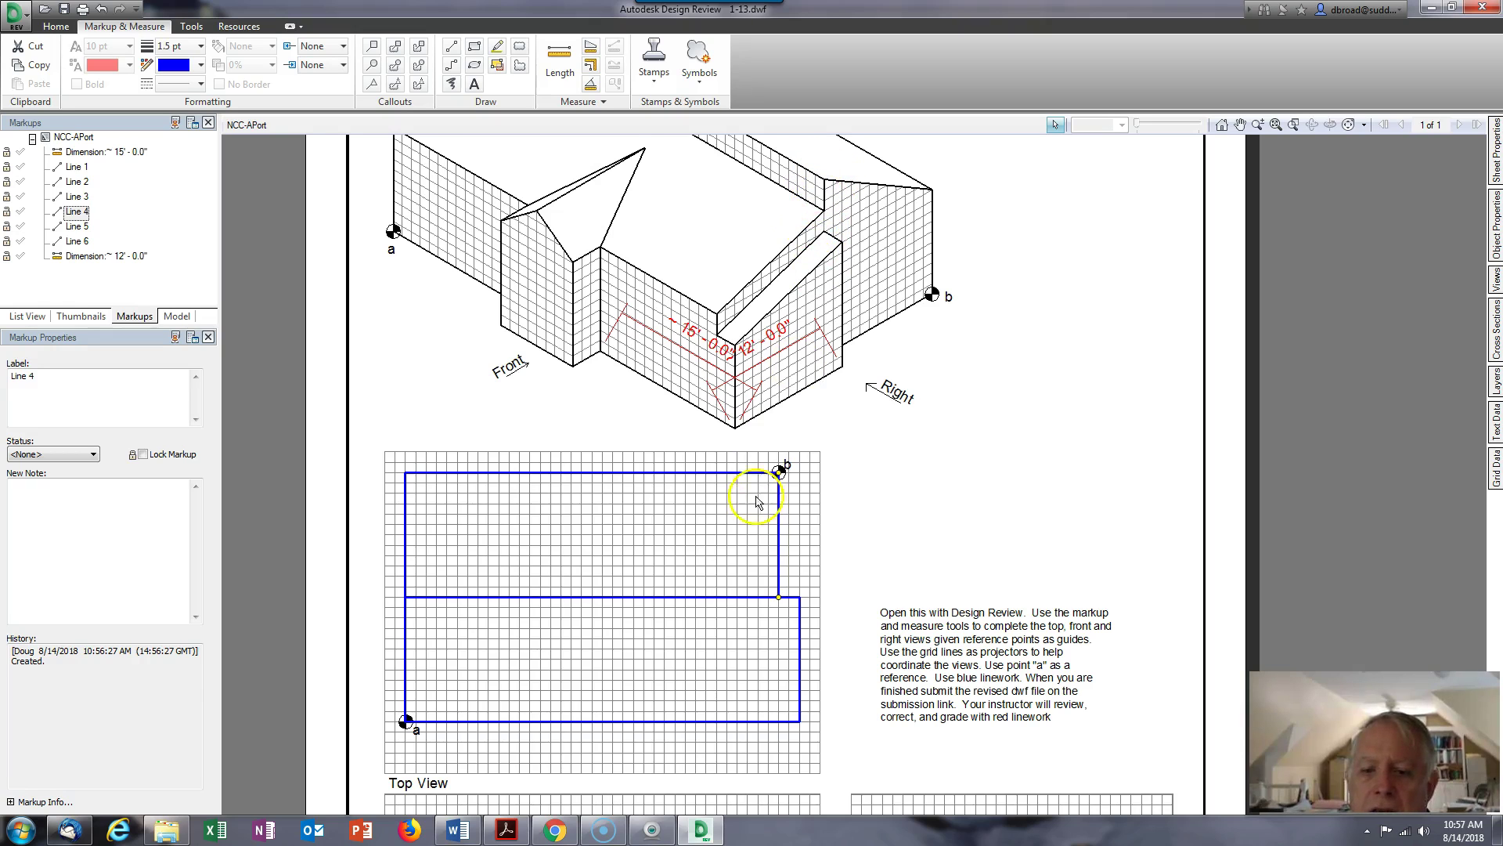
pyautogui.moveTo(820, 528); pyautogui.dragTo(813, 448, button='middle')
pyautogui.scroll(2, 812, 448)
pyautogui.moveTo(780, 439); pyautogui.dragTo(783, 604)
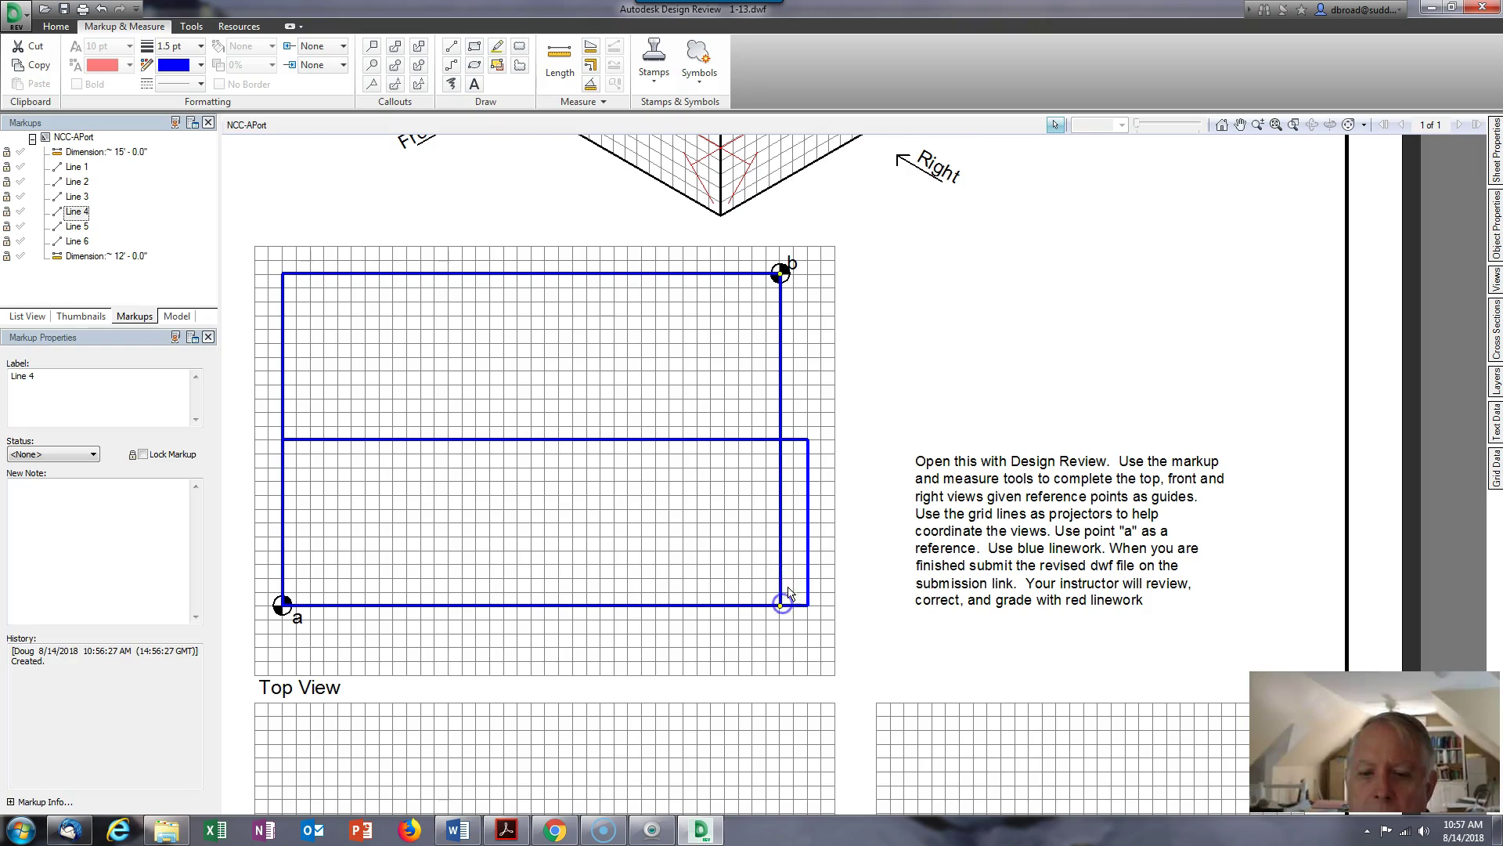
pyautogui.scroll(-2, 810, 511)
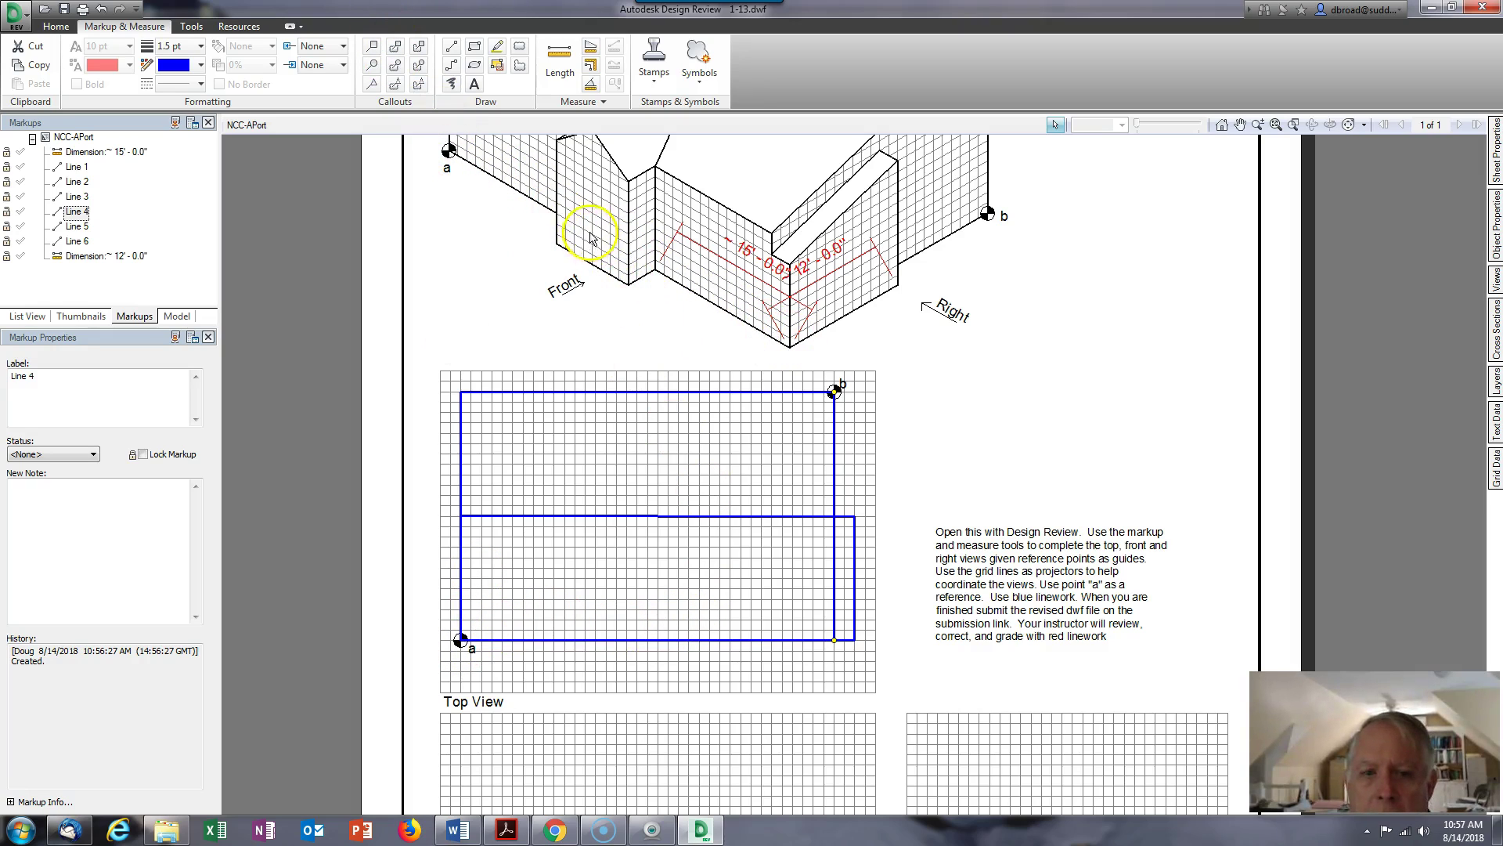
# - Place a length dimension of about 15' along the top view's lower edge, leftward from its outer right corner
pyautogui.moveTo(708, 383); pyautogui.dragTo(738, 255, button='middle')
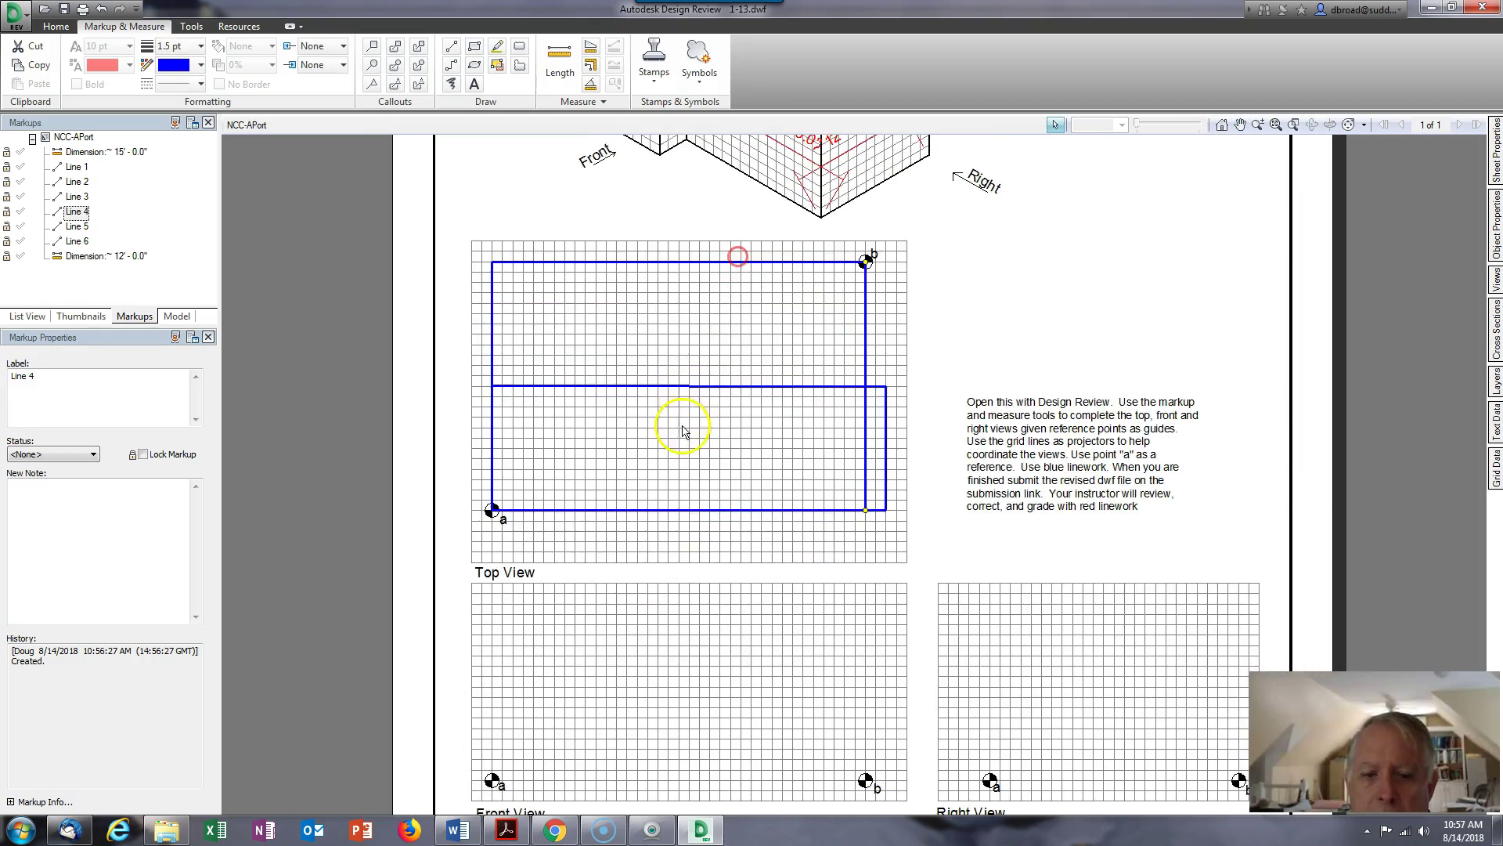
pyautogui.scroll(1, 684, 430)
pyautogui.moveTo(692, 421); pyautogui.dragTo(655, 362, button='middle')
pyautogui.scroll(-1, 688, 156)
pyautogui.moveTo(686, 156); pyautogui.dragTo(659, 331, button='middle')
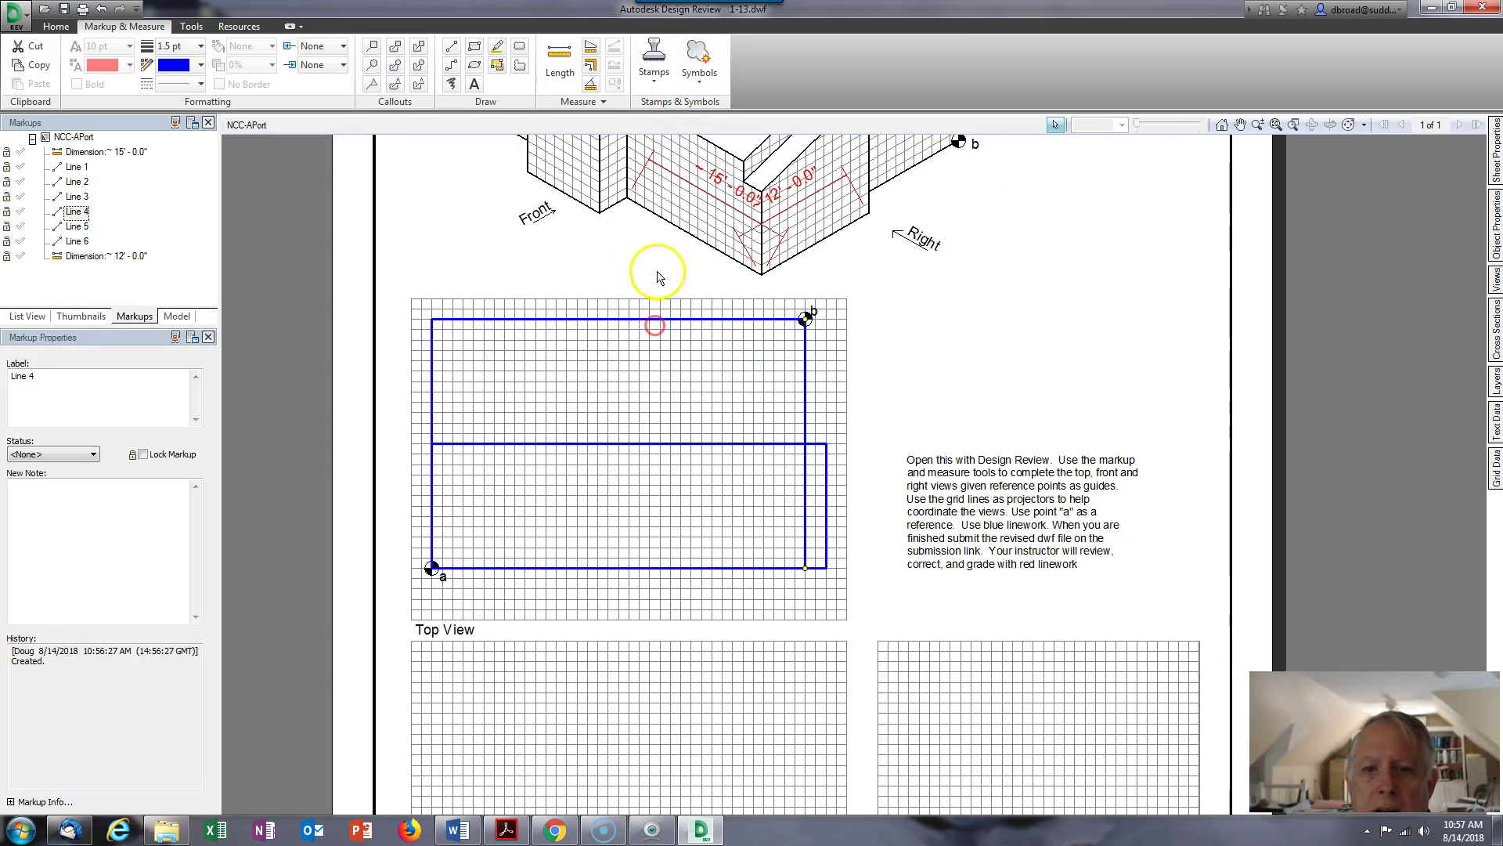
pyautogui.click(560, 45)
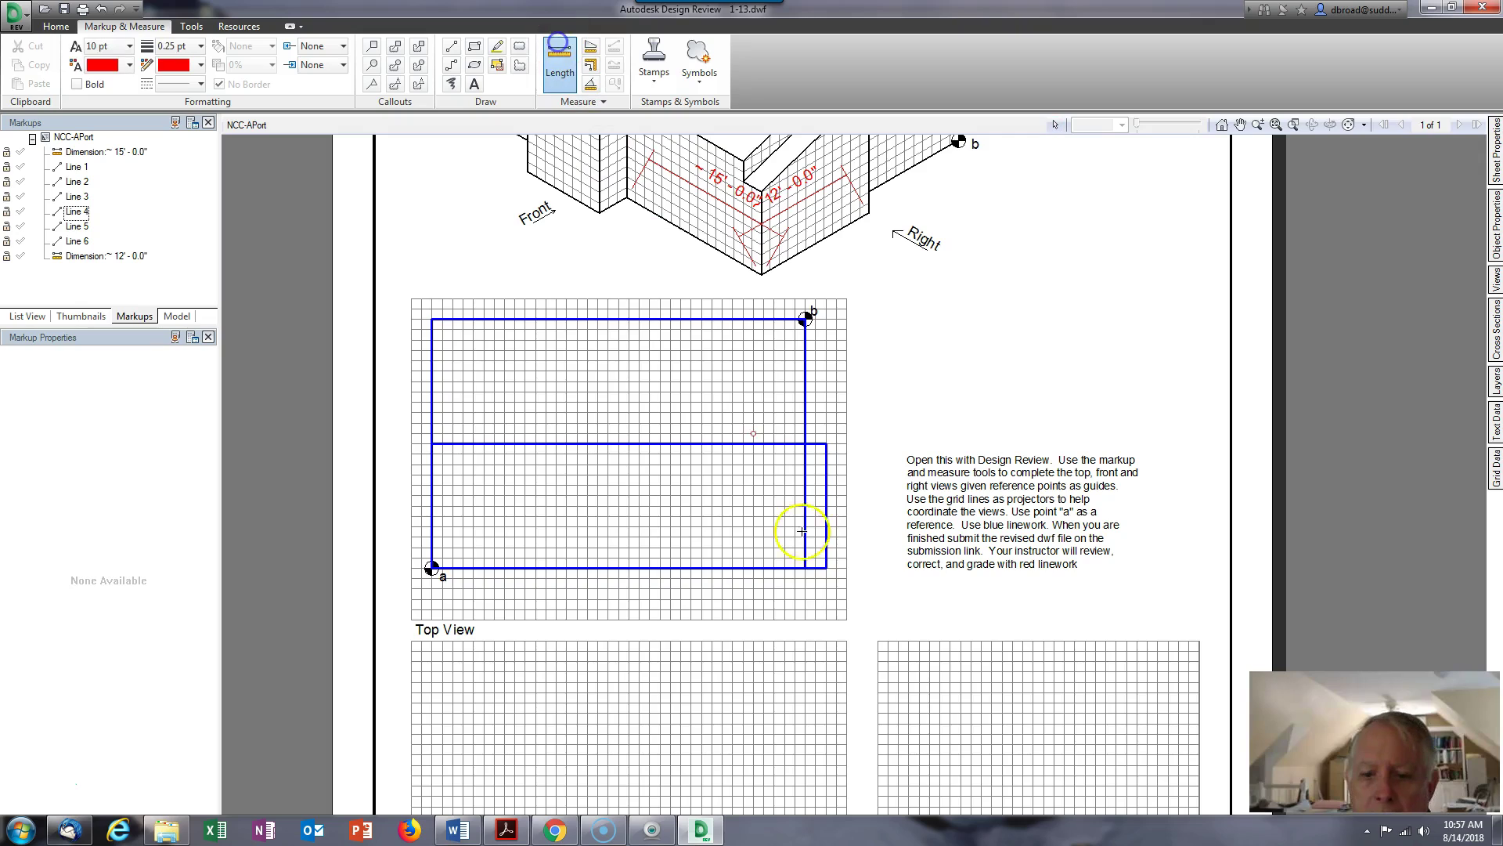
pyautogui.click(826, 565)
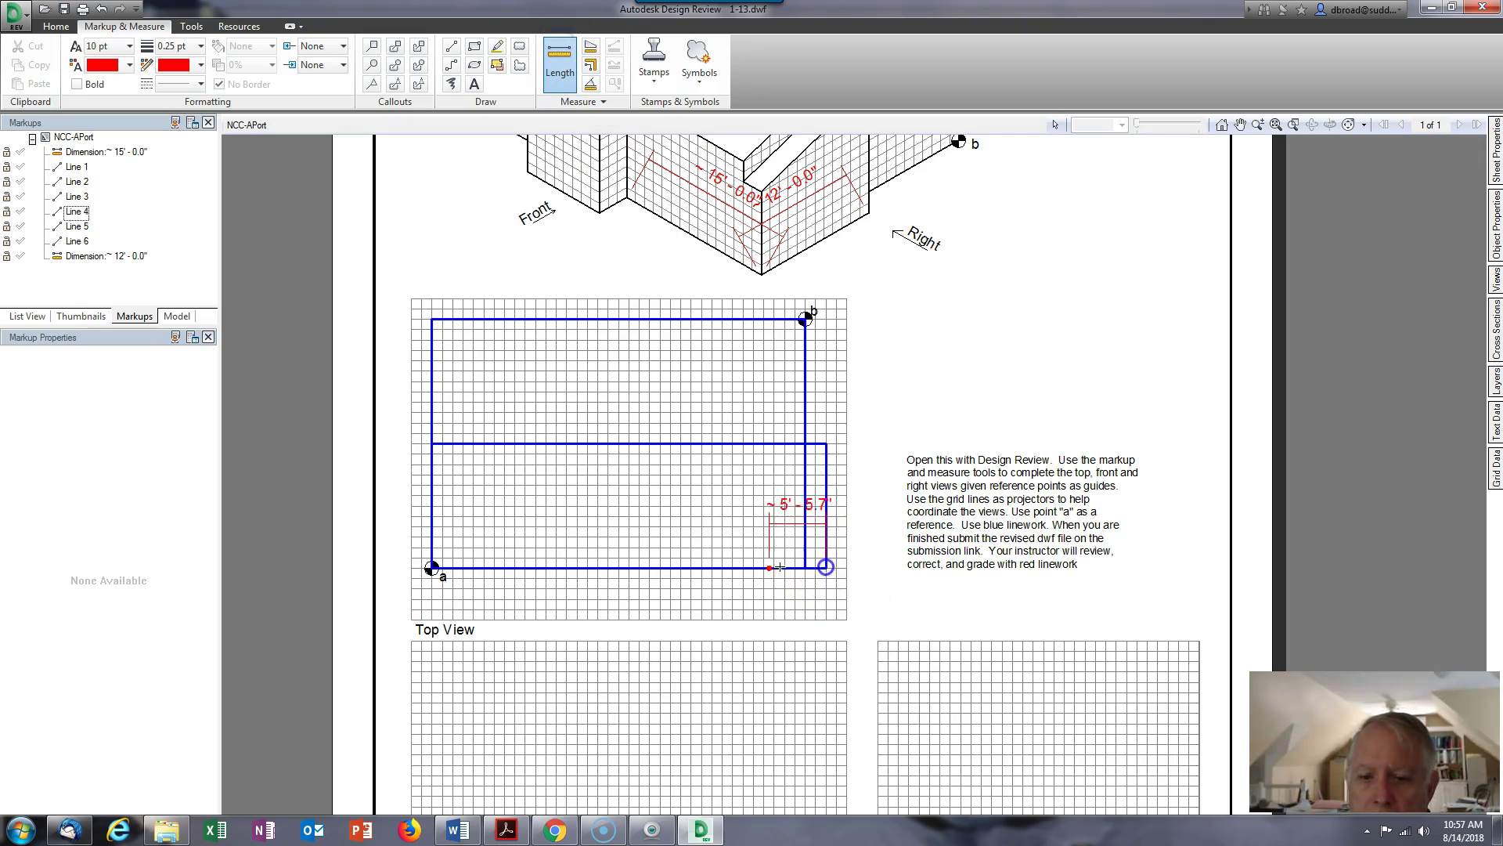
pyautogui.click(669, 566)
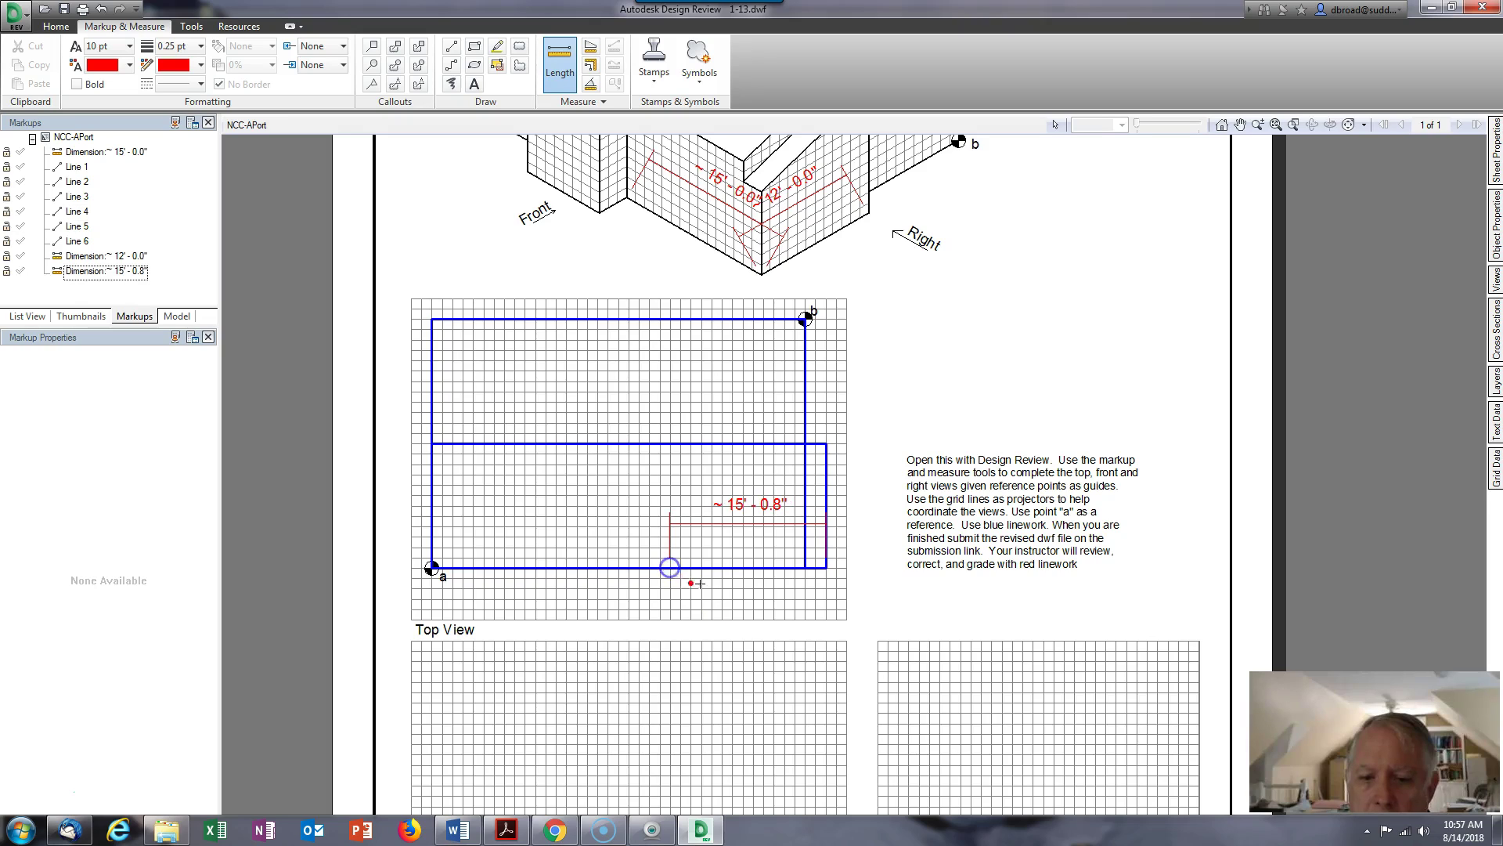
# - Draw the three-sided bay below the top view's lower edge, about 8 grid squares wide and 3 deep, starting at the 15' mark
pyautogui.click(450, 45)
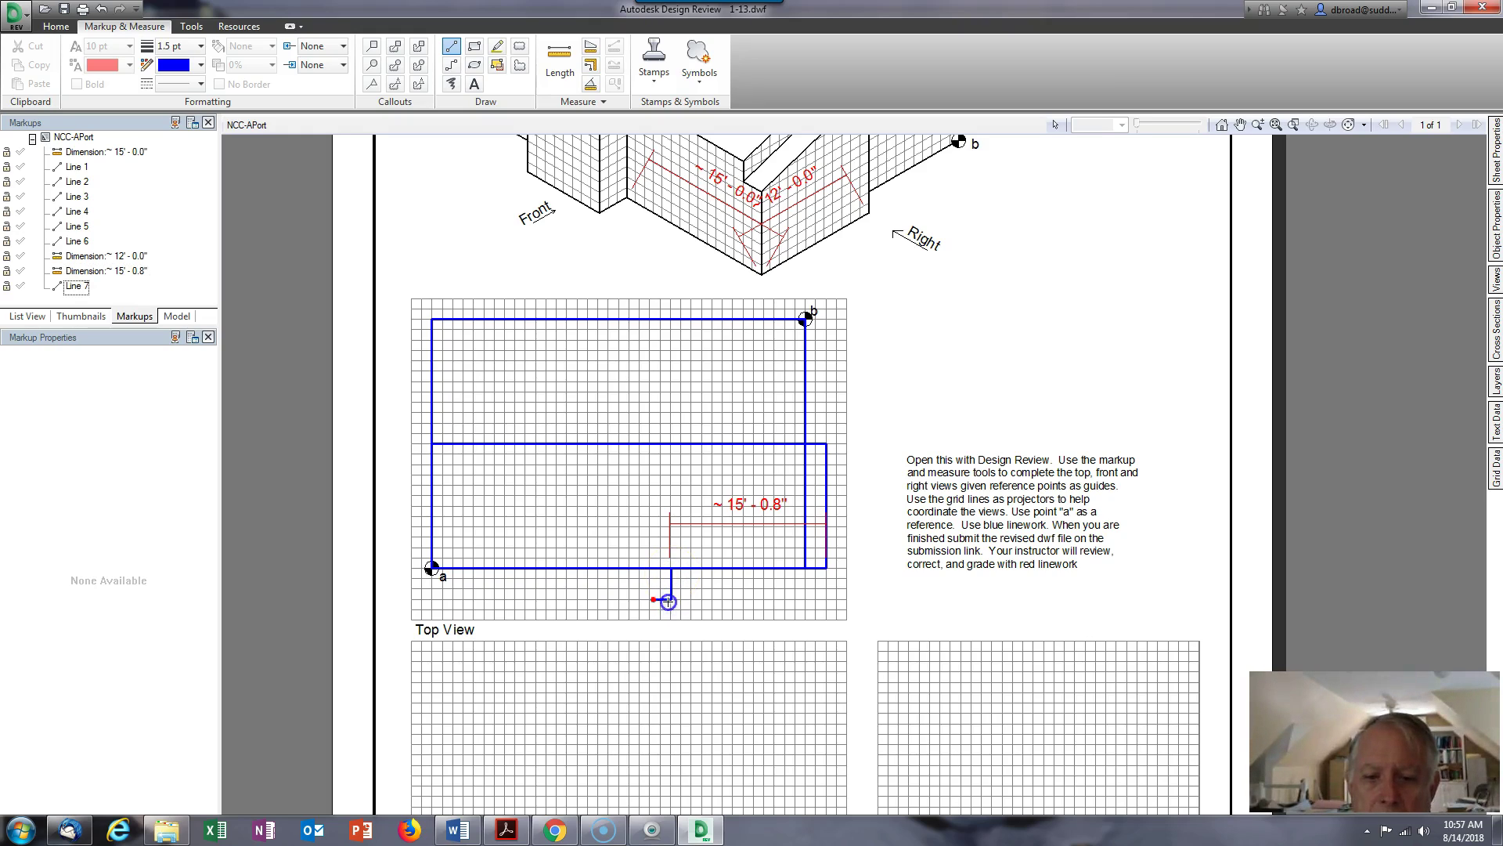
pyautogui.click(585, 600)
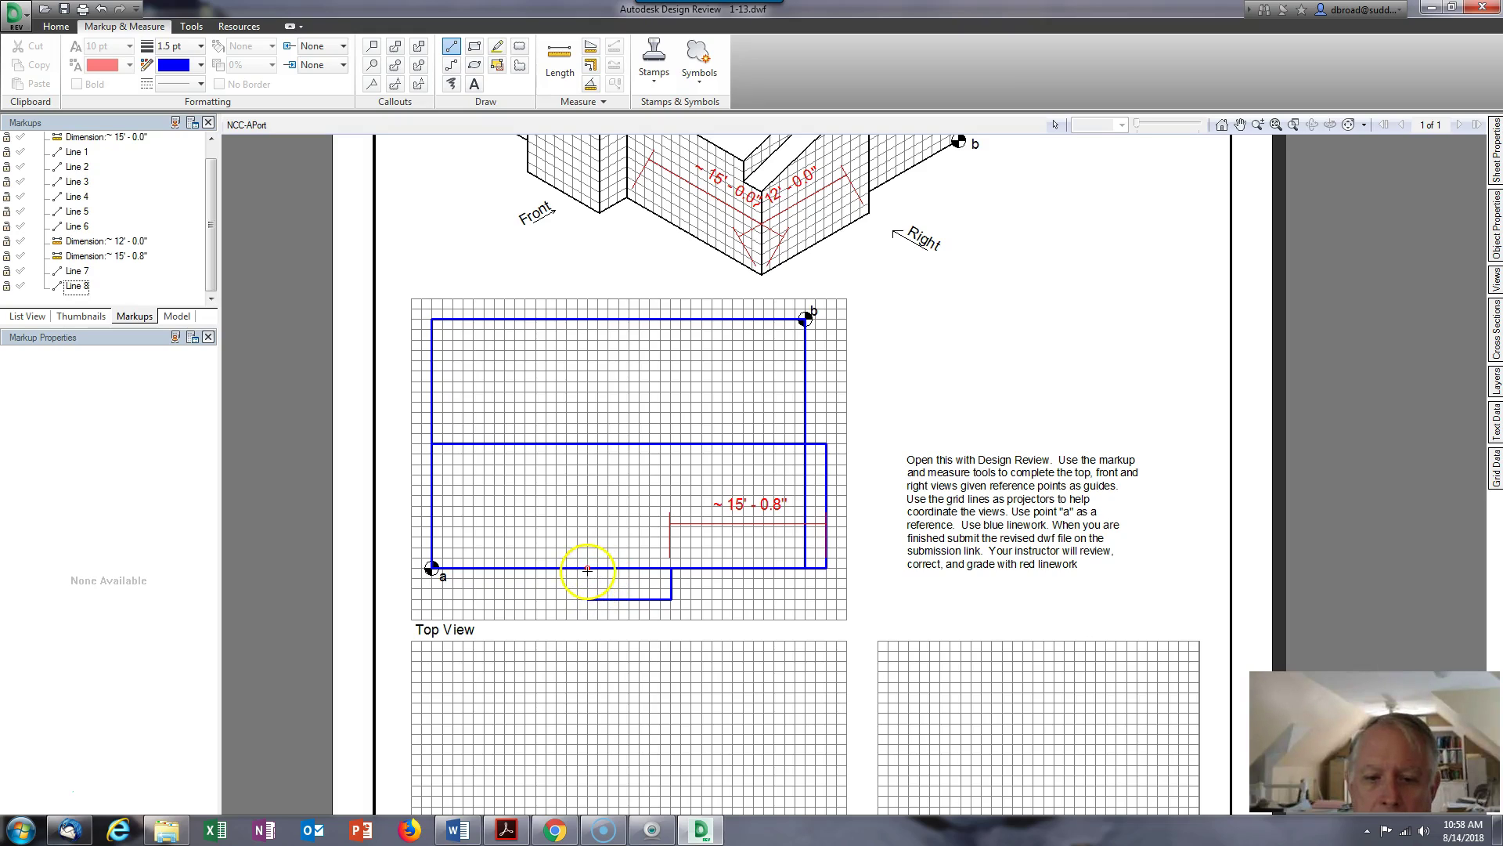
pyautogui.click(592, 602)
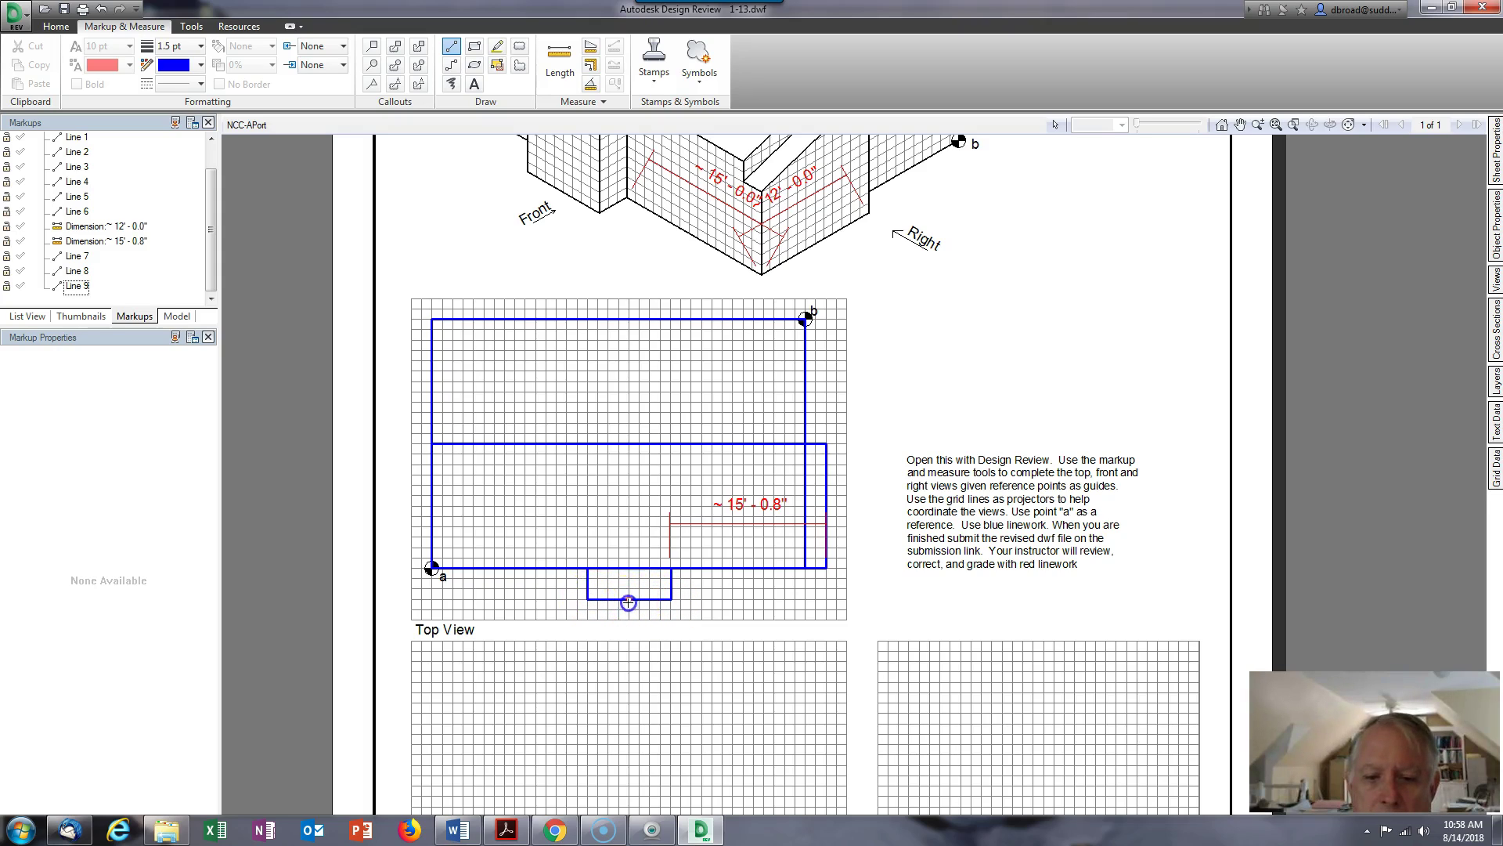
# - Draw the bay's ridge line about 12 grid squares up from its front midpoint, with sloping valley lines to both bay corners
pyautogui.click(626, 475)
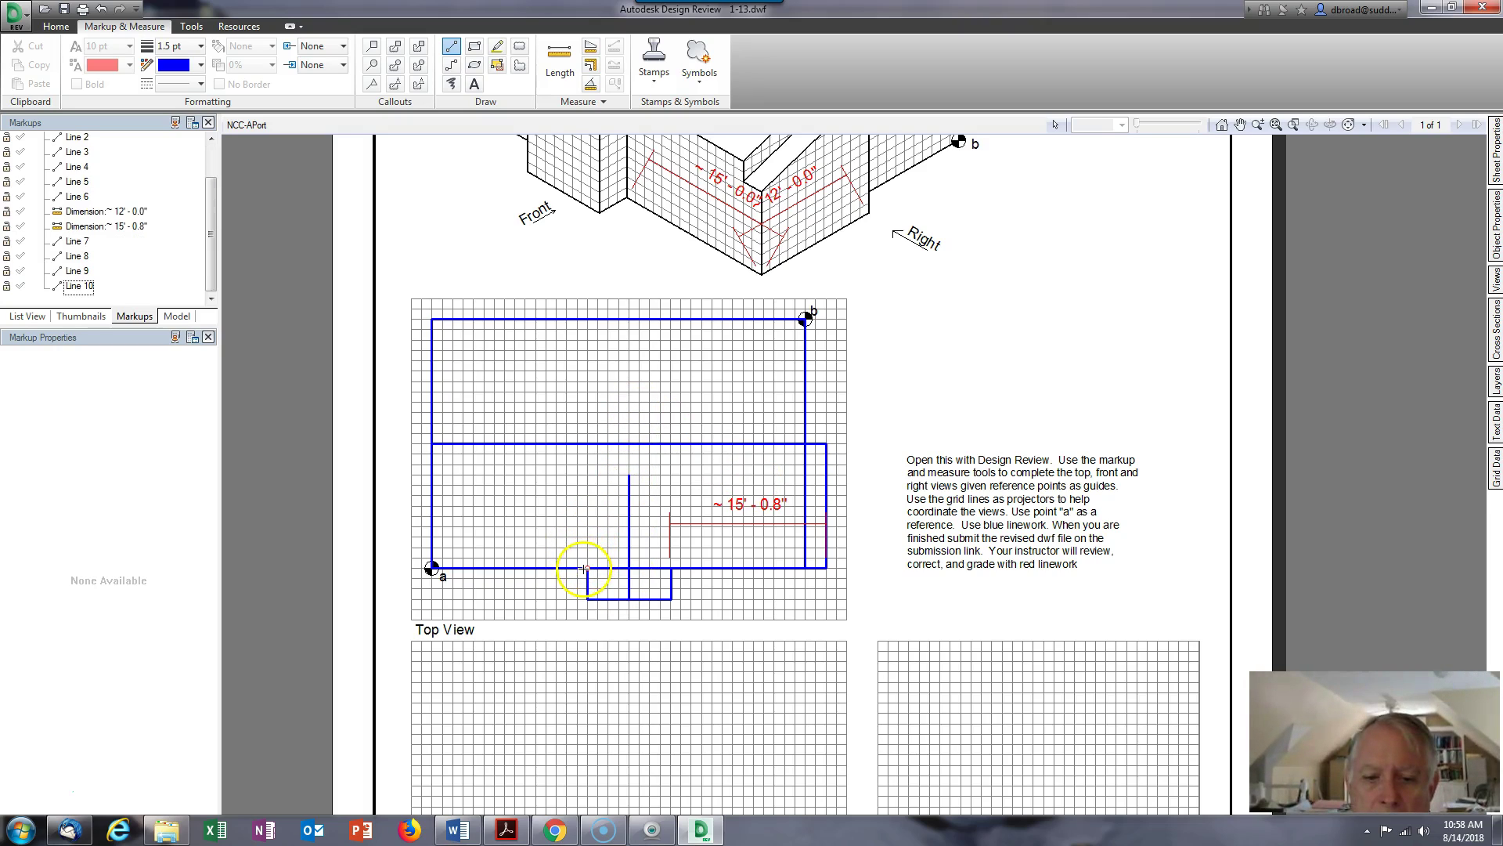
pyautogui.click(624, 472)
pyautogui.click(623, 473)
pyautogui.scroll(-1, 636, 475)
pyautogui.moveTo(678, 285); pyautogui.dragTo(695, 387, button='middle')
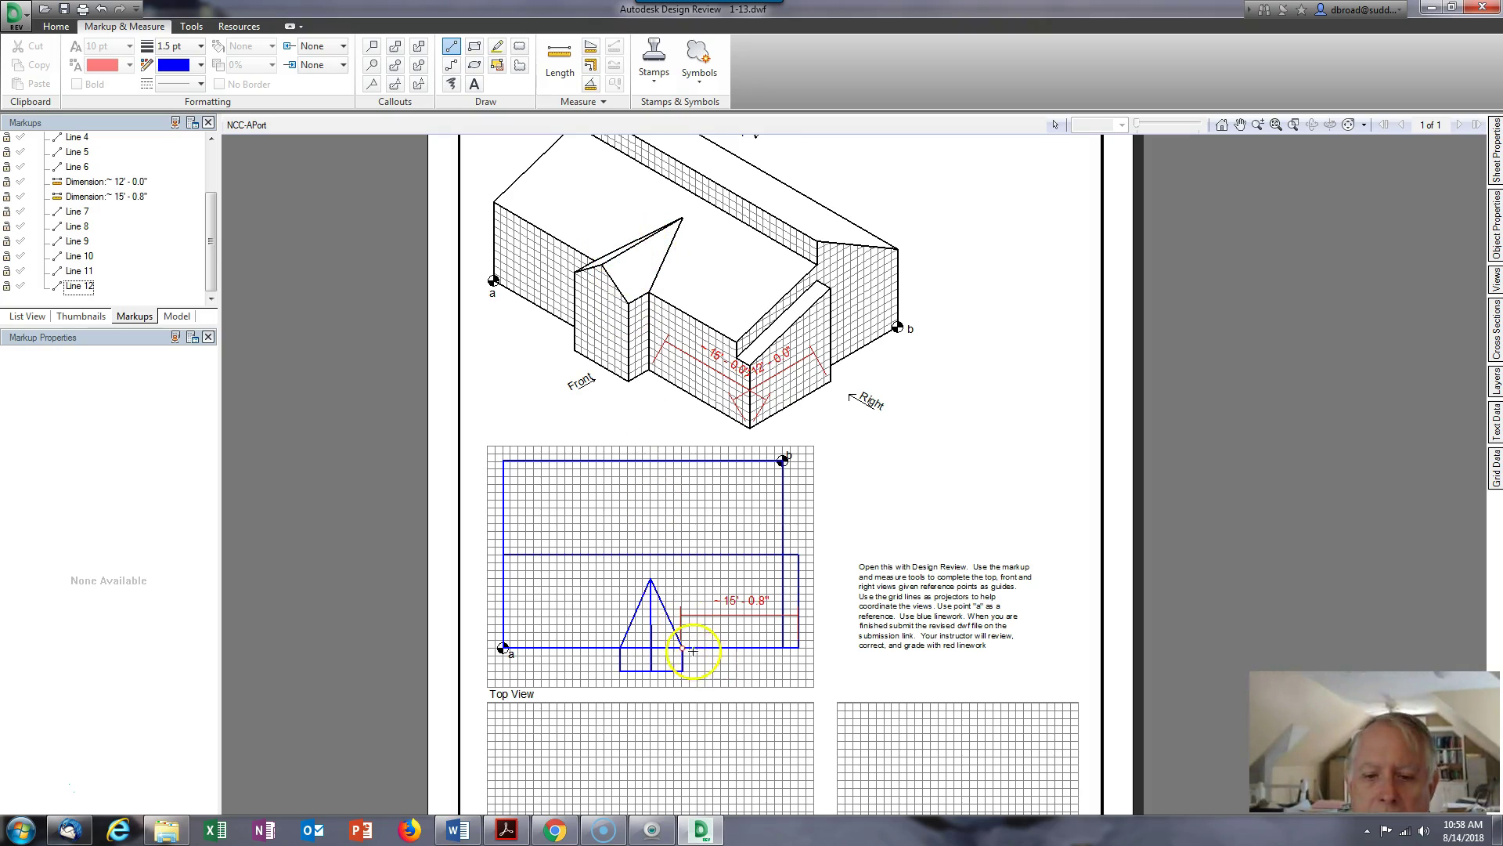
pyautogui.scroll(2, 669, 664)
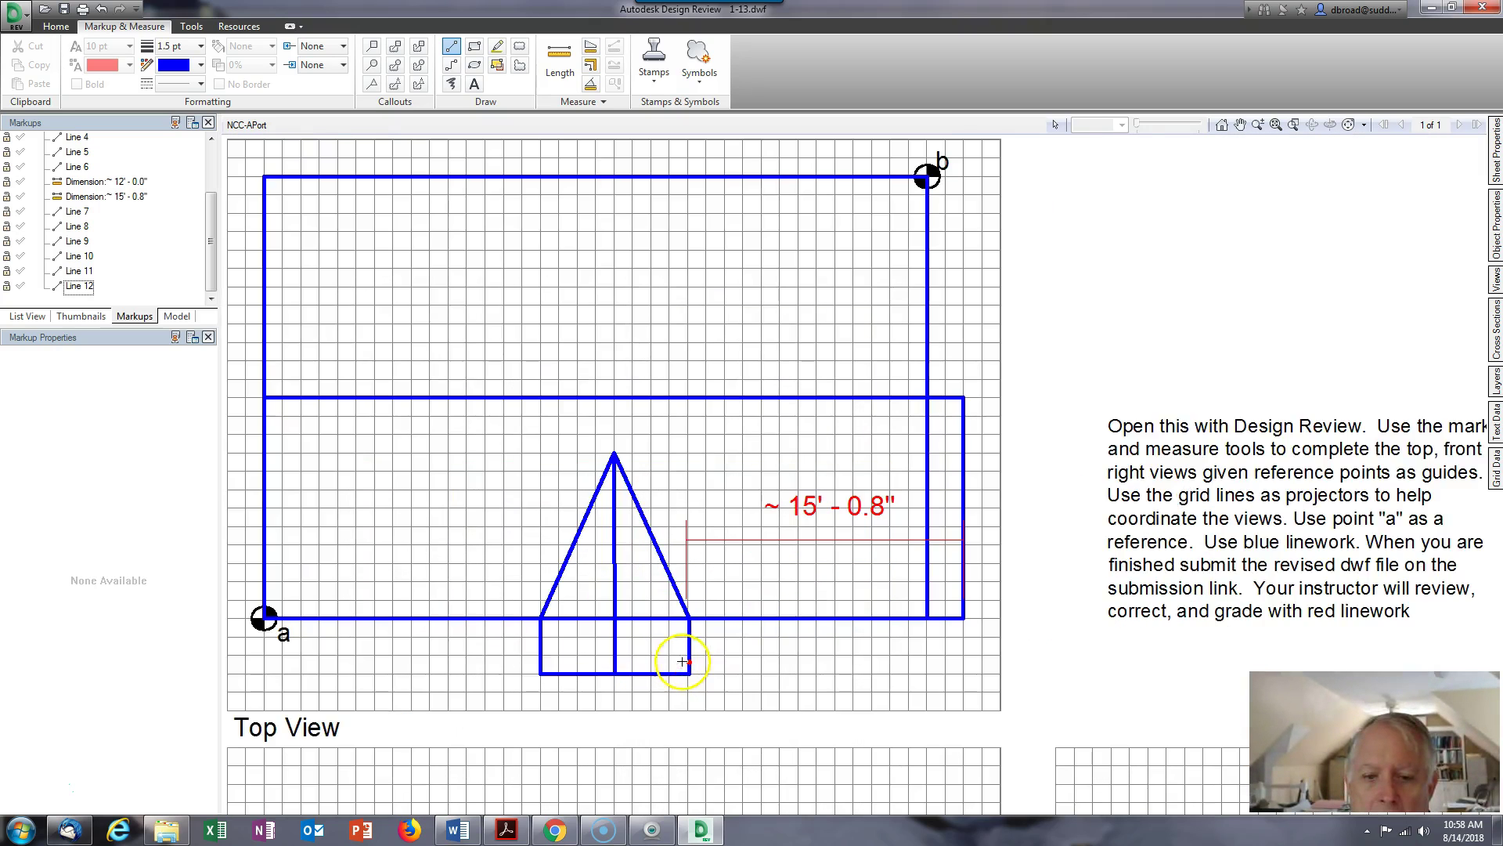
# - Shorten the top view's lower edge line so it ends at the bay's left corner
pyautogui.scroll(-1, 669, 650)
pyautogui.press('Escape')
pyautogui.click(668, 626)
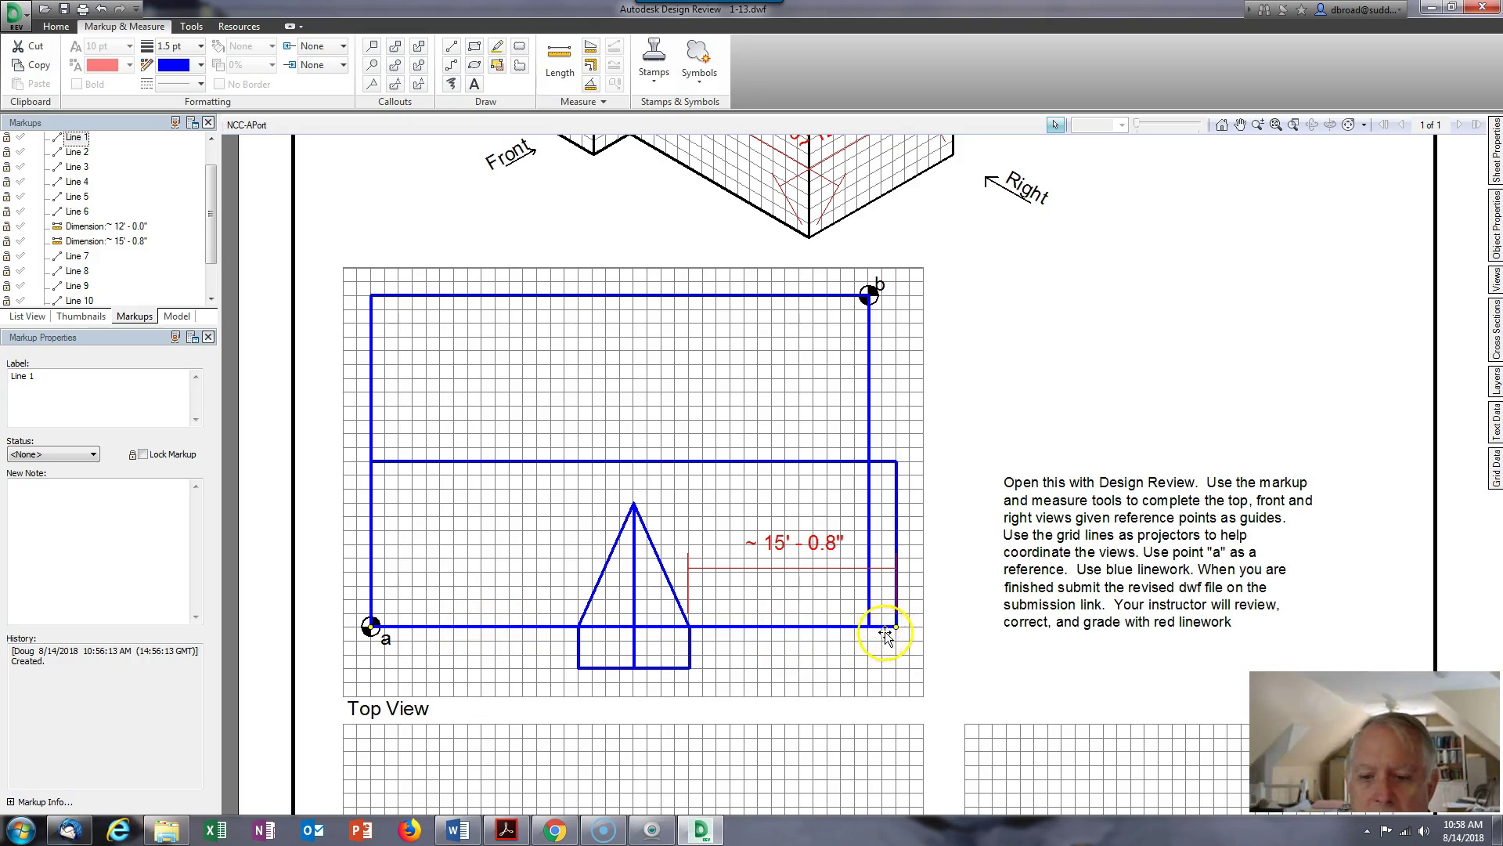
pyautogui.moveTo(896, 623); pyautogui.dragTo(580, 624)
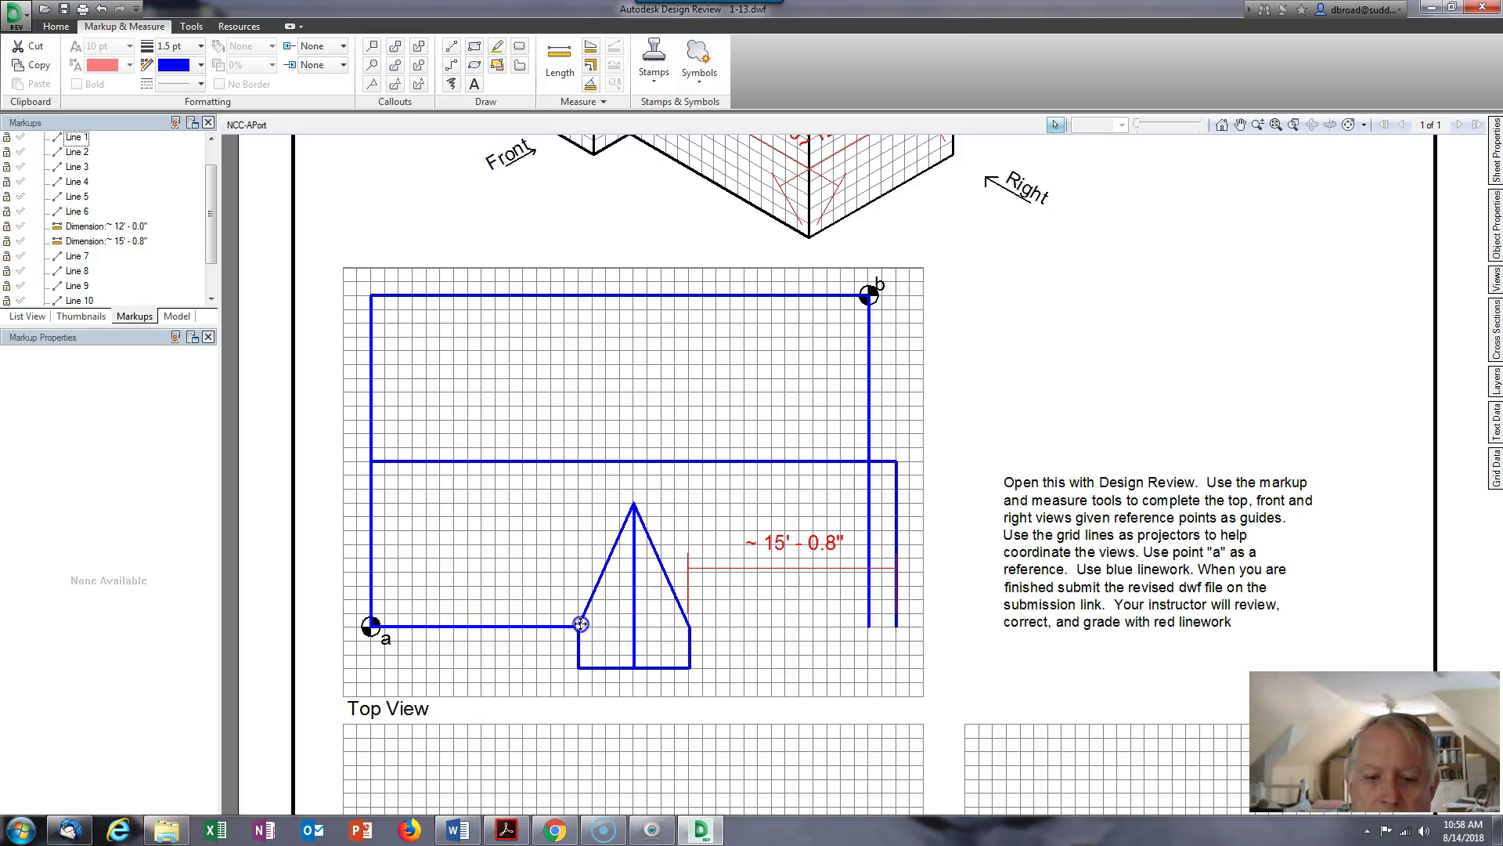
# - Draw a blue line along the top view's lower edge from the bay's right corner to the outer right corner
pyautogui.click(372, 46)
pyautogui.moveTo(690, 626); pyautogui.dragTo(881, 594)
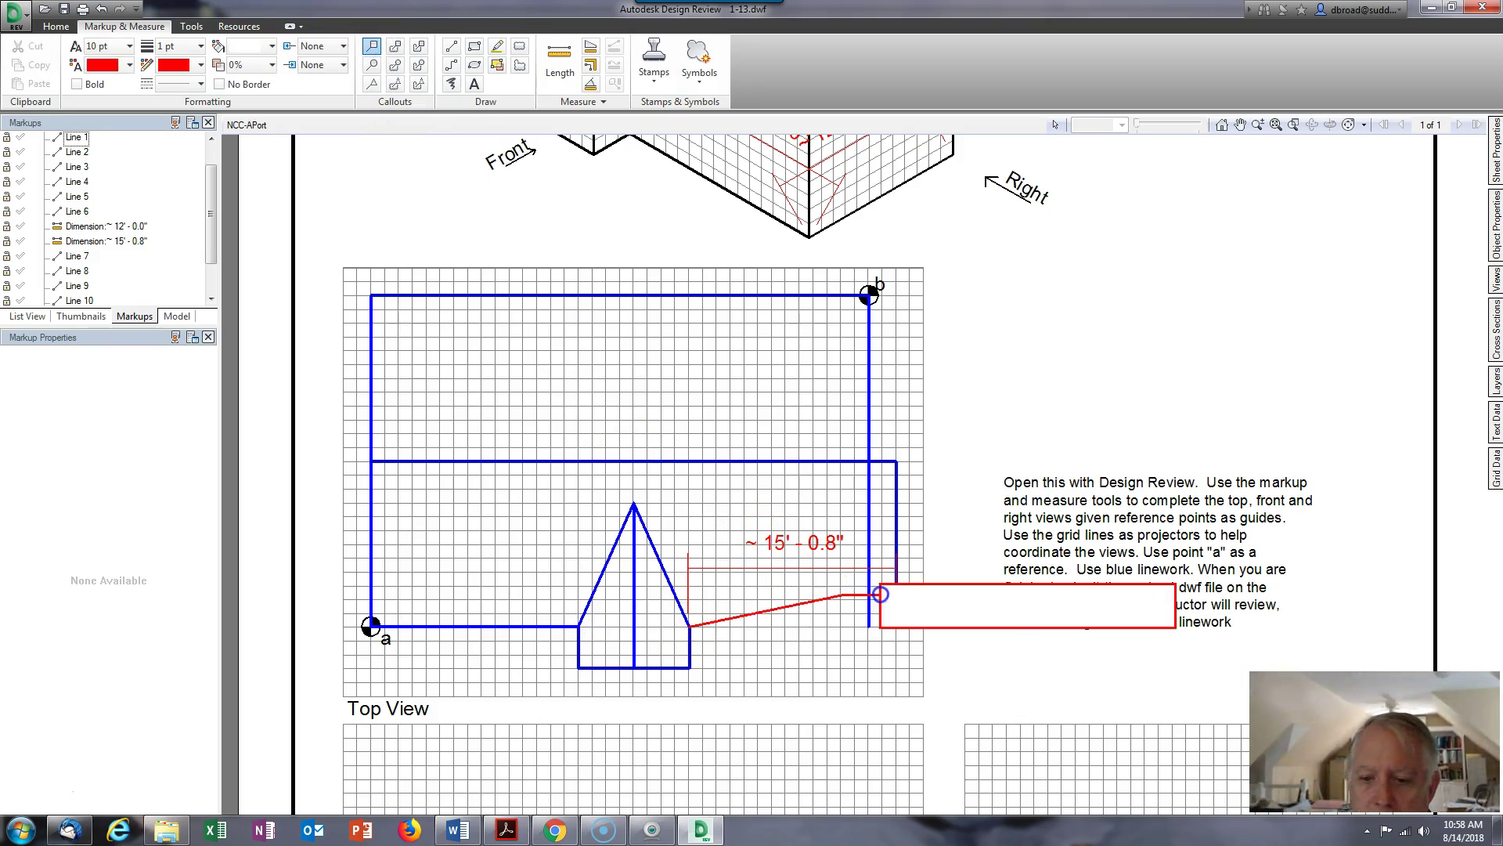
pyautogui.click(454, 51)
pyautogui.moveTo(690, 627); pyautogui.dragTo(897, 628)
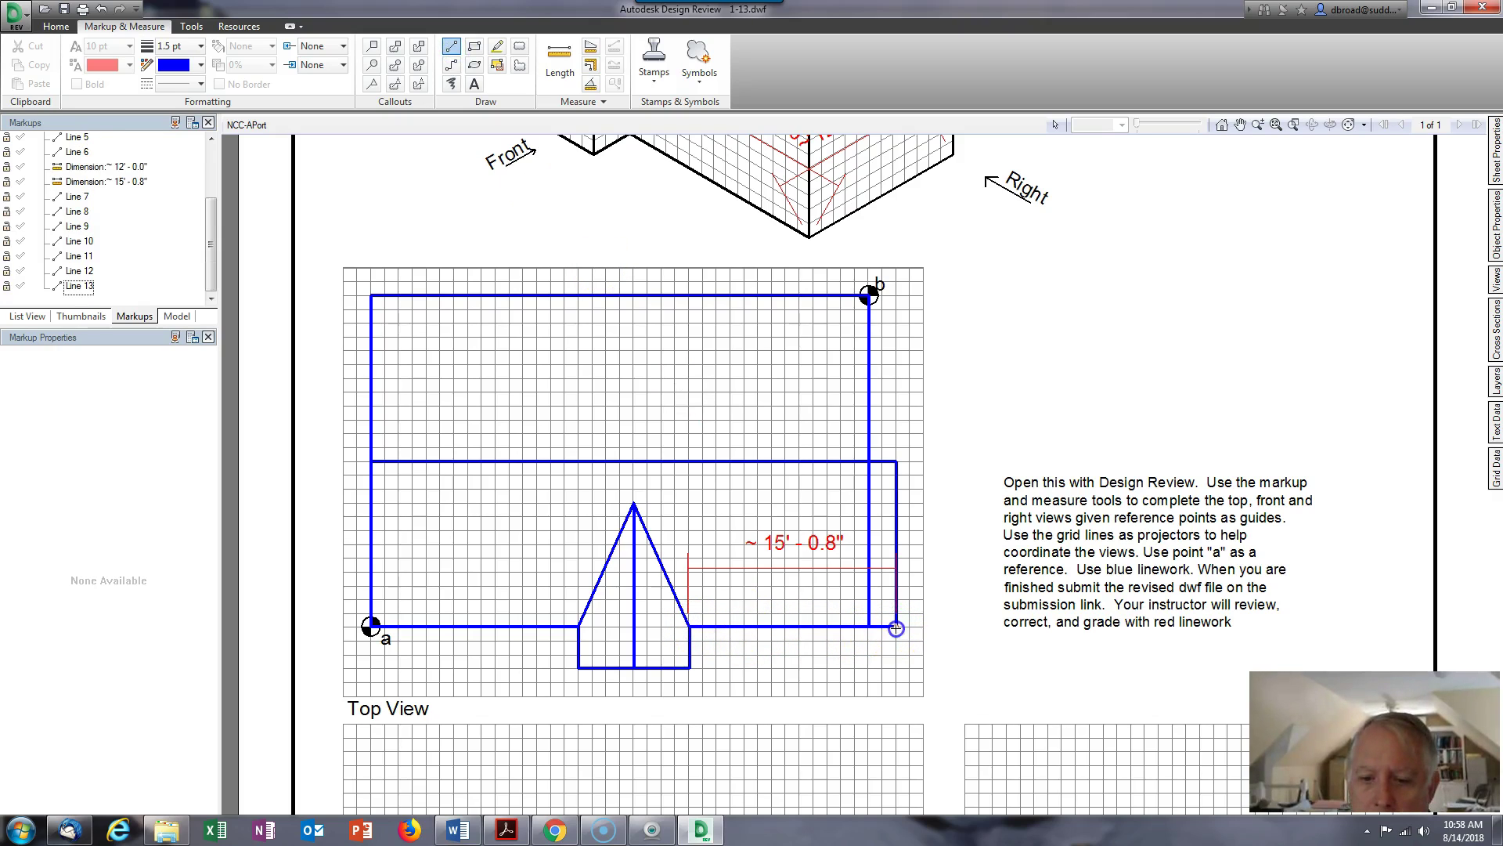
pyautogui.press('Escape')
# - Delete the horizontal length dimension beside the bay in the top view
pyautogui.scroll(-3, 883, 587)
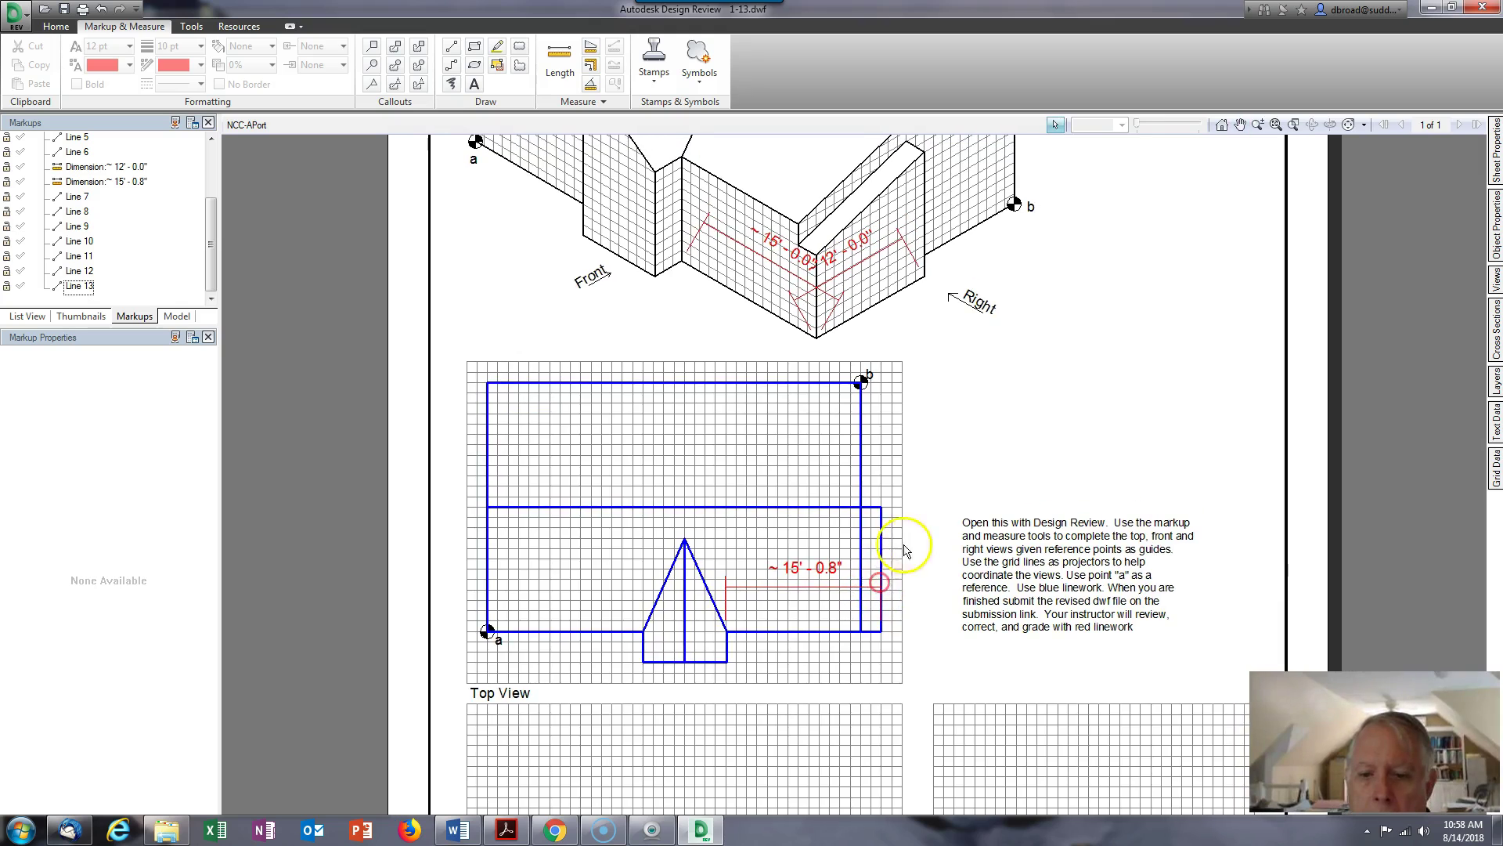
pyautogui.click(898, 508)
pyautogui.click(788, 564)
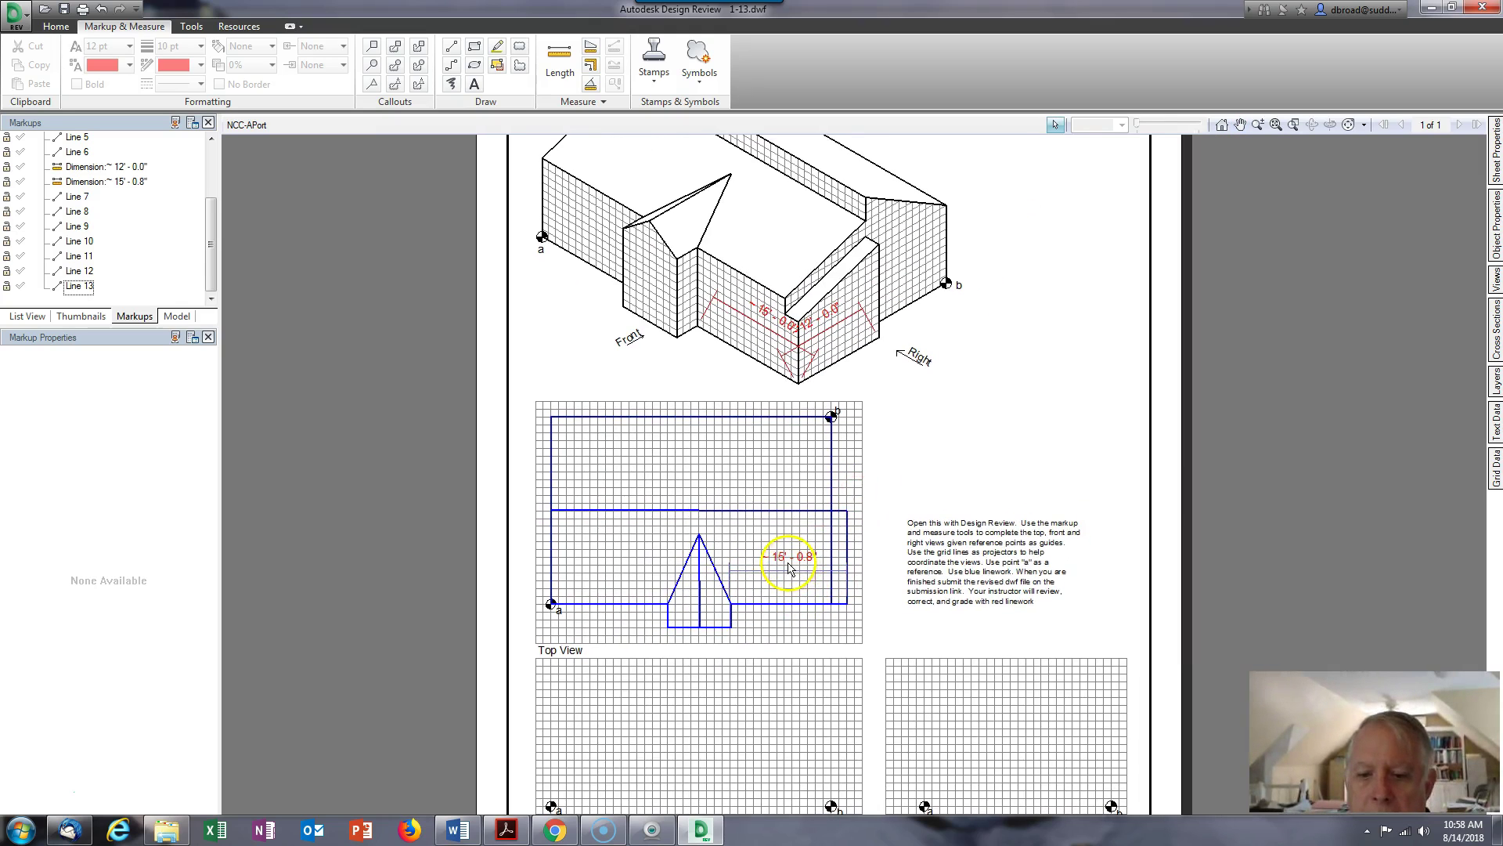
pyautogui.press('Delete')
pyautogui.moveTo(851, 542); pyautogui.dragTo(851, 512, button='middle')
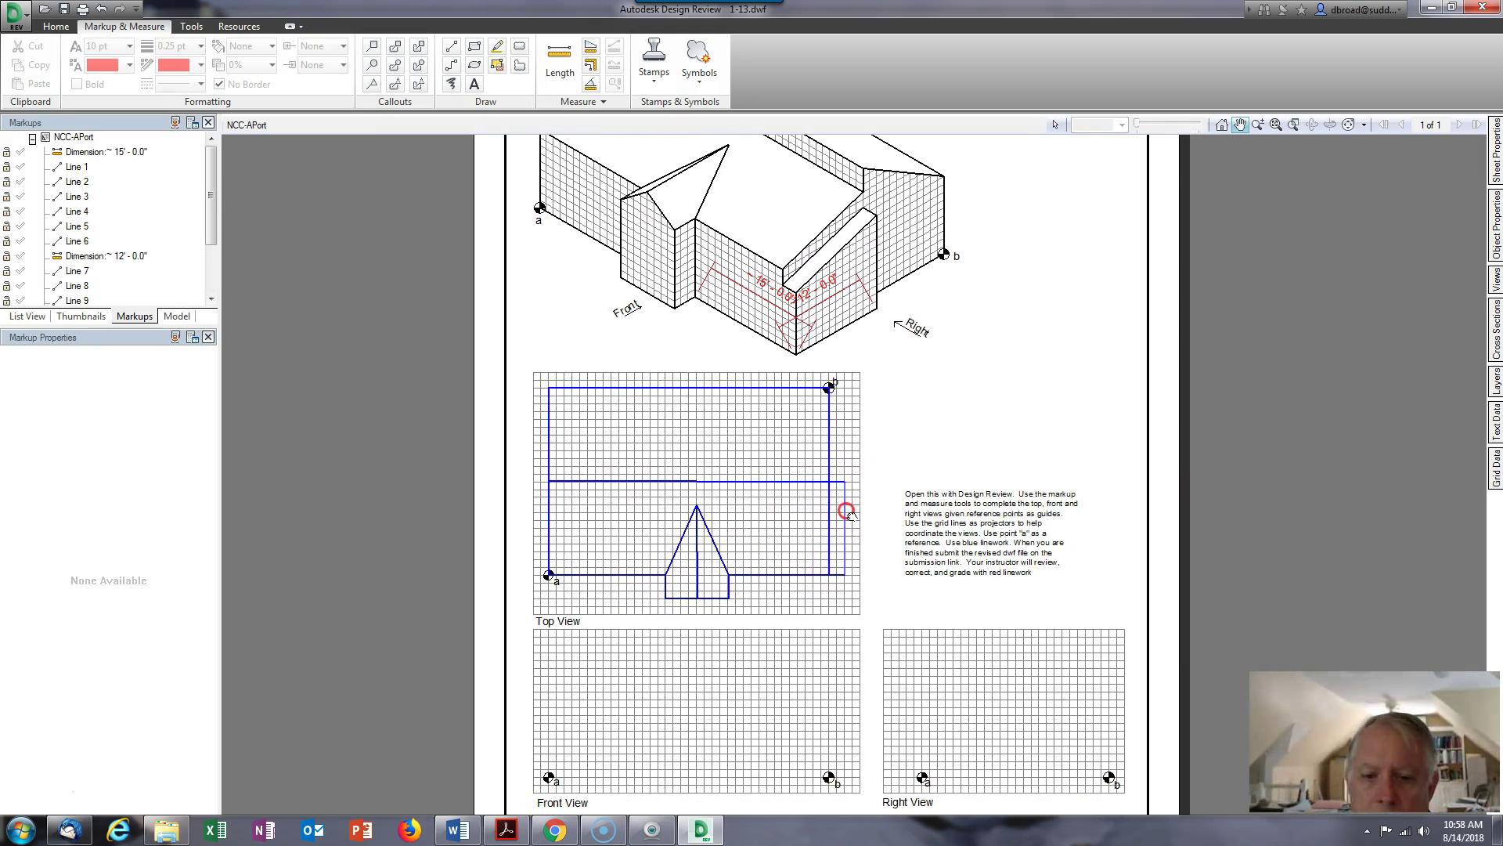
pyautogui.scroll(2, 846, 510)
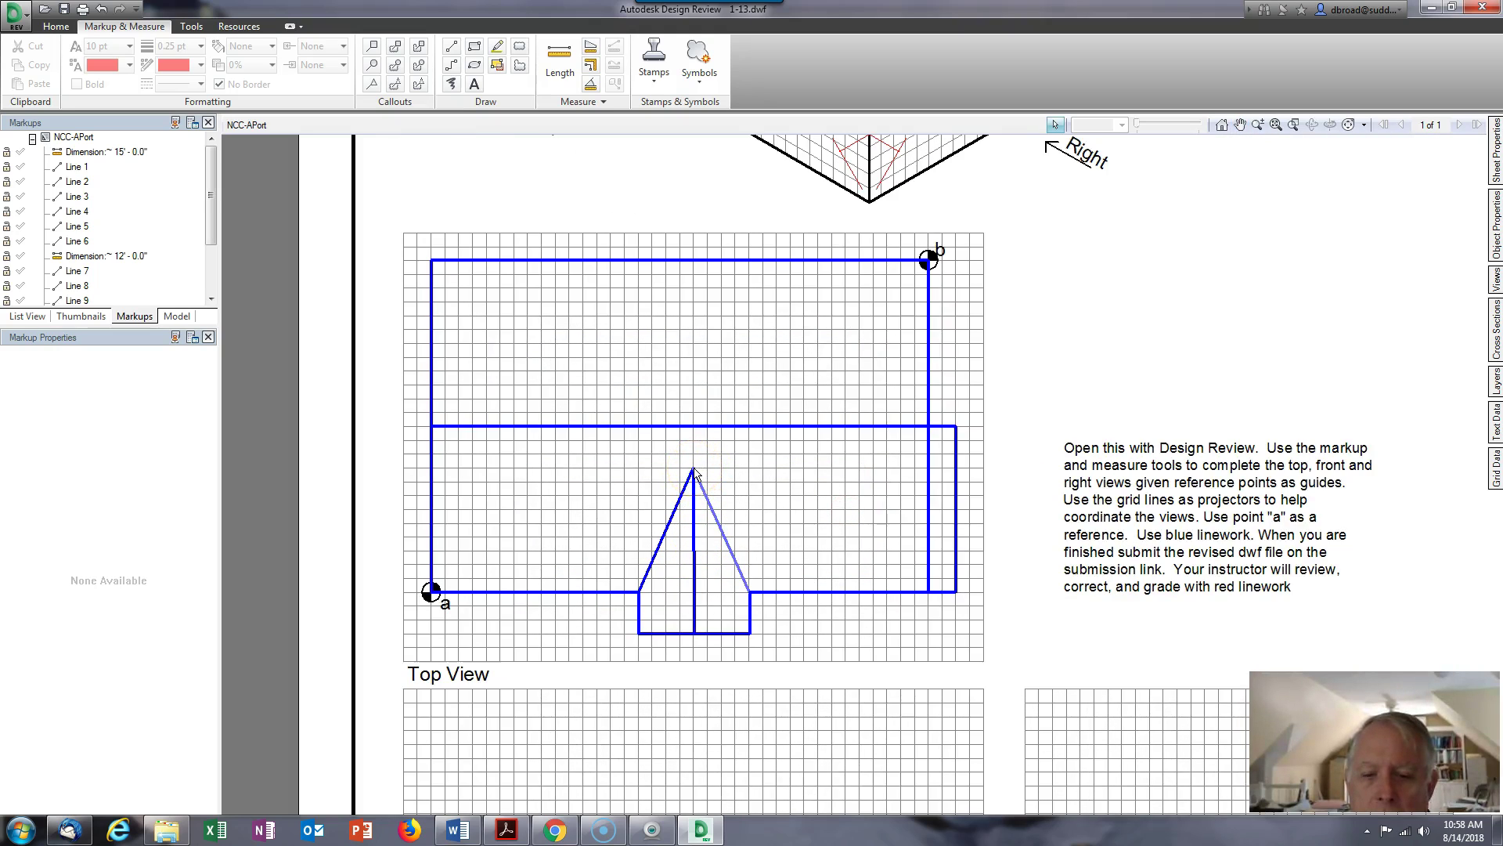
pyautogui.click(703, 492)
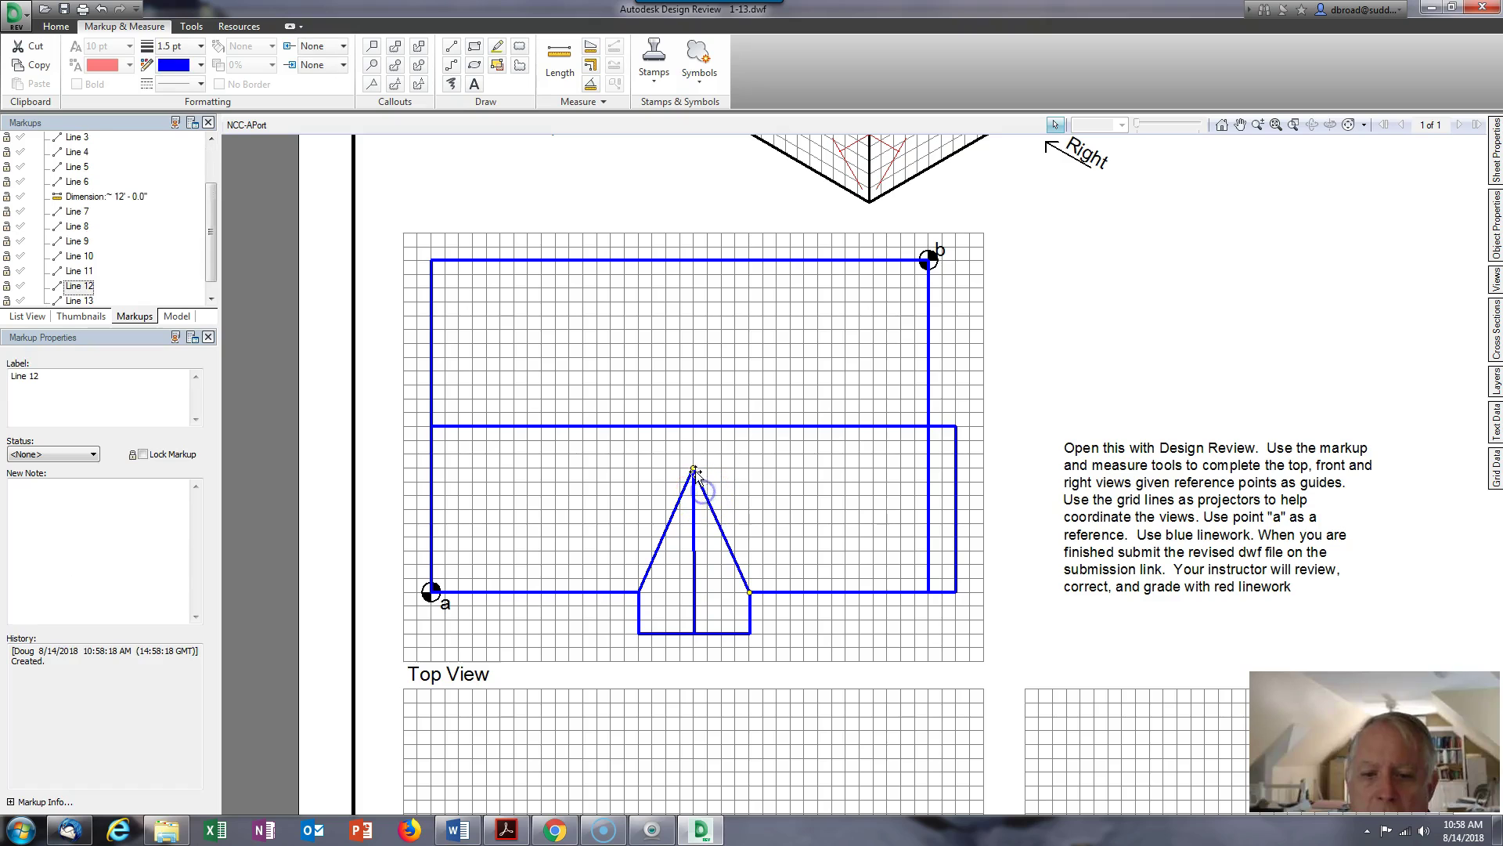
pyautogui.scroll(-2, 699, 474)
pyautogui.press('Escape')
# - Draw the front view's base line from point a through point b to about 2 grid squares beyond b
pyautogui.moveTo(782, 510); pyautogui.dragTo(755, 473, button='middle')
pyautogui.click(451, 46)
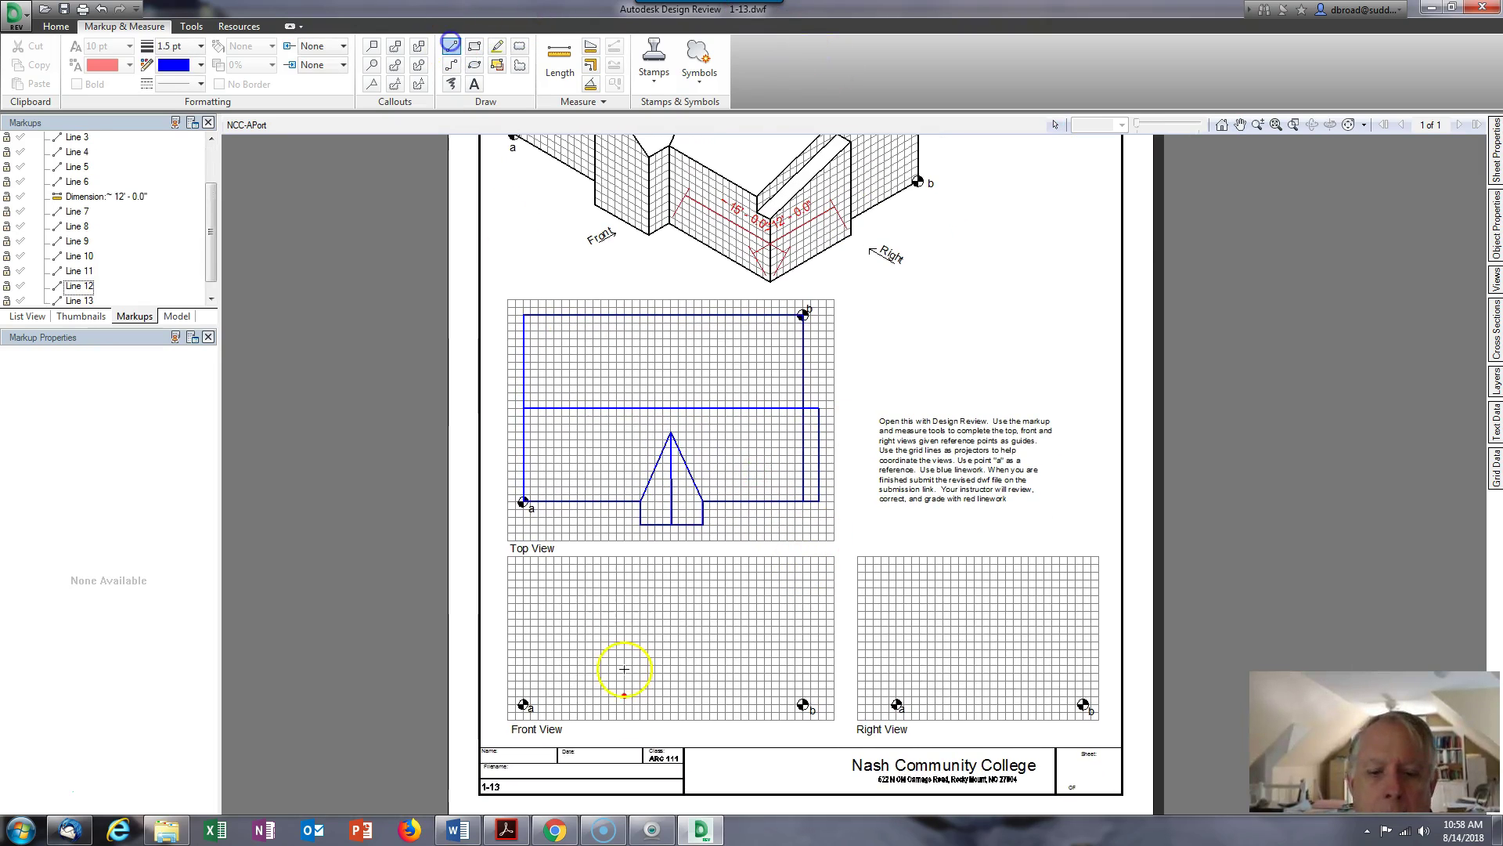
pyautogui.click(523, 704)
pyautogui.click(802, 704)
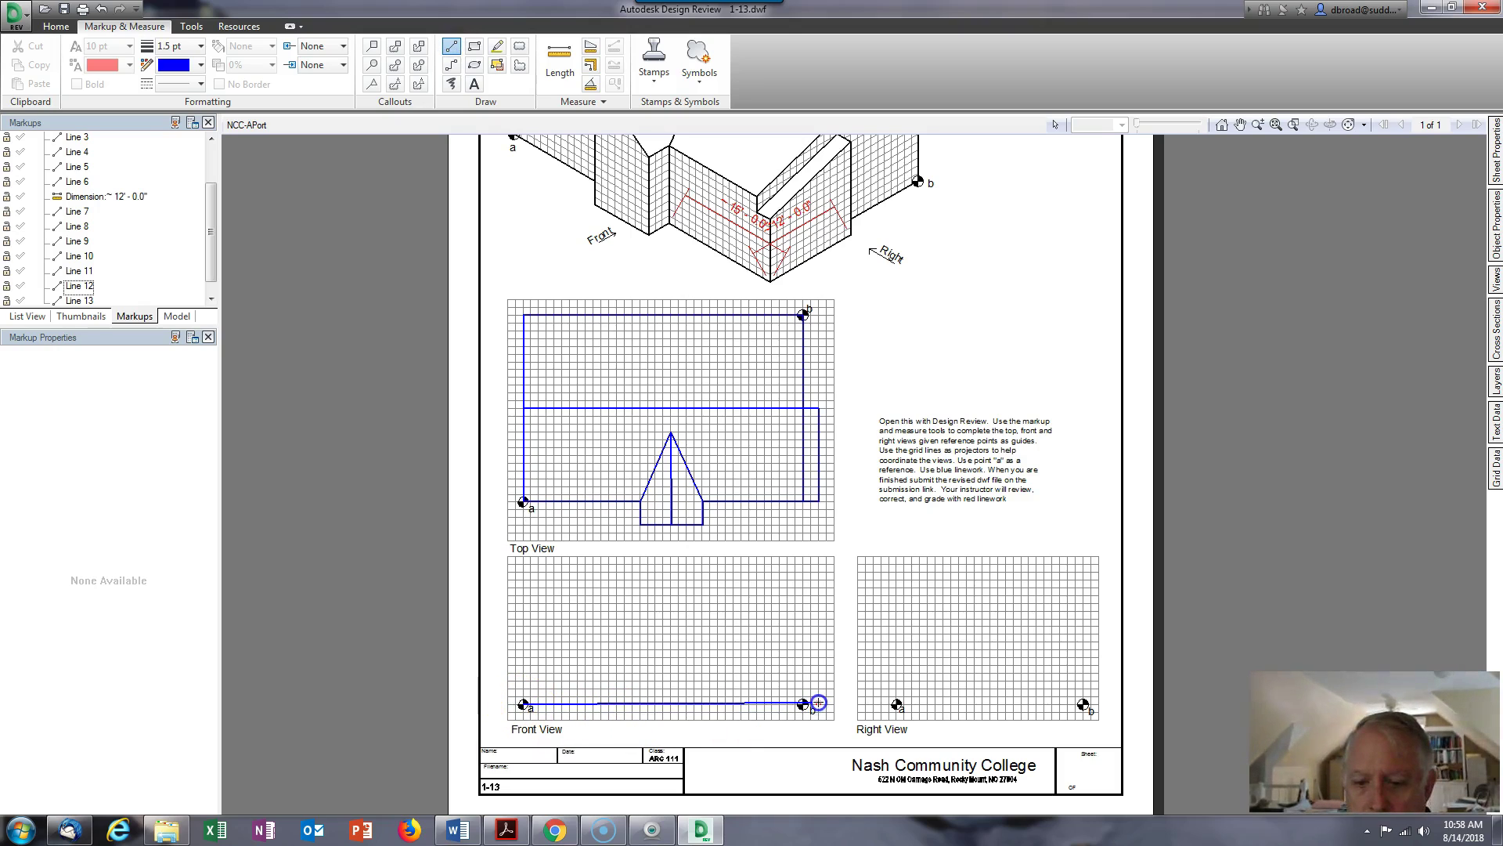
pyautogui.click(815, 704)
pyautogui.scroll(3, 815, 705)
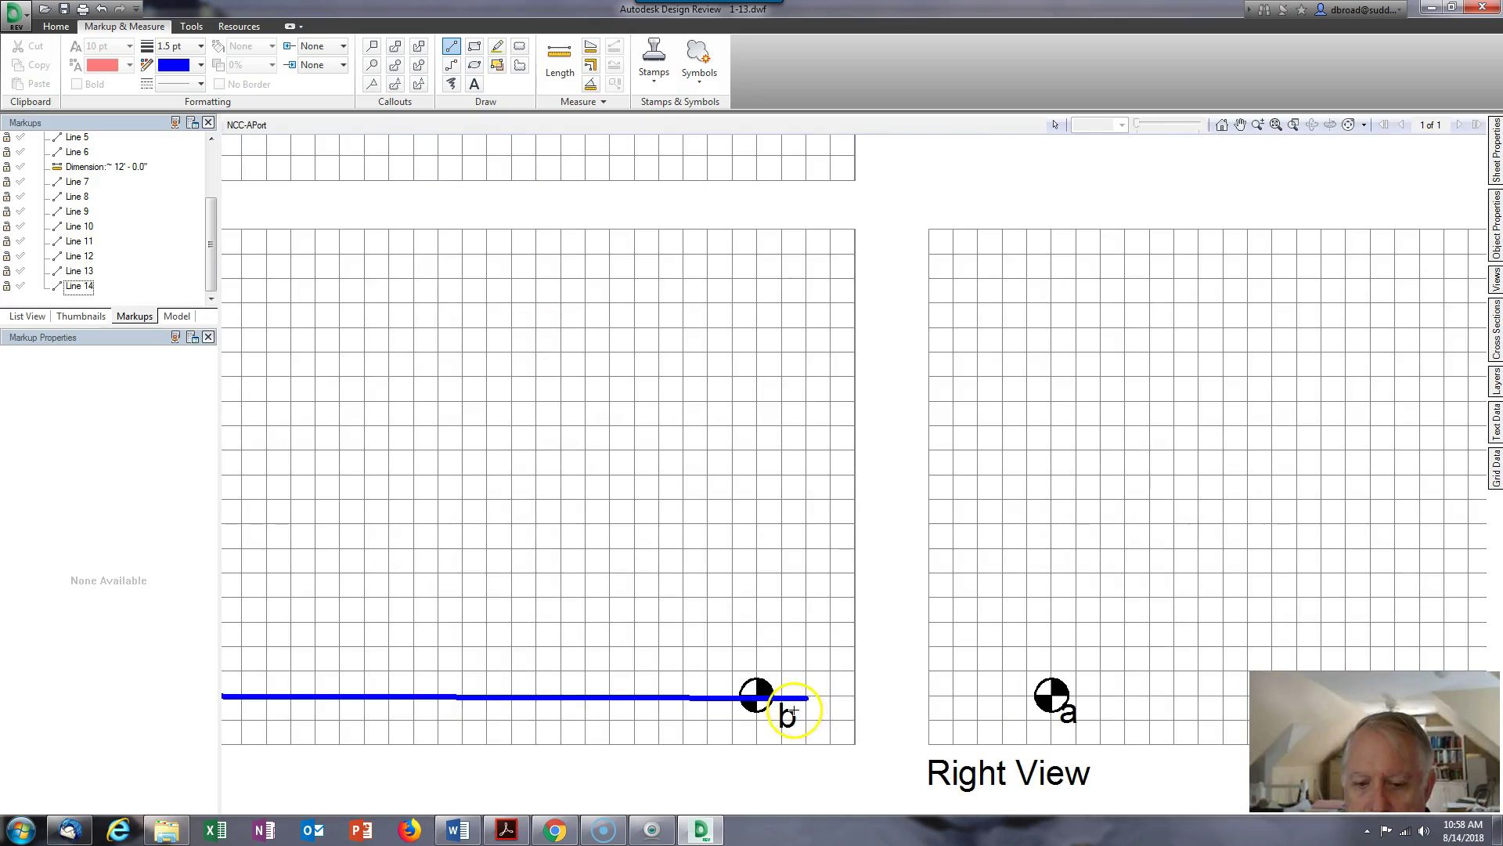
pyautogui.click(806, 698)
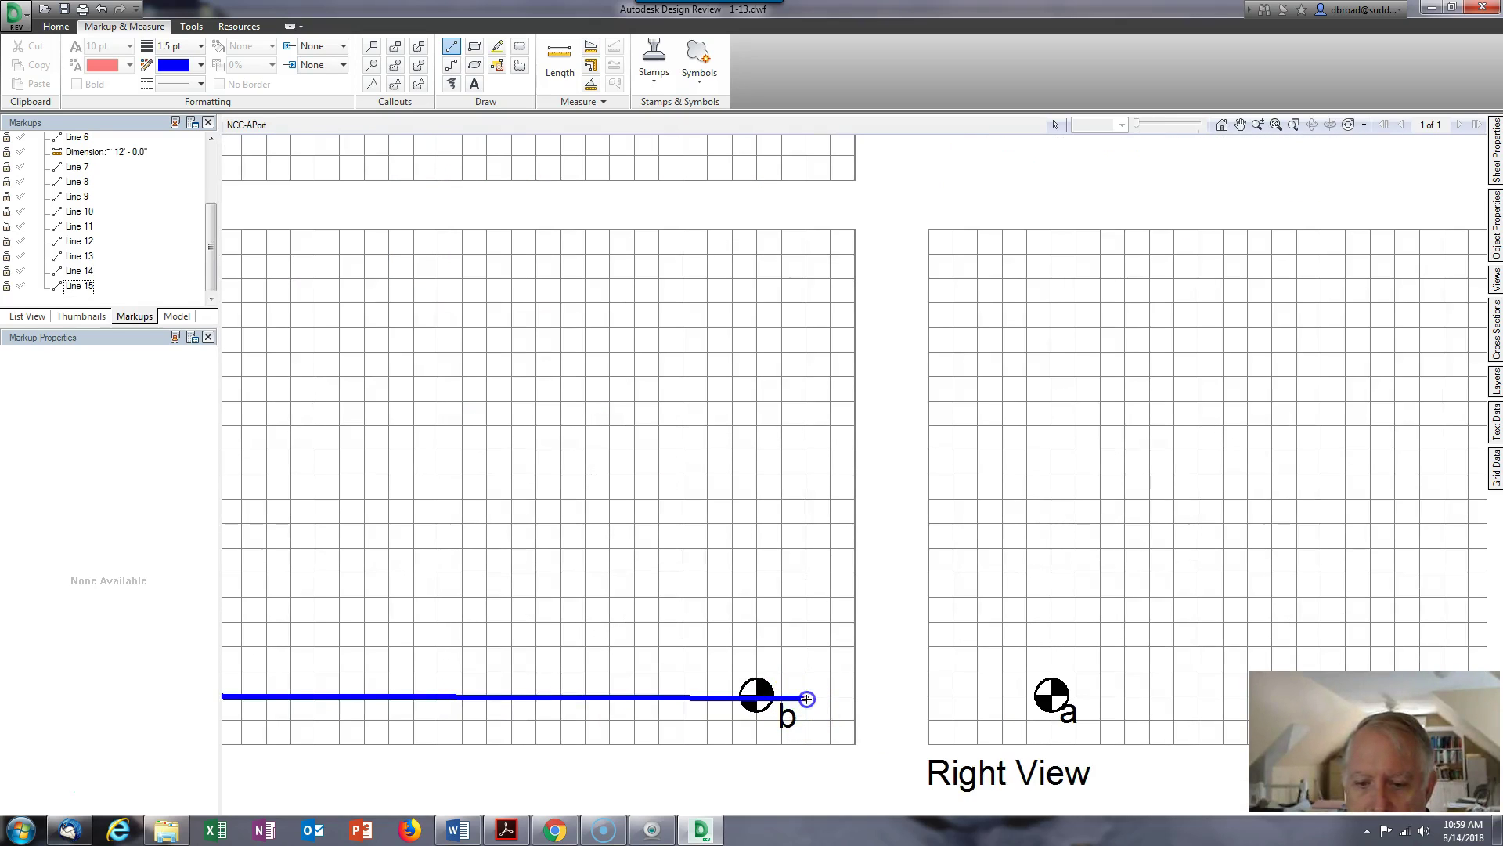
pyautogui.press('Escape')
pyautogui.click(807, 699)
pyautogui.click(807, 698)
pyautogui.moveTo(806, 659); pyautogui.dragTo(811, 678)
pyautogui.press('Escape')
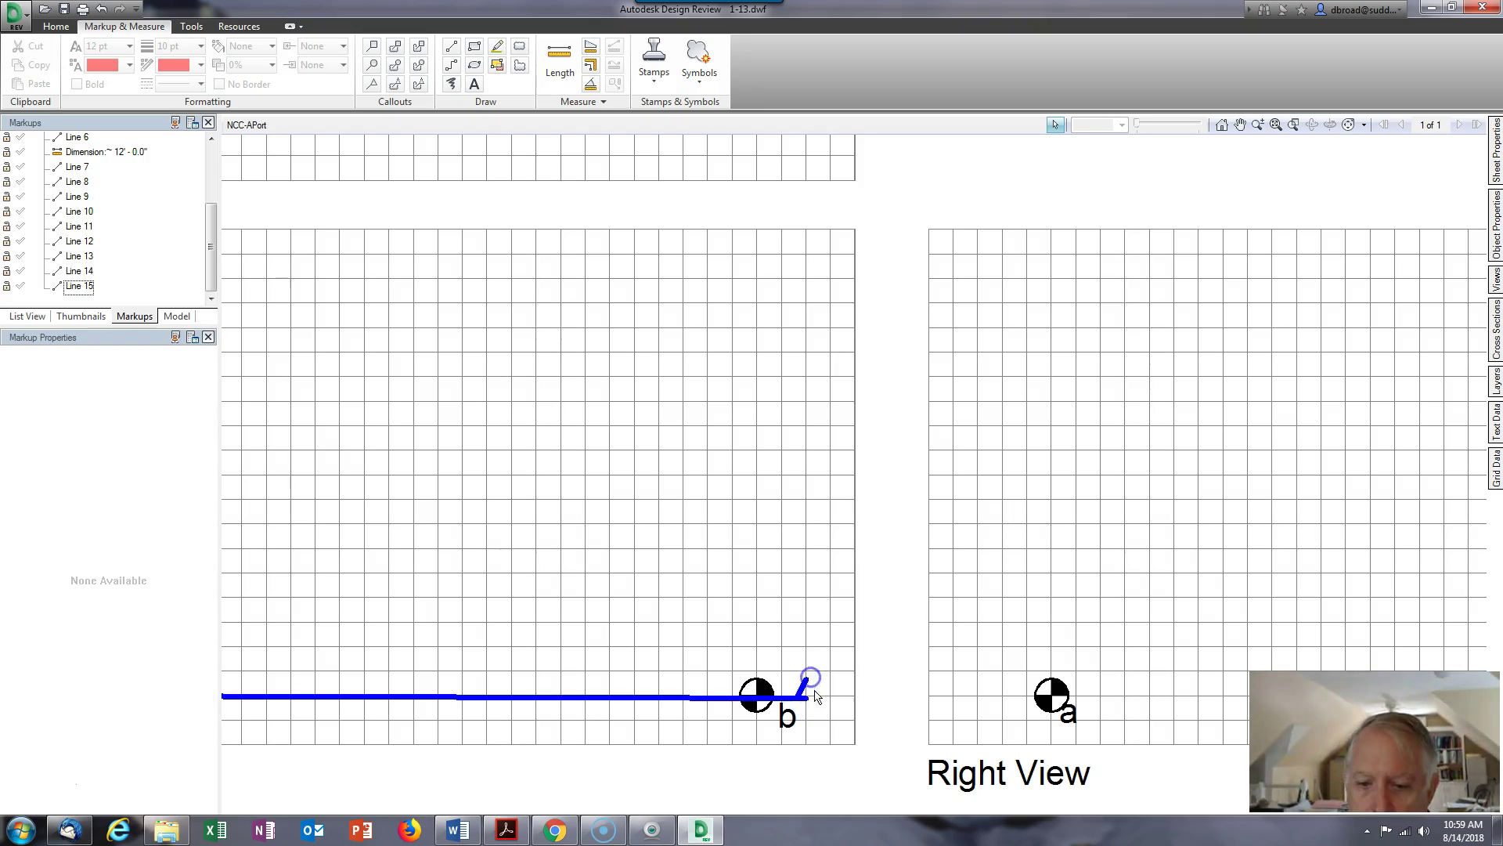
pyautogui.click(803, 685)
pyautogui.press('Delete')
# - Move the right endpoint of the front view's base line onto the grid line level with point b
pyautogui.click(792, 696)
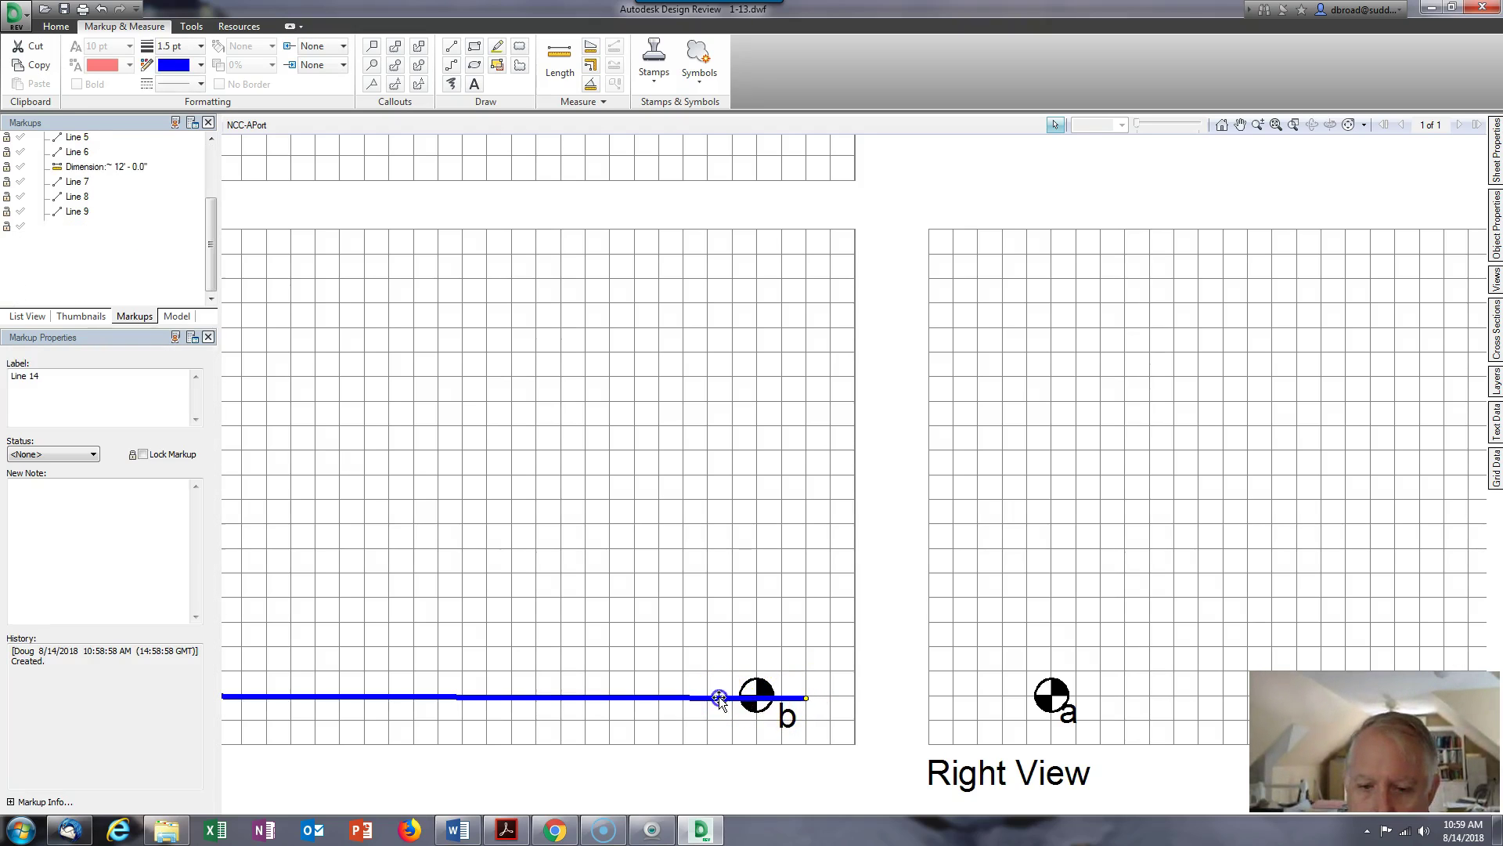
pyautogui.click(806, 698)
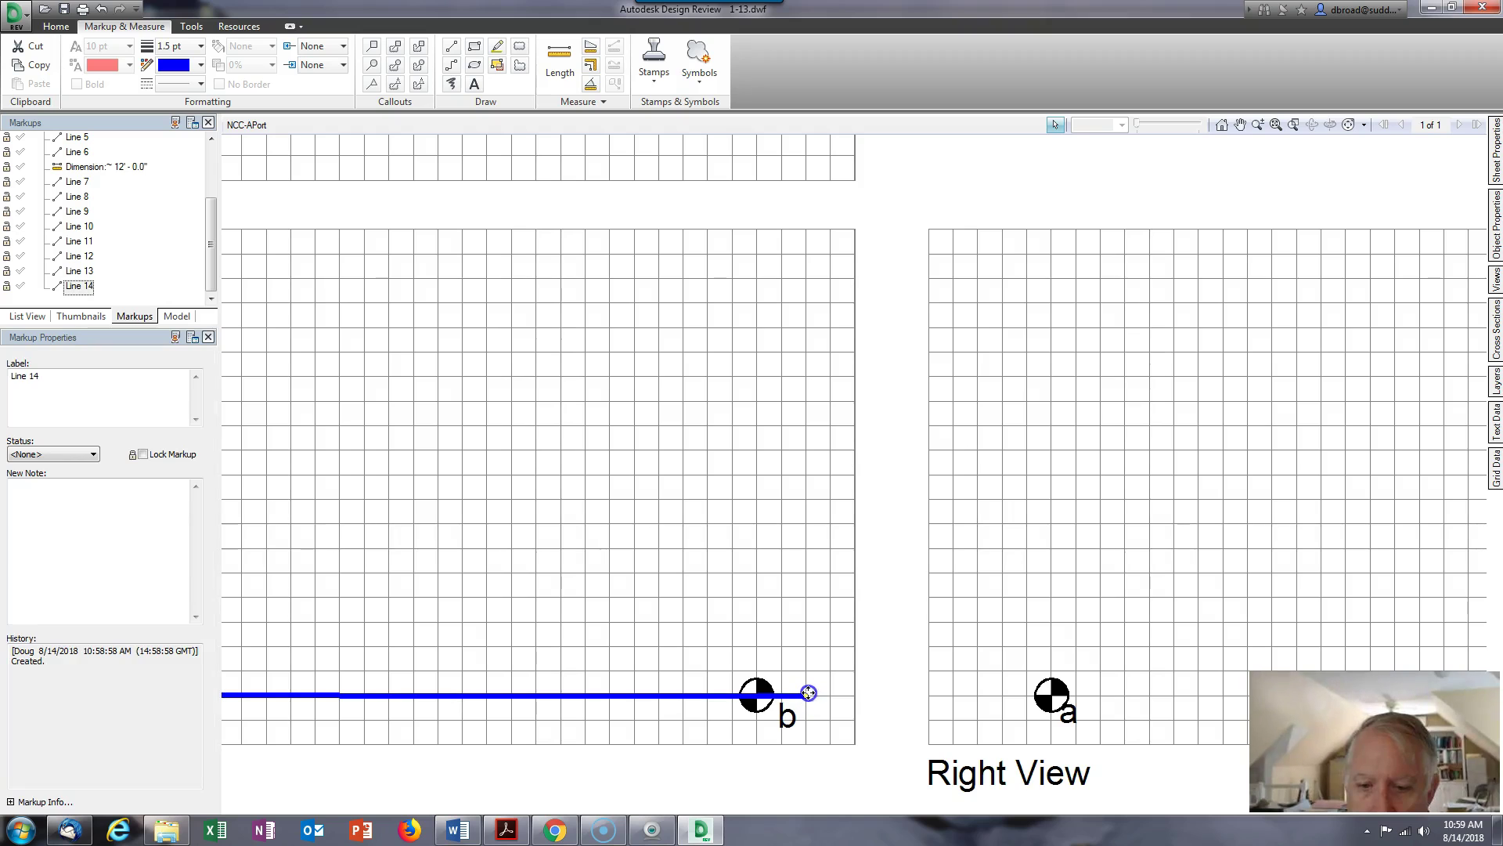
pyautogui.scroll(-2, 814, 688)
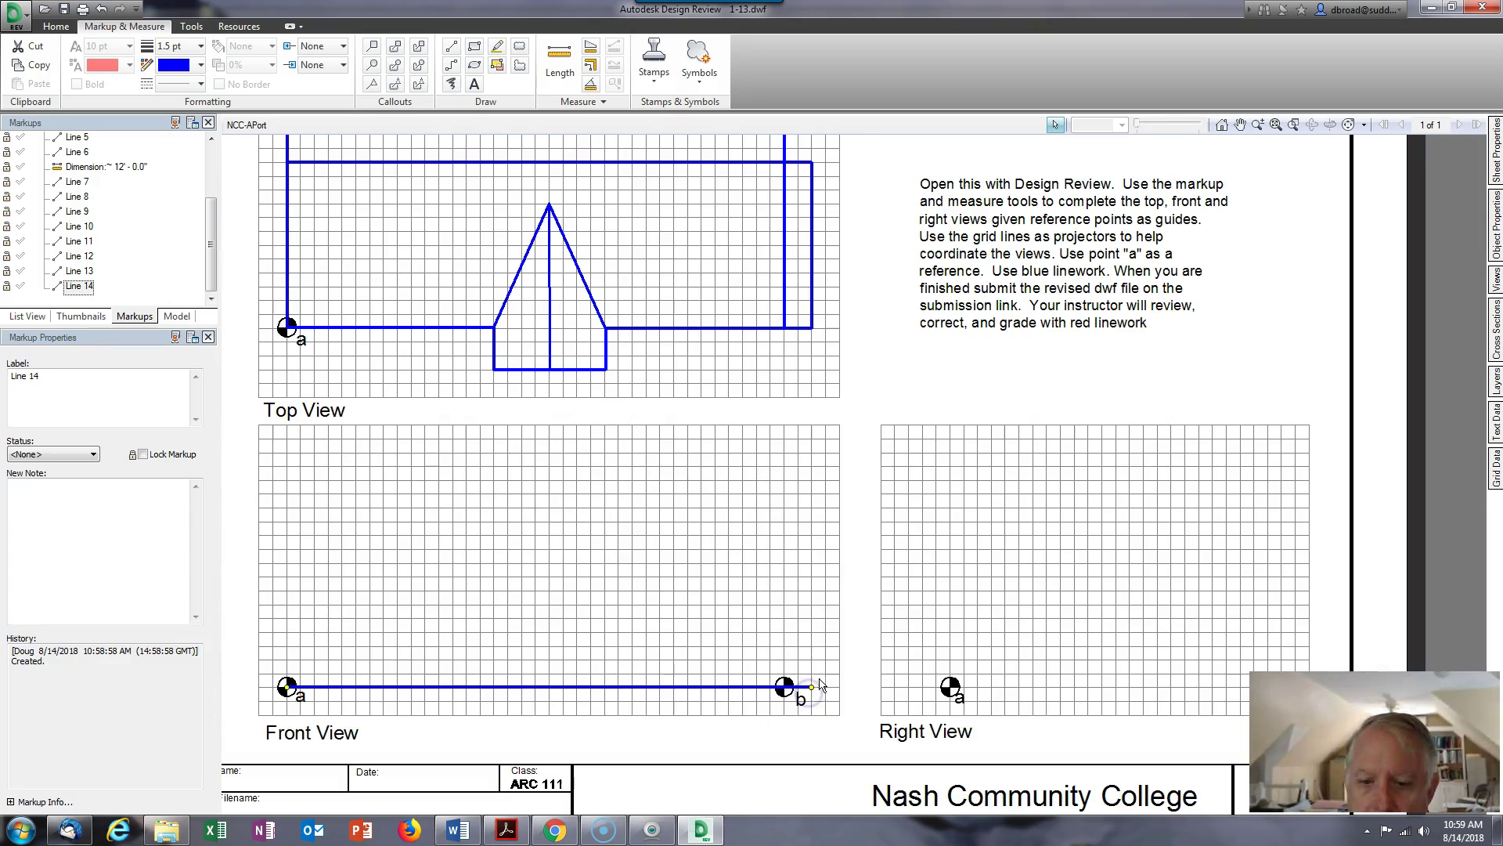
# - Draw front view vertical lines about 16 grid squares up from point b and about 10 up from the base line's right end
pyautogui.click(451, 46)
pyautogui.click(784, 687)
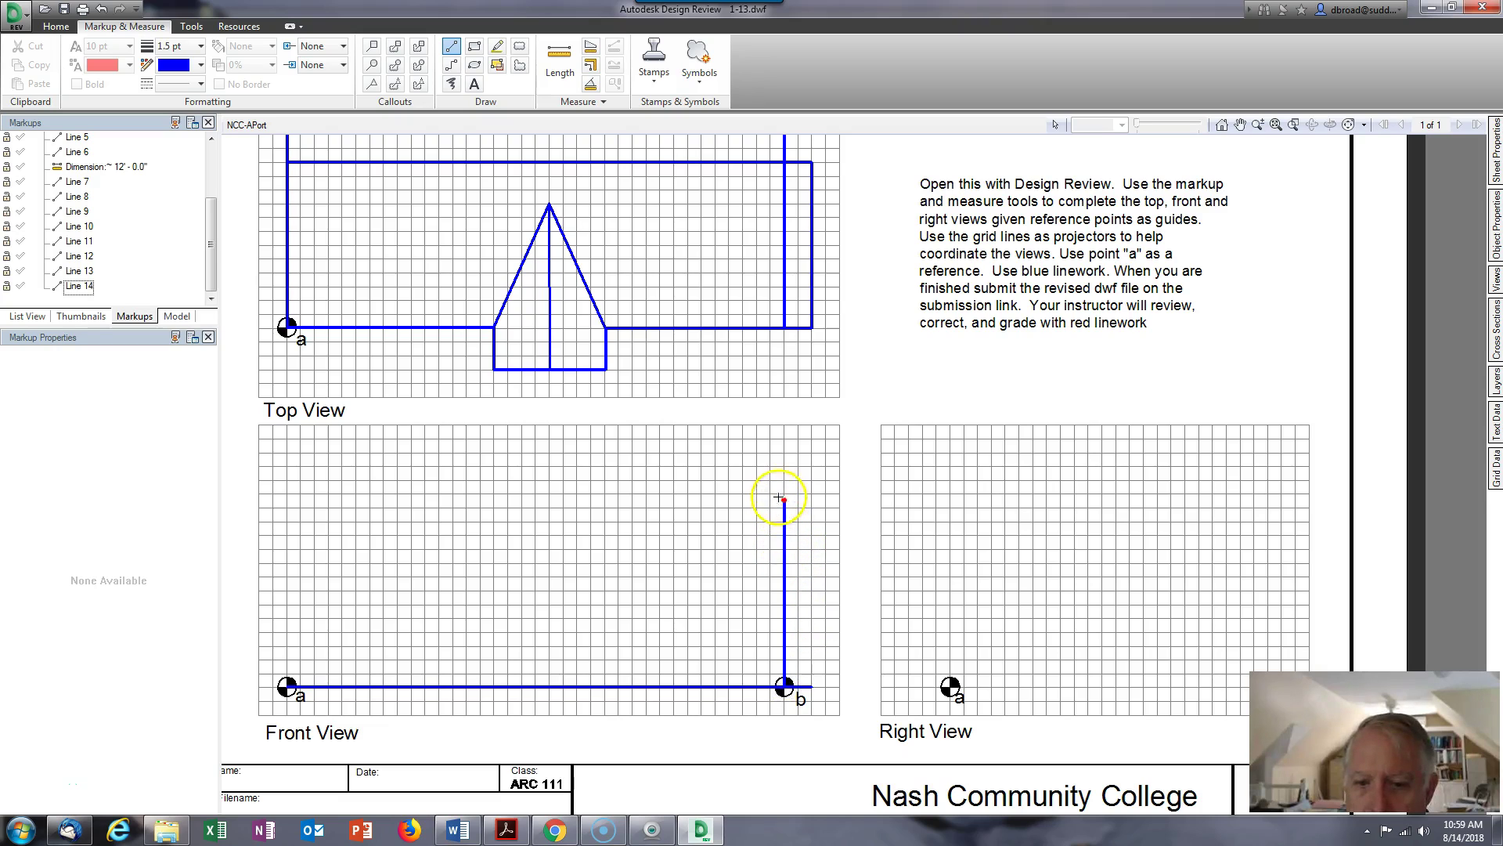
pyautogui.click(783, 465)
pyautogui.click(812, 687)
pyautogui.click(812, 548)
# - Draw the front view's left vertical about 16 grid squares up from point a and its horizontal top edge across to b's vertical
pyautogui.scroll(-2, 637, 598)
pyautogui.scroll(2, 420, 671)
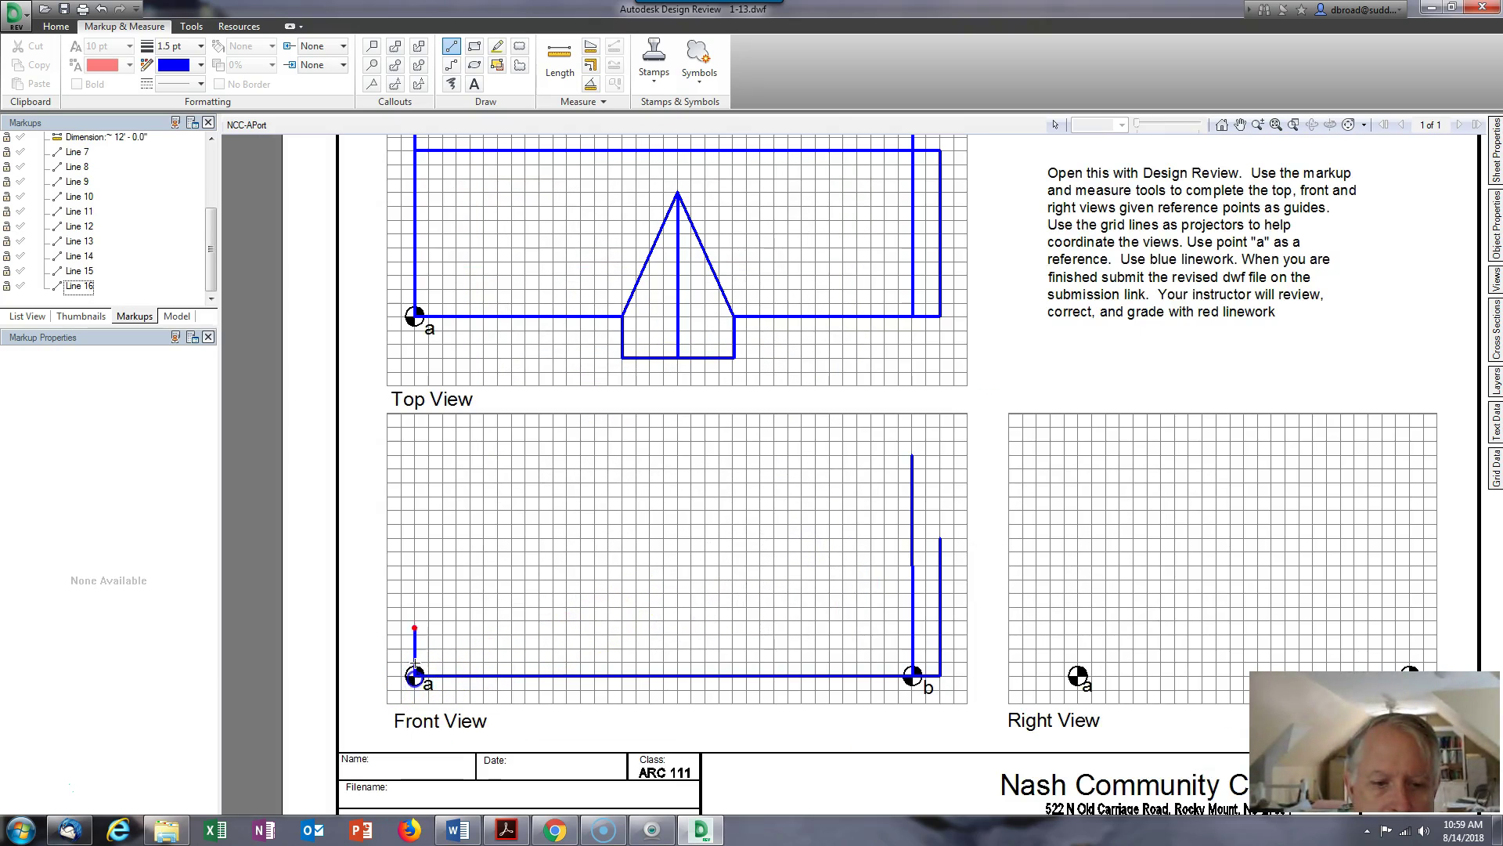
pyautogui.click(412, 454)
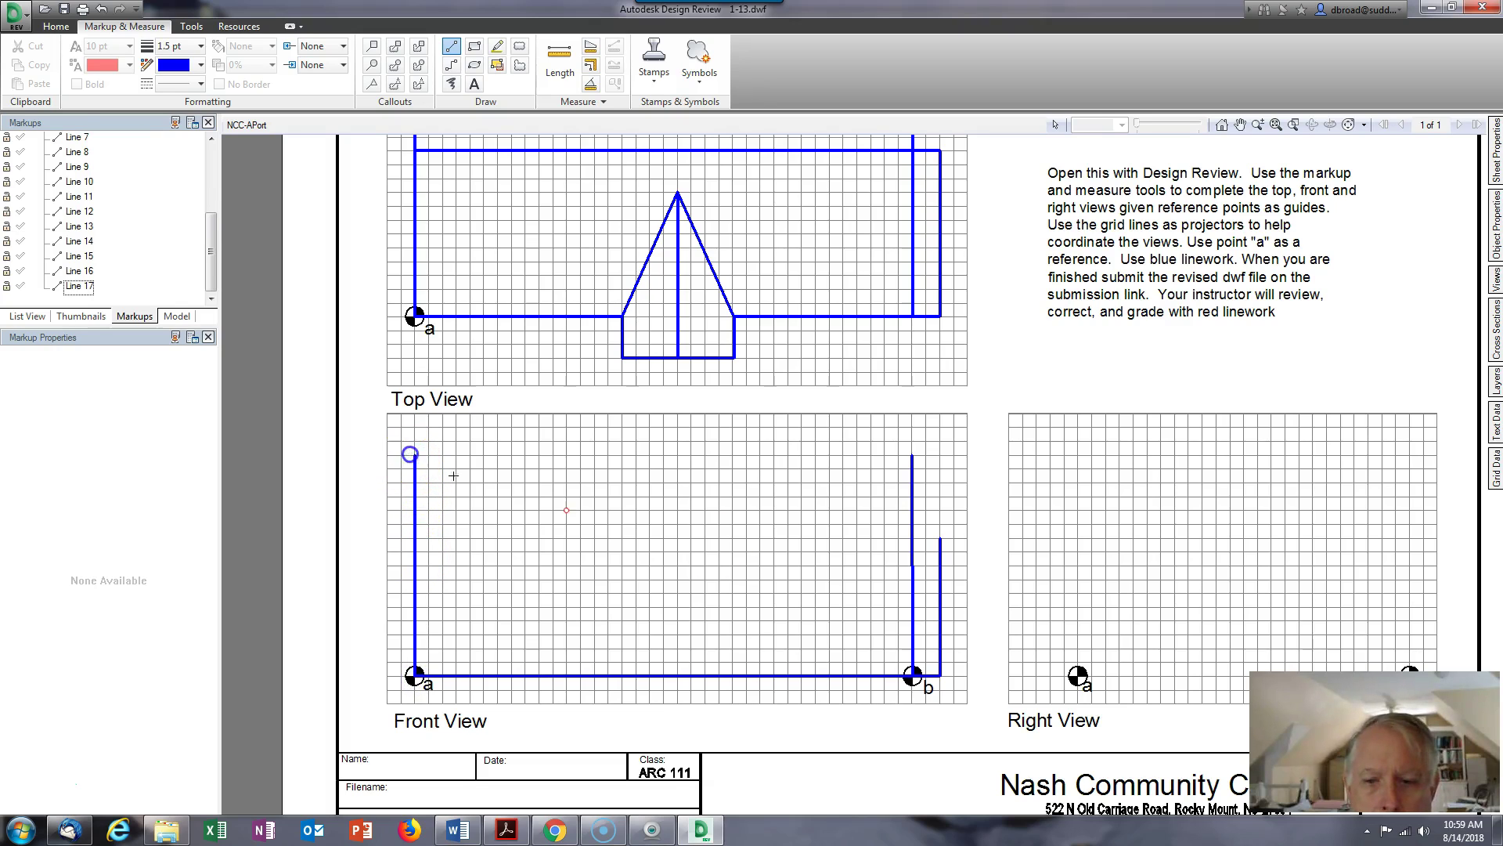
pyautogui.click(414, 454)
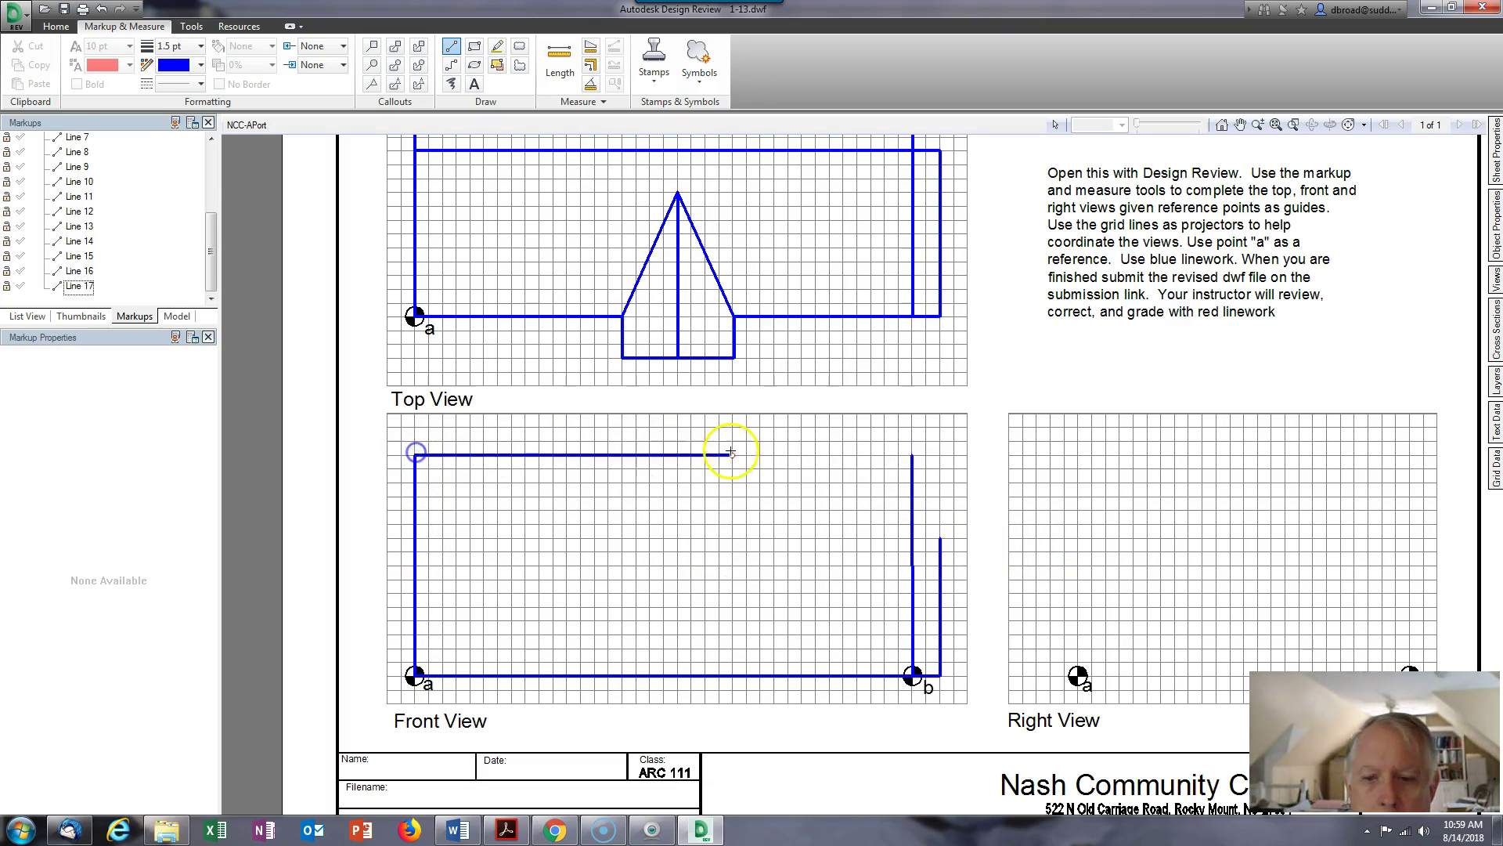
pyautogui.click(913, 454)
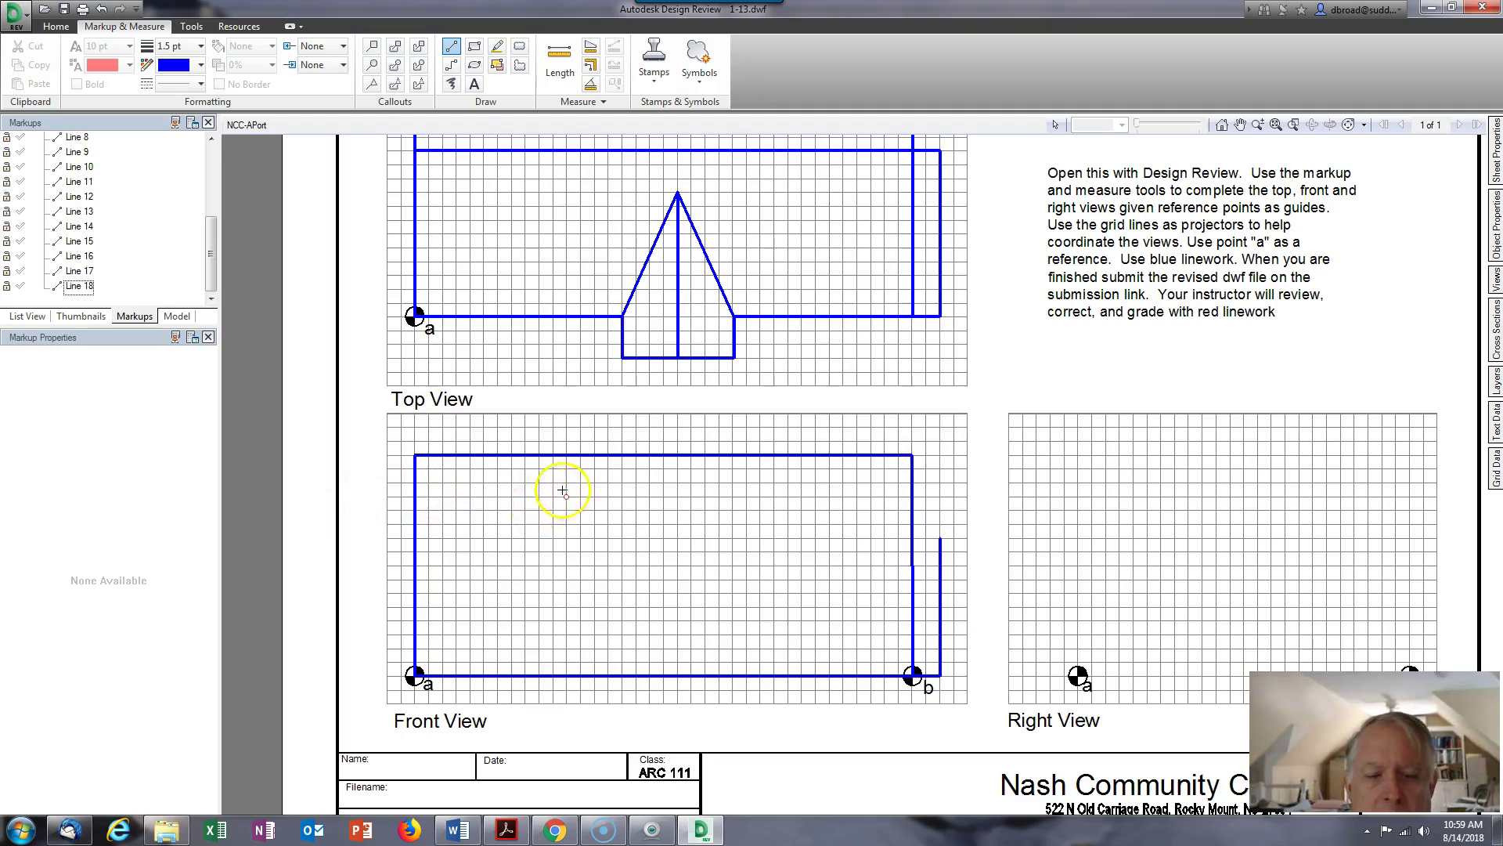
# - Draw a horizontal line across the front view 3 grid squares below its top edge, from the left vertical to b's vertical
pyautogui.scroll(-3, 558, 490)
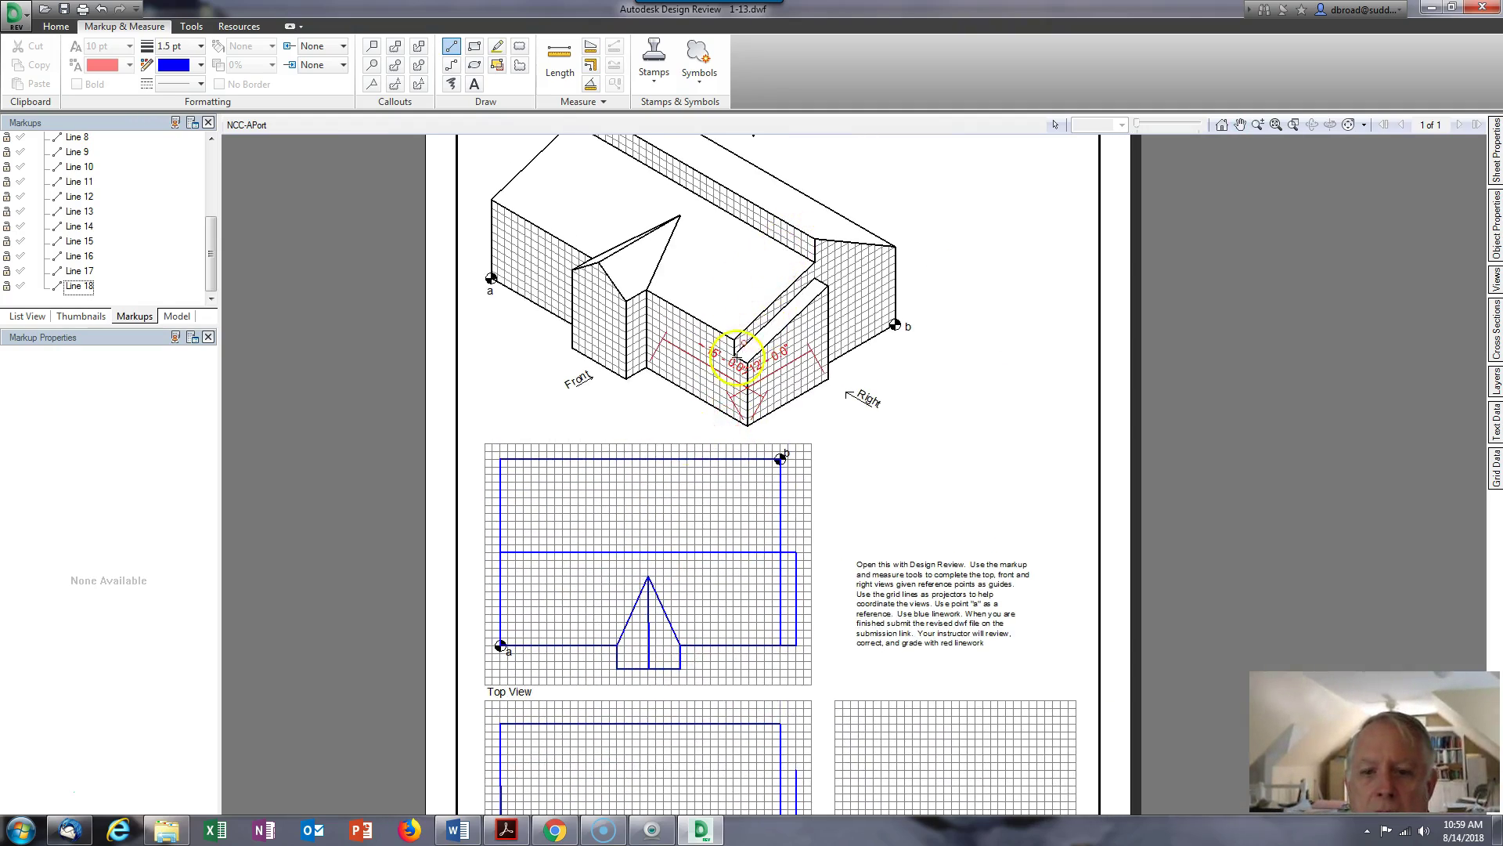
pyautogui.scroll(3, 715, 460)
pyautogui.click(465, 529)
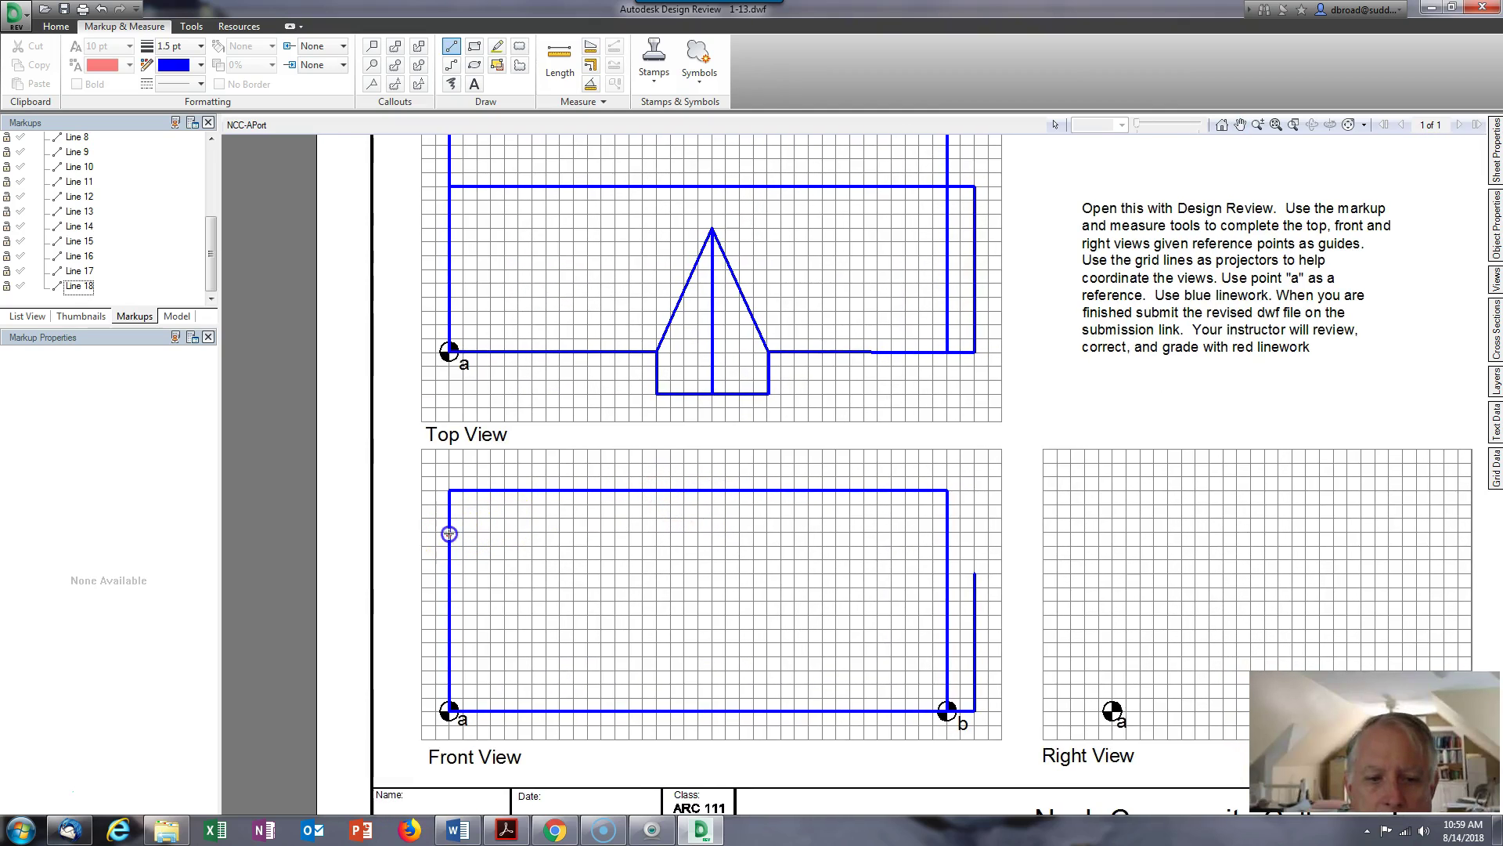
pyautogui.press('Escape')
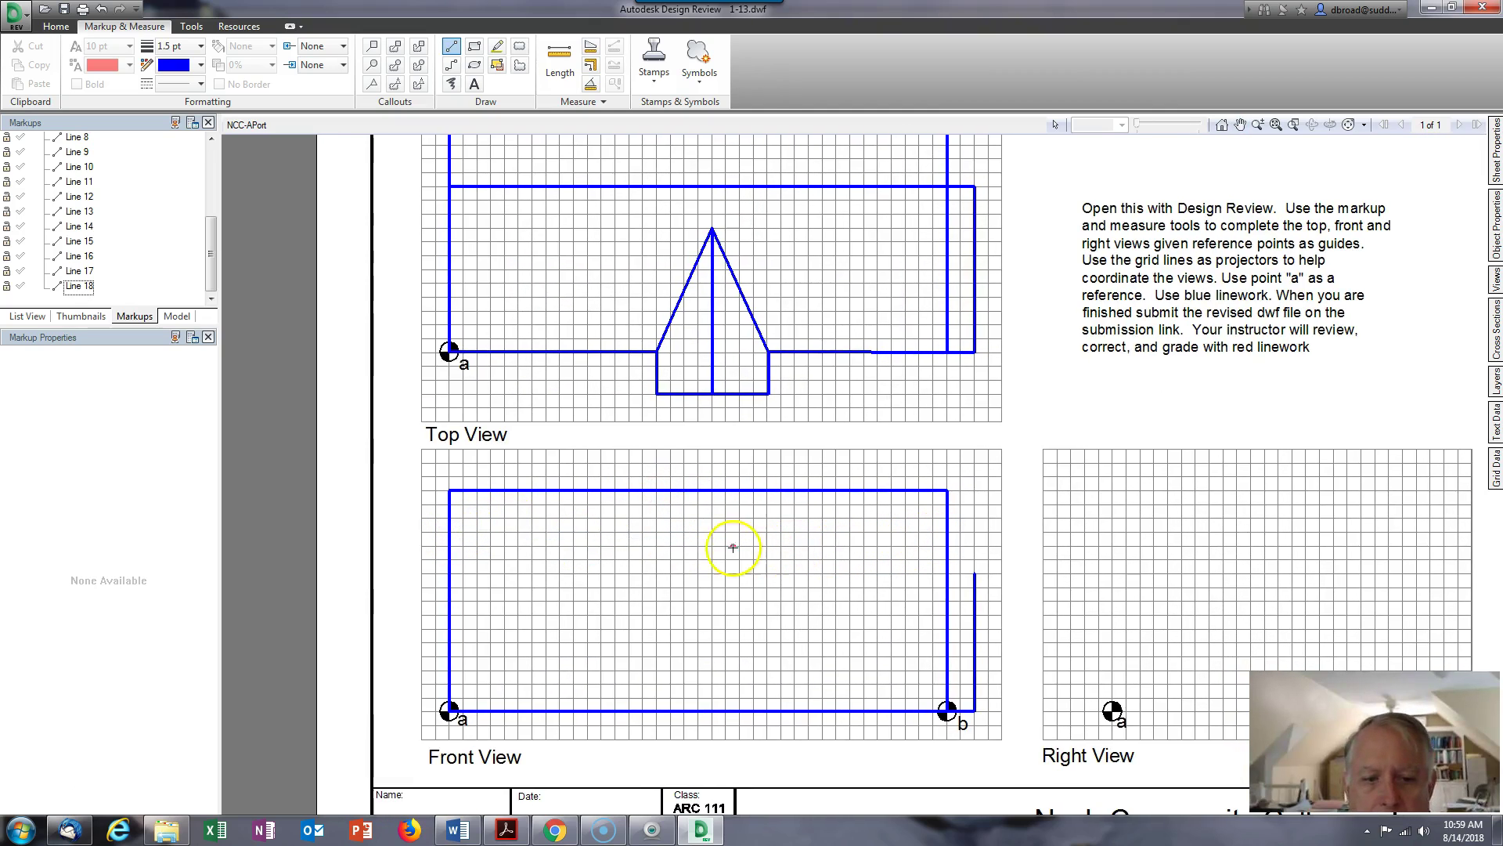
pyautogui.click(452, 532)
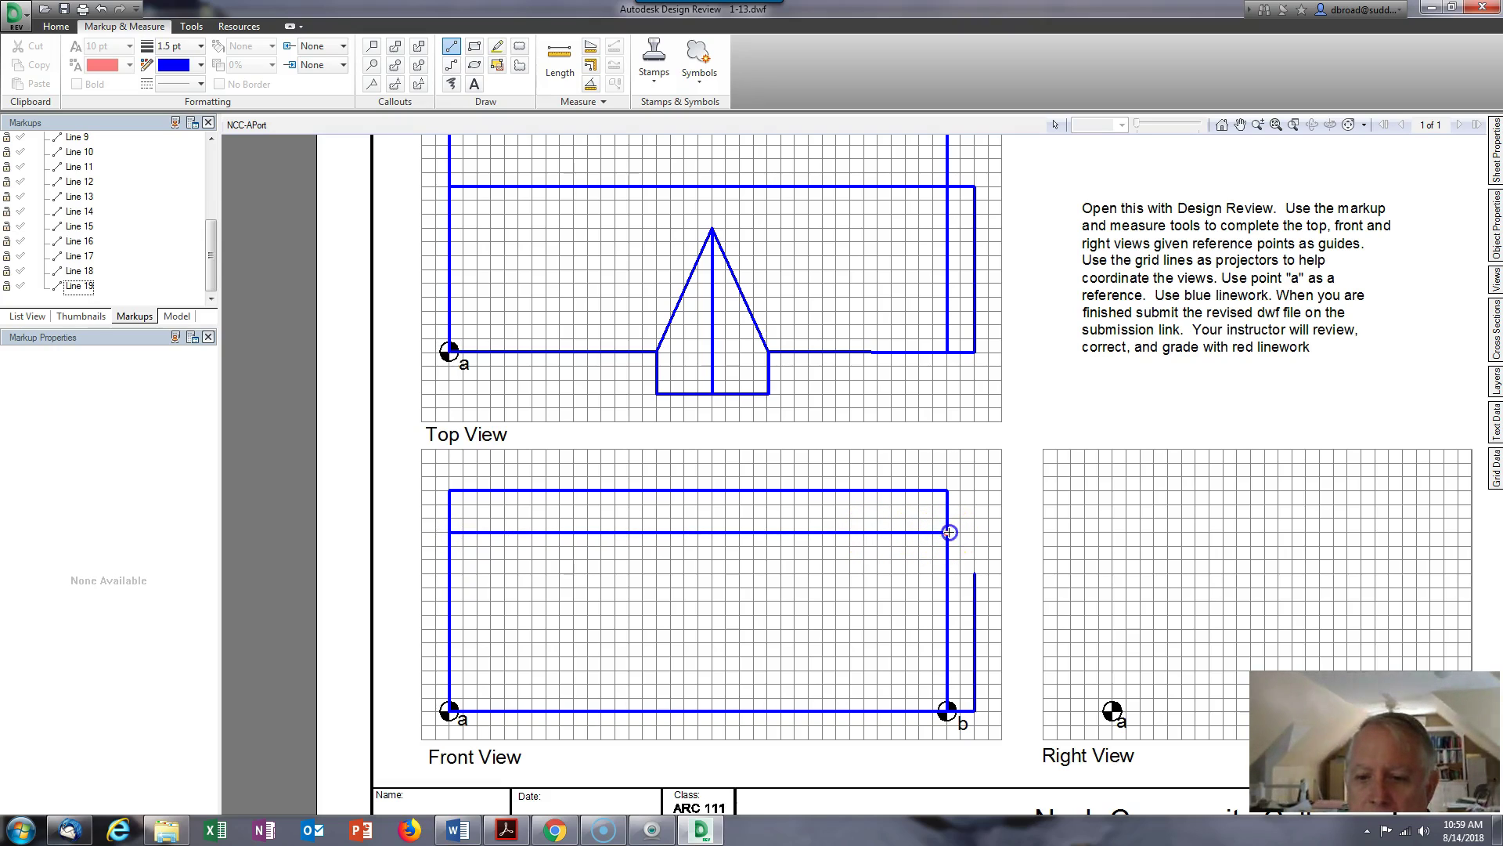
pyautogui.click(949, 533)
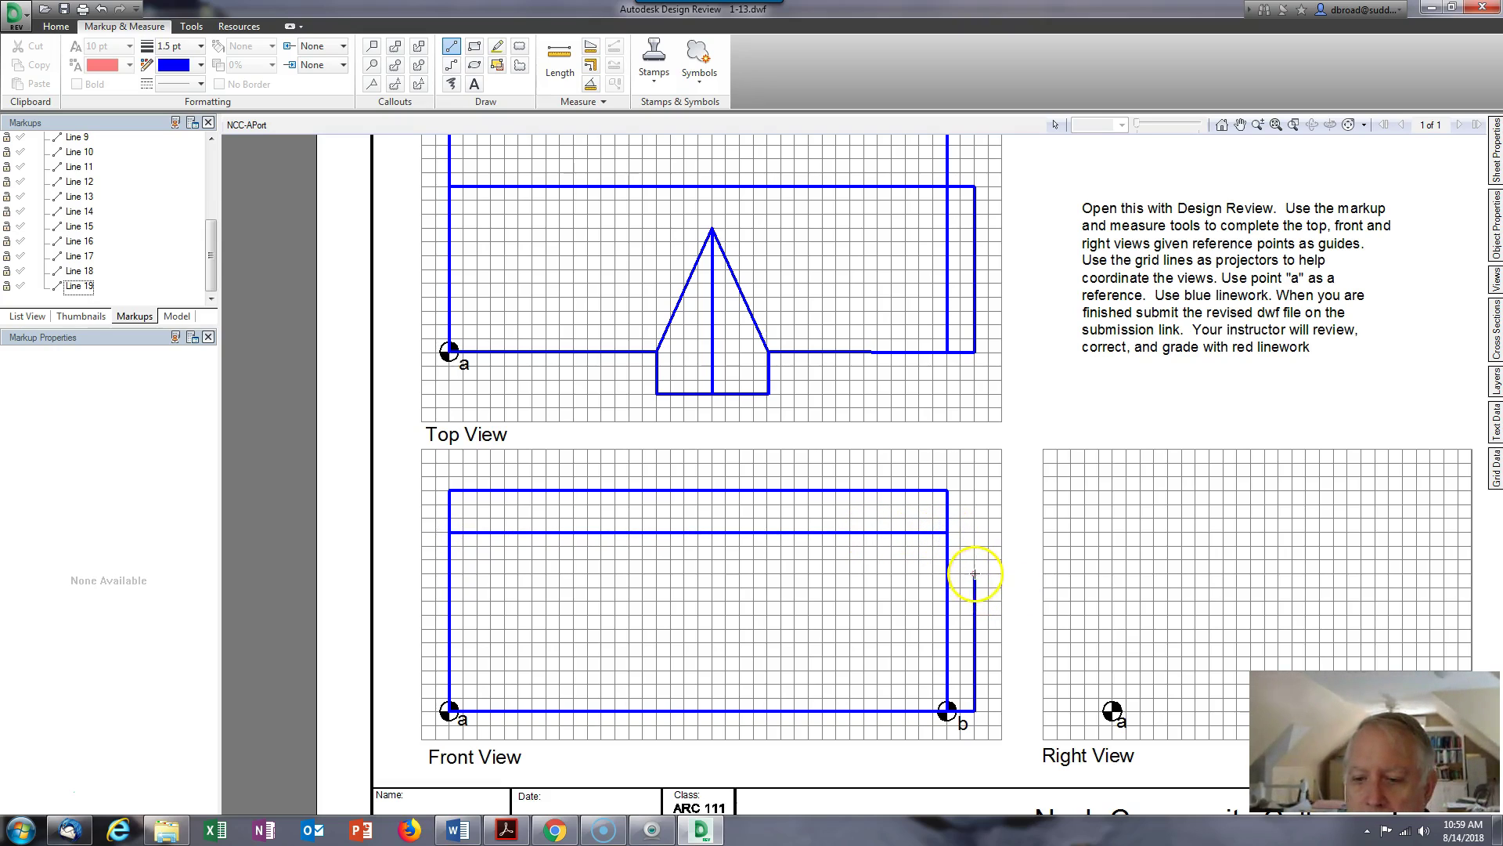
# - Draw the top edge of the front view's right extension 11 grid squares above the base and extend its outer vertical up to it
pyautogui.click(976, 559)
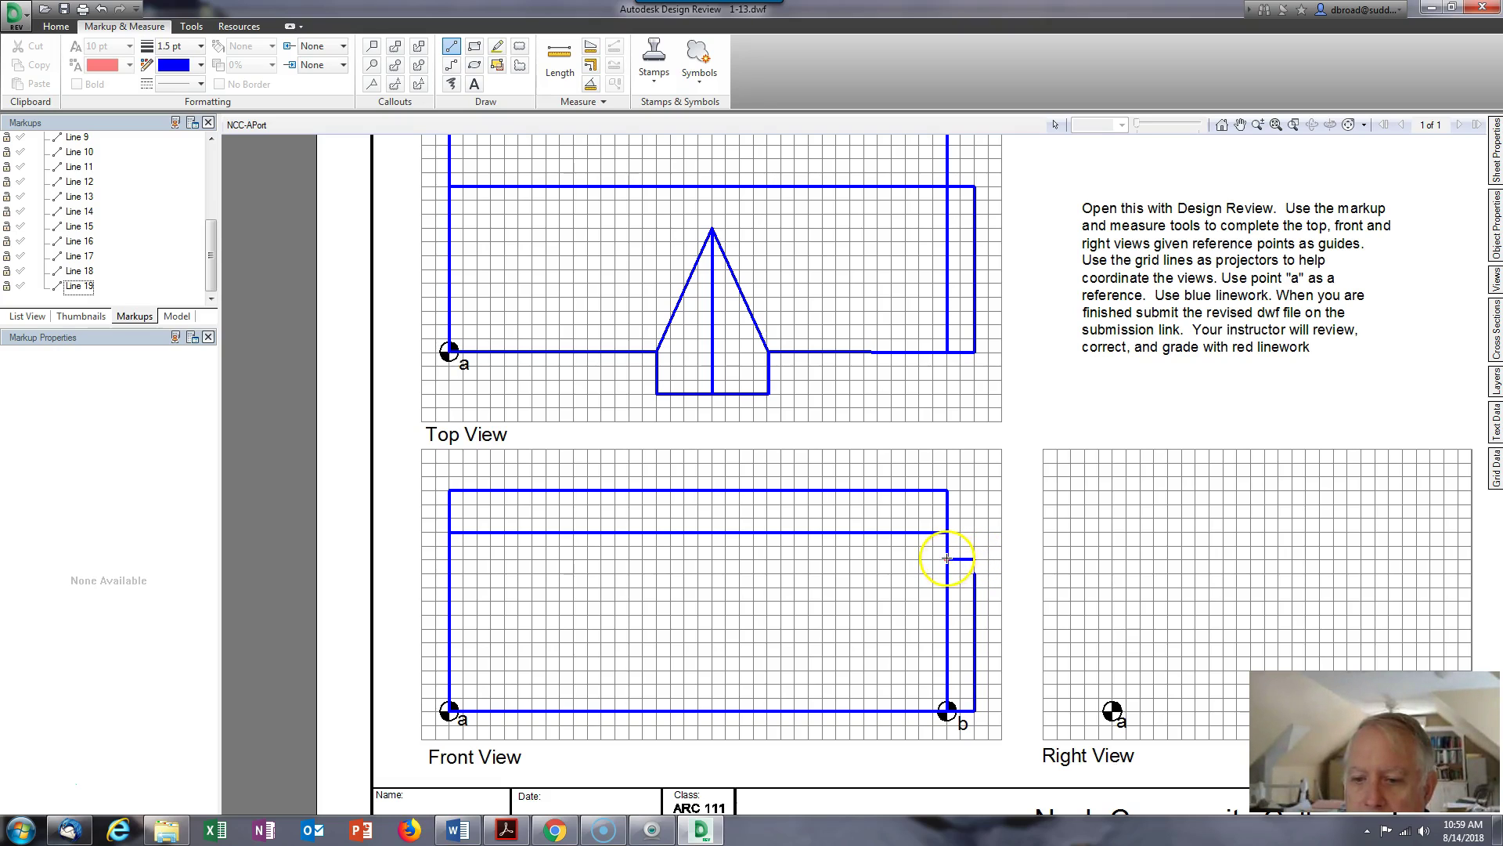
pyautogui.press('Escape')
pyautogui.click(974, 587)
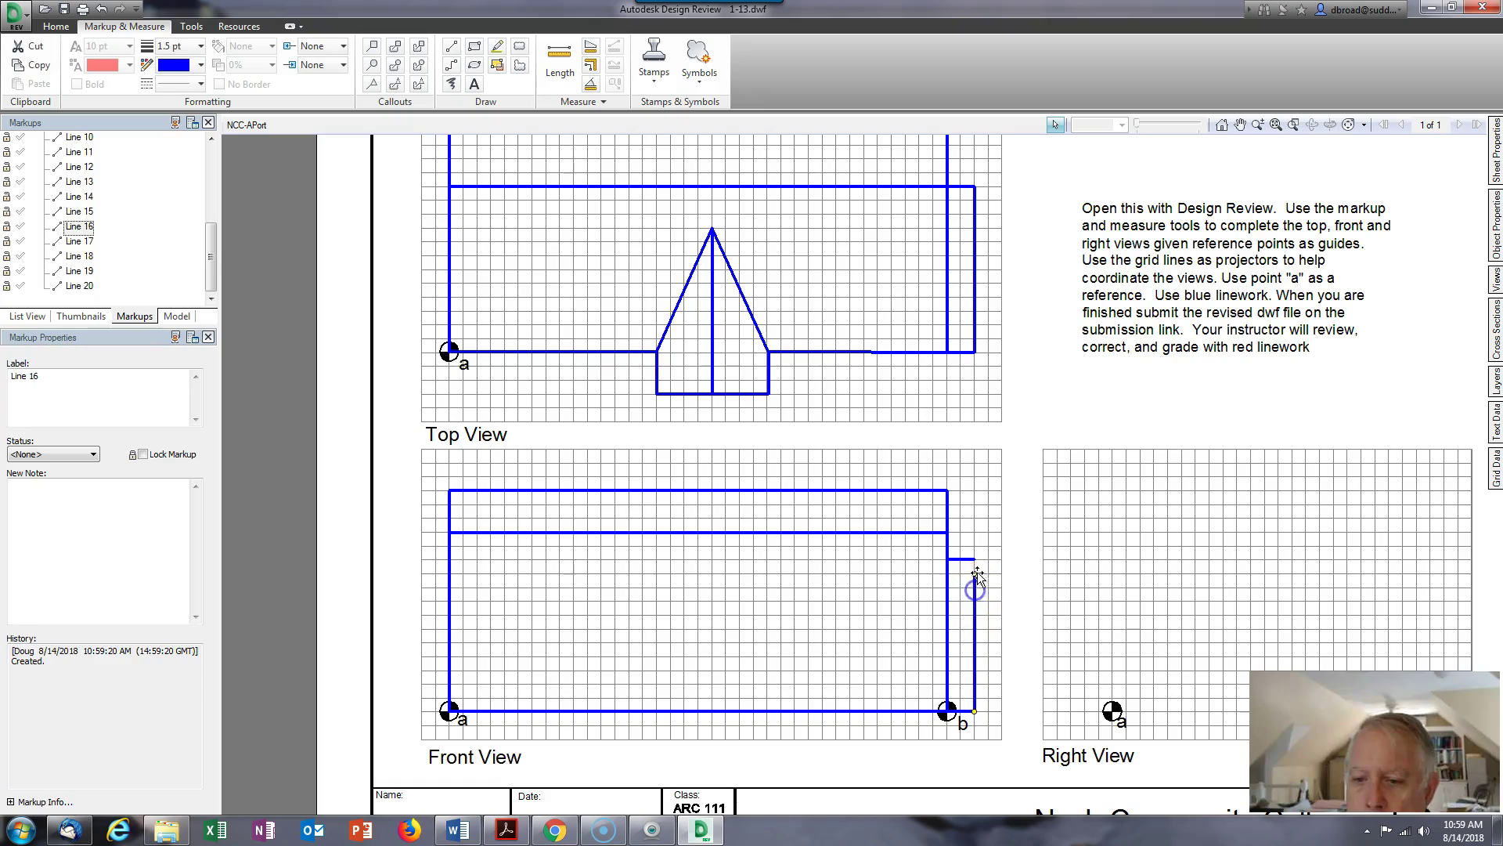
pyautogui.moveTo(975, 573); pyautogui.dragTo(975, 559)
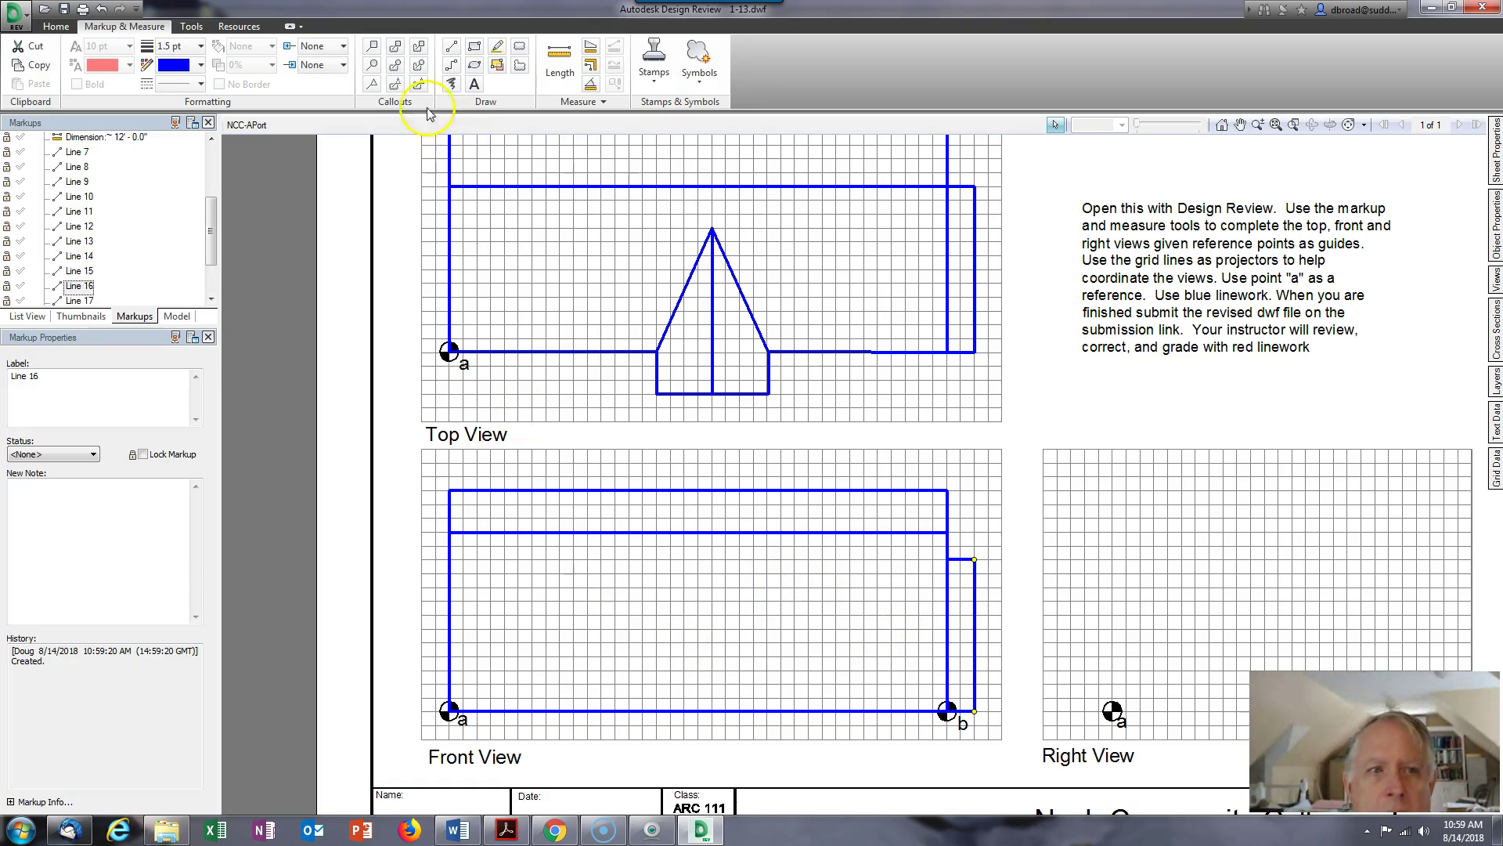
# - Dimension the height of the wall corner above point a in the isometric view
pyautogui.scroll(-2, 811, 250)
pyautogui.moveTo(797, 238); pyautogui.dragTo(781, 573, button='middle')
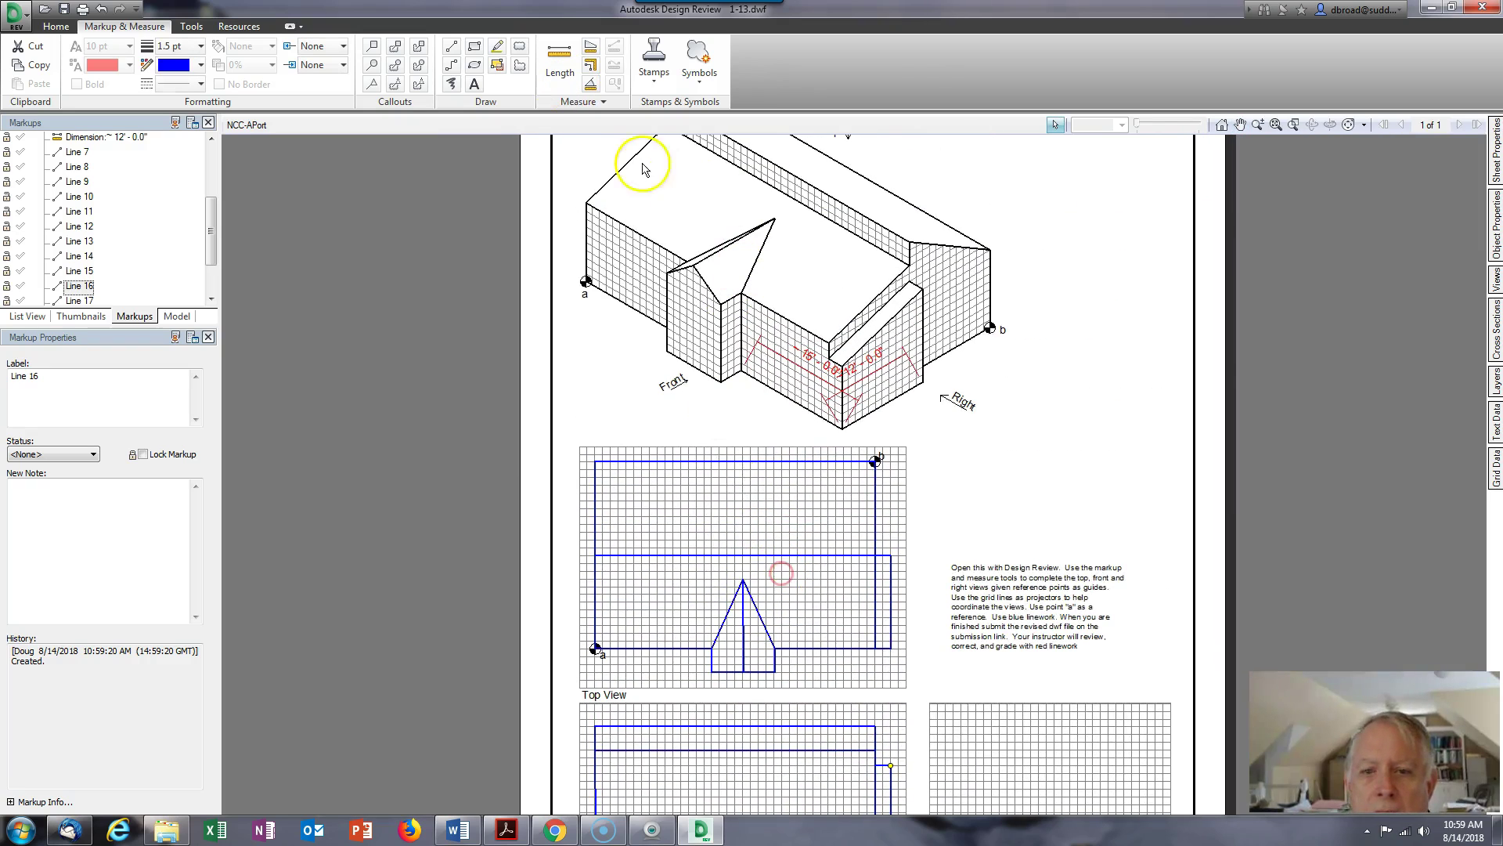
pyautogui.click(557, 59)
pyautogui.click(587, 202)
pyautogui.scroll(-2, 624, 299)
pyautogui.click(654, 533)
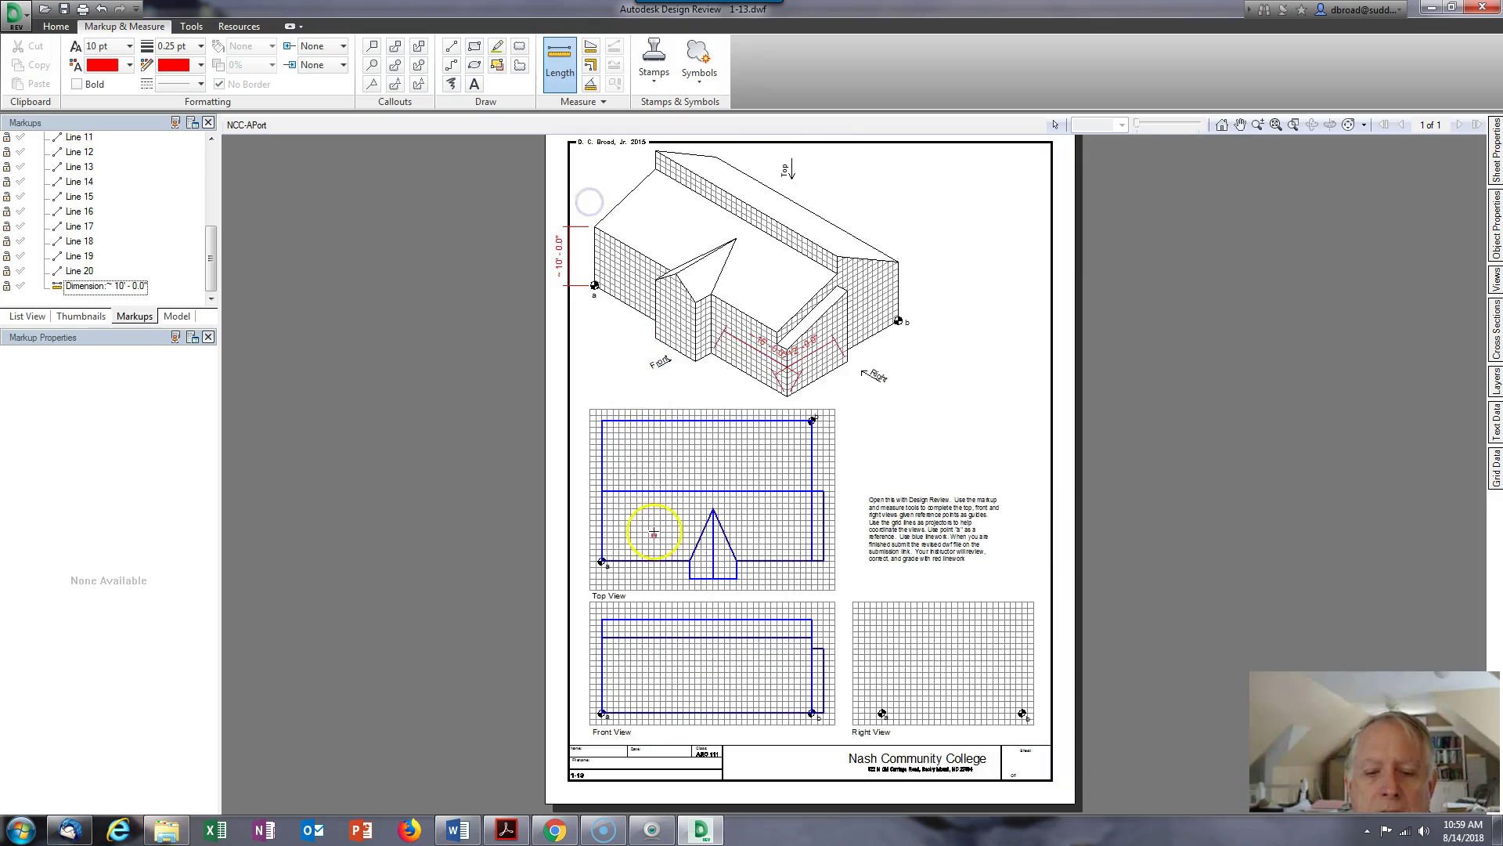
# - Draw a horizontal eave line across the front view about 8 grid squares above the base, from the left vertical to b's vertical
pyautogui.scroll(3, 653, 533)
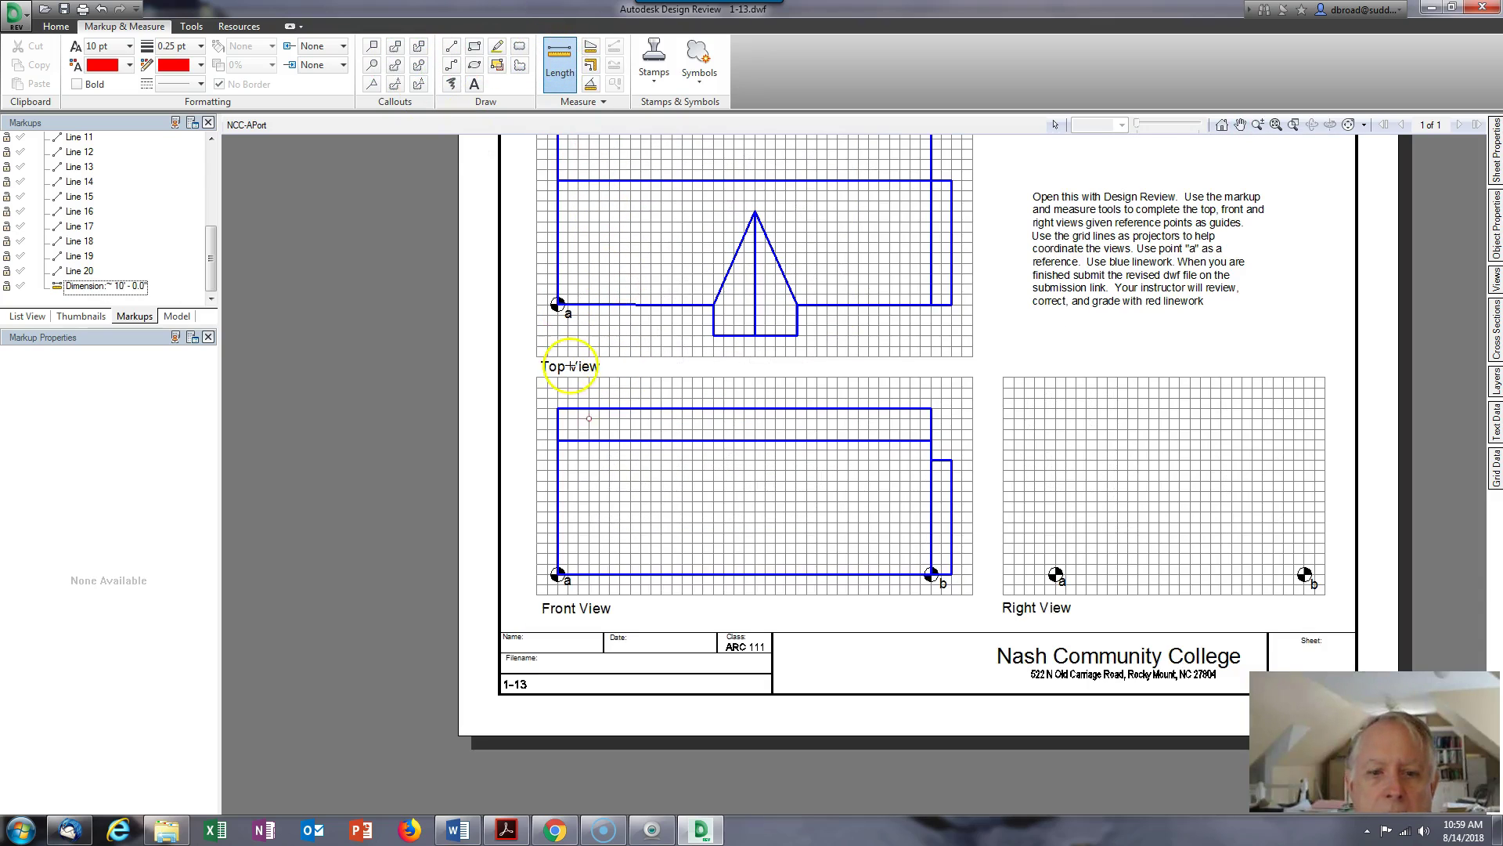
pyautogui.click(451, 47)
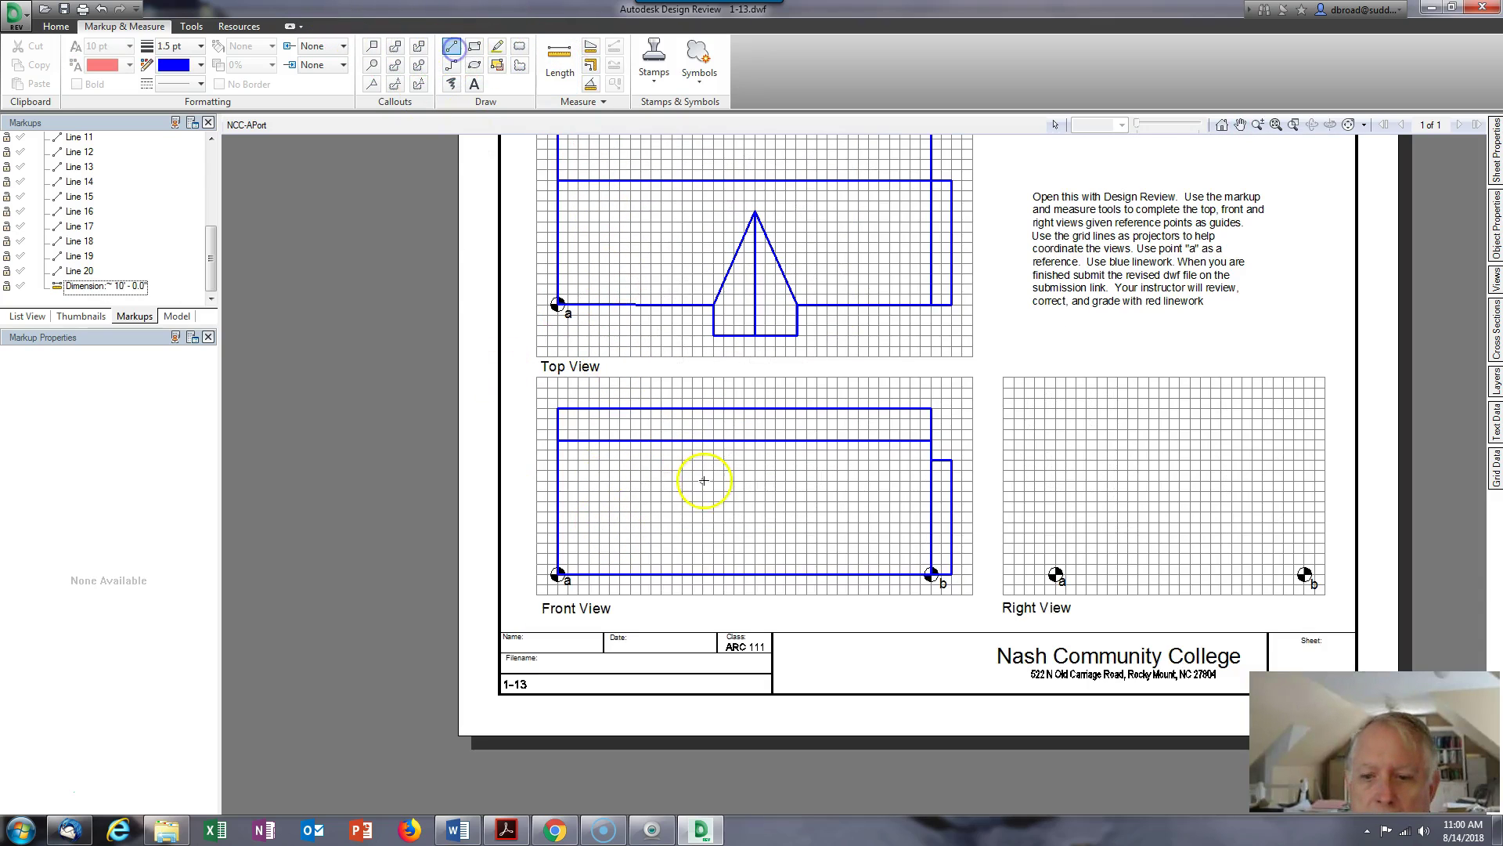
pyautogui.click(558, 490)
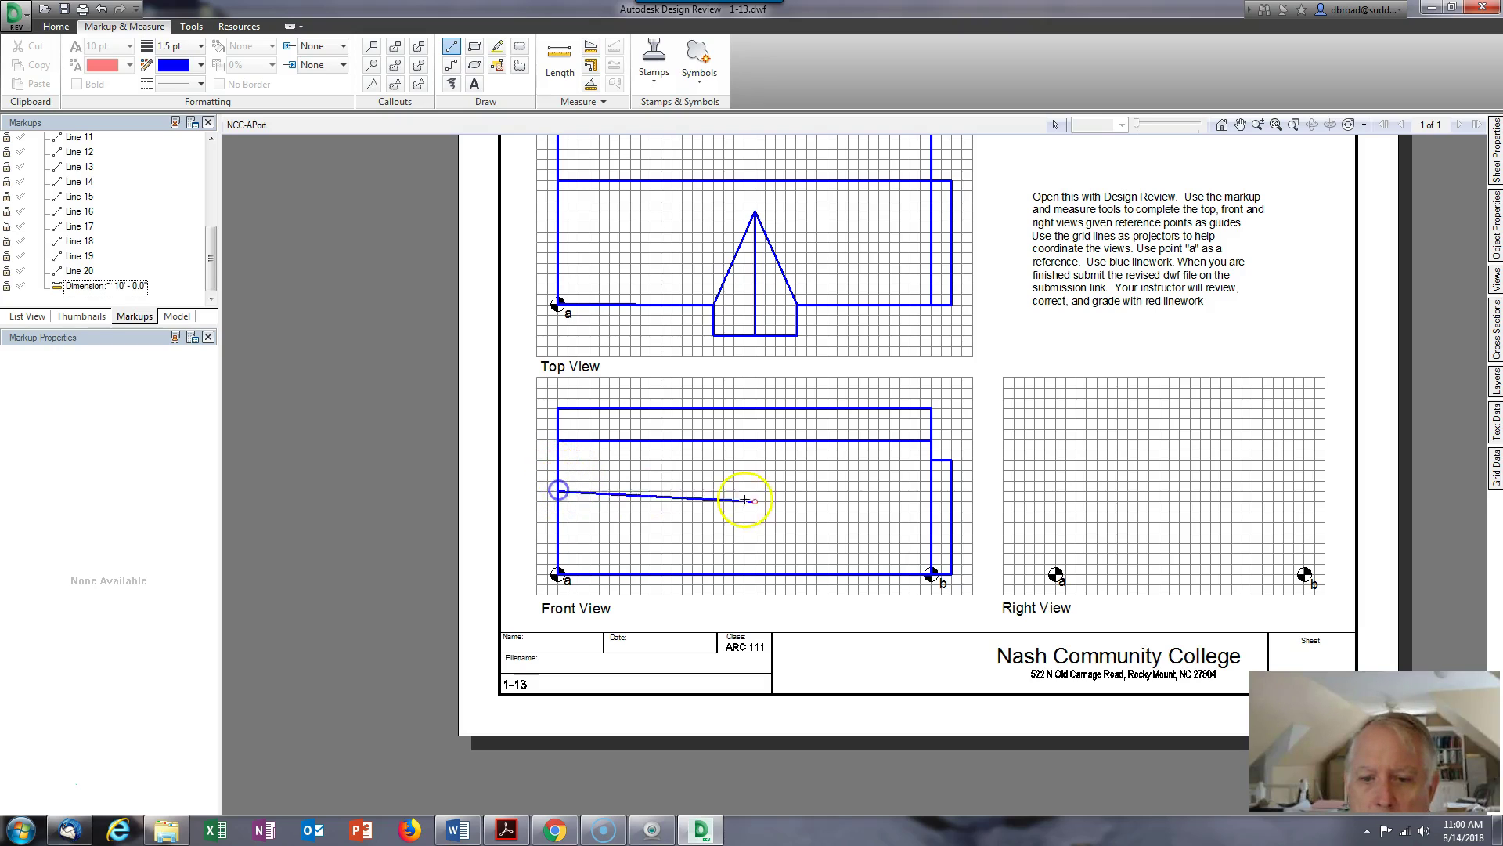
pyautogui.click(931, 491)
# - Dimension about 10' up from point a in the front view and move the eave line up to that height
pyautogui.click(559, 55)
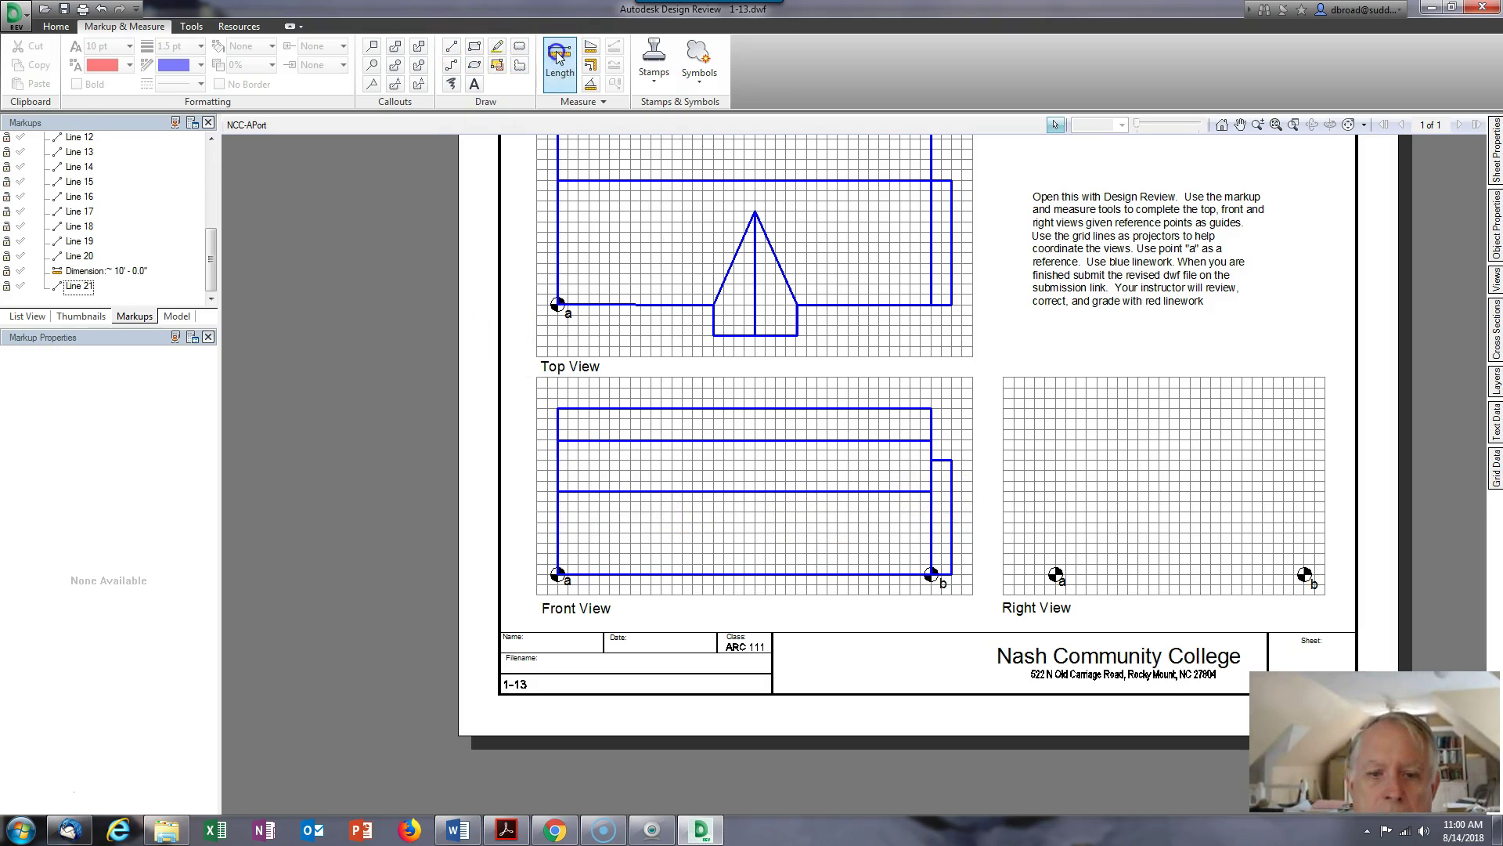
pyautogui.click(558, 573)
pyautogui.click(552, 501)
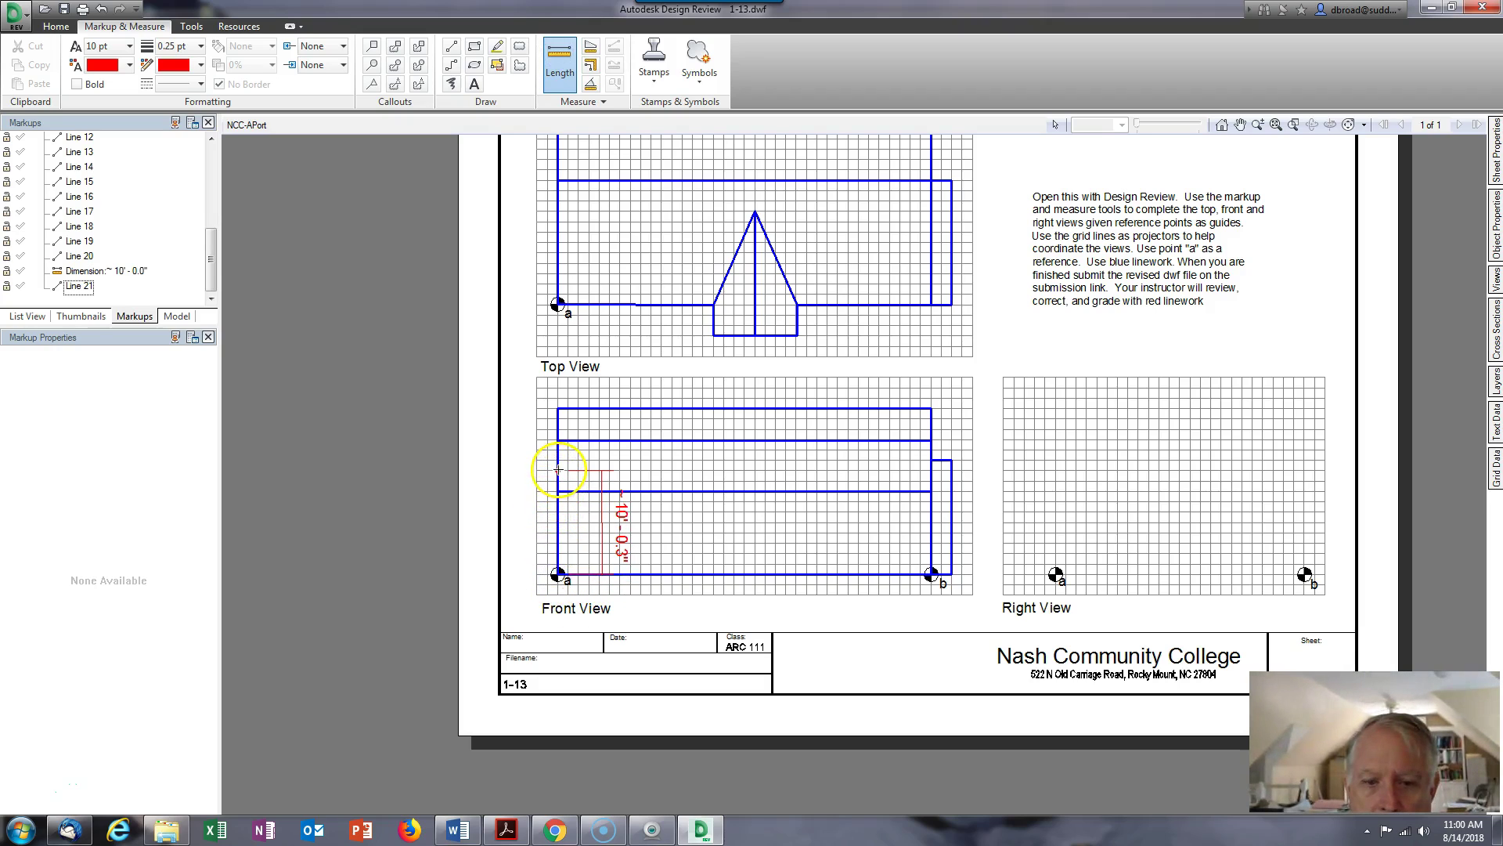
pyautogui.click(558, 469)
pyautogui.scroll(1, 568, 482)
pyautogui.click(652, 491)
pyautogui.moveTo(669, 494); pyautogui.dragTo(669, 463)
# - Measure the height of the tall rear section's peak on the right side of the isometric view
pyautogui.moveTo(936, 467); pyautogui.dragTo(812, 464, button='middle')
pyautogui.scroll(1, 920, 429)
pyautogui.scroll(-3, 920, 429)
pyautogui.scroll(2, 738, 436)
pyautogui.scroll(-1, 761, 193)
pyautogui.moveTo(765, 189); pyautogui.dragTo(777, 678, button='middle')
pyautogui.moveTo(993, 340); pyautogui.dragTo(894, 388, button='middle')
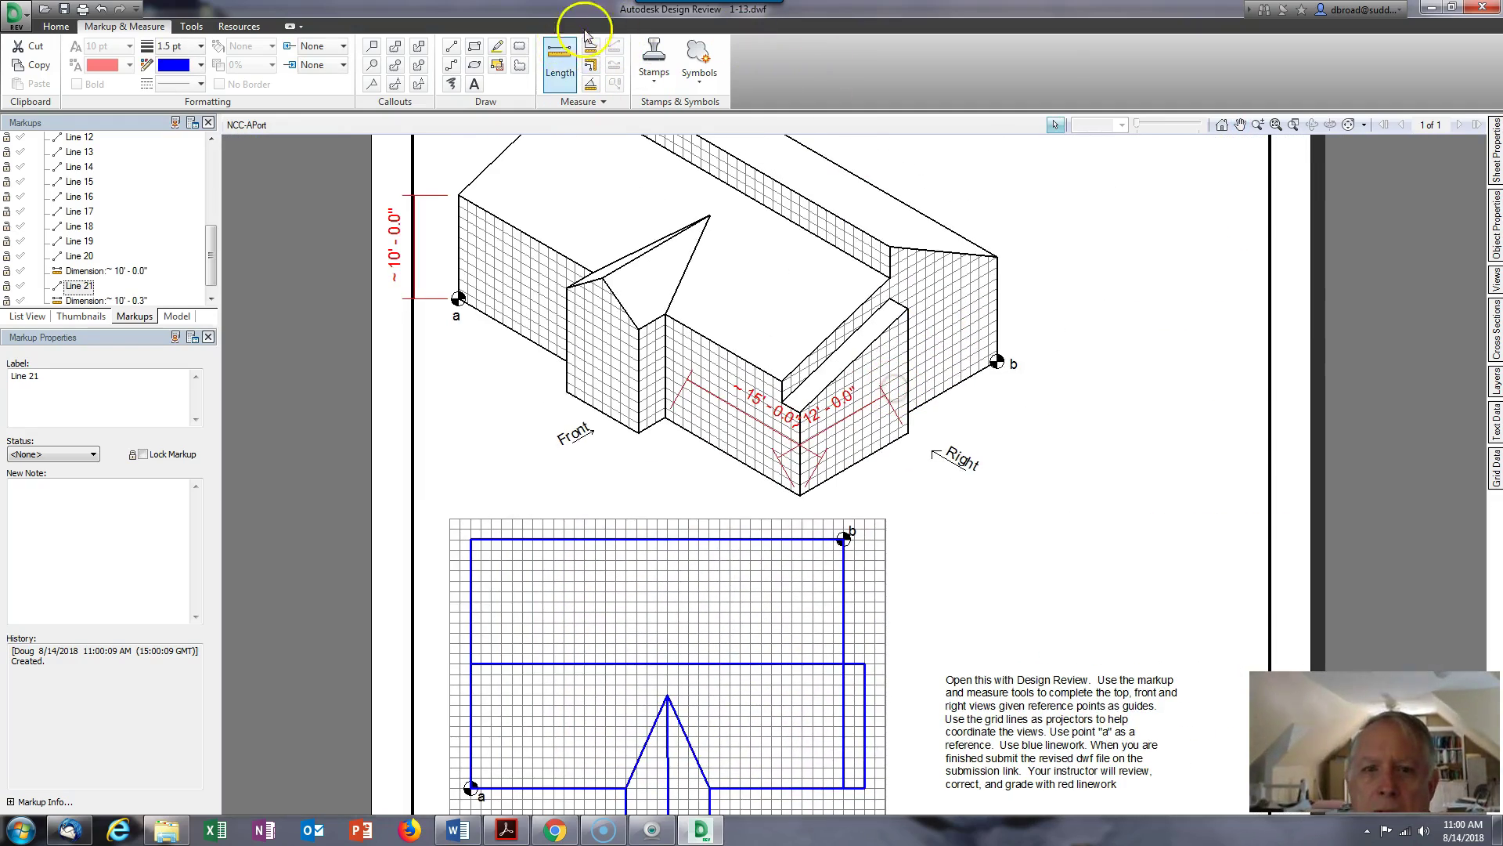
pyautogui.click(568, 55)
pyautogui.click(886, 245)
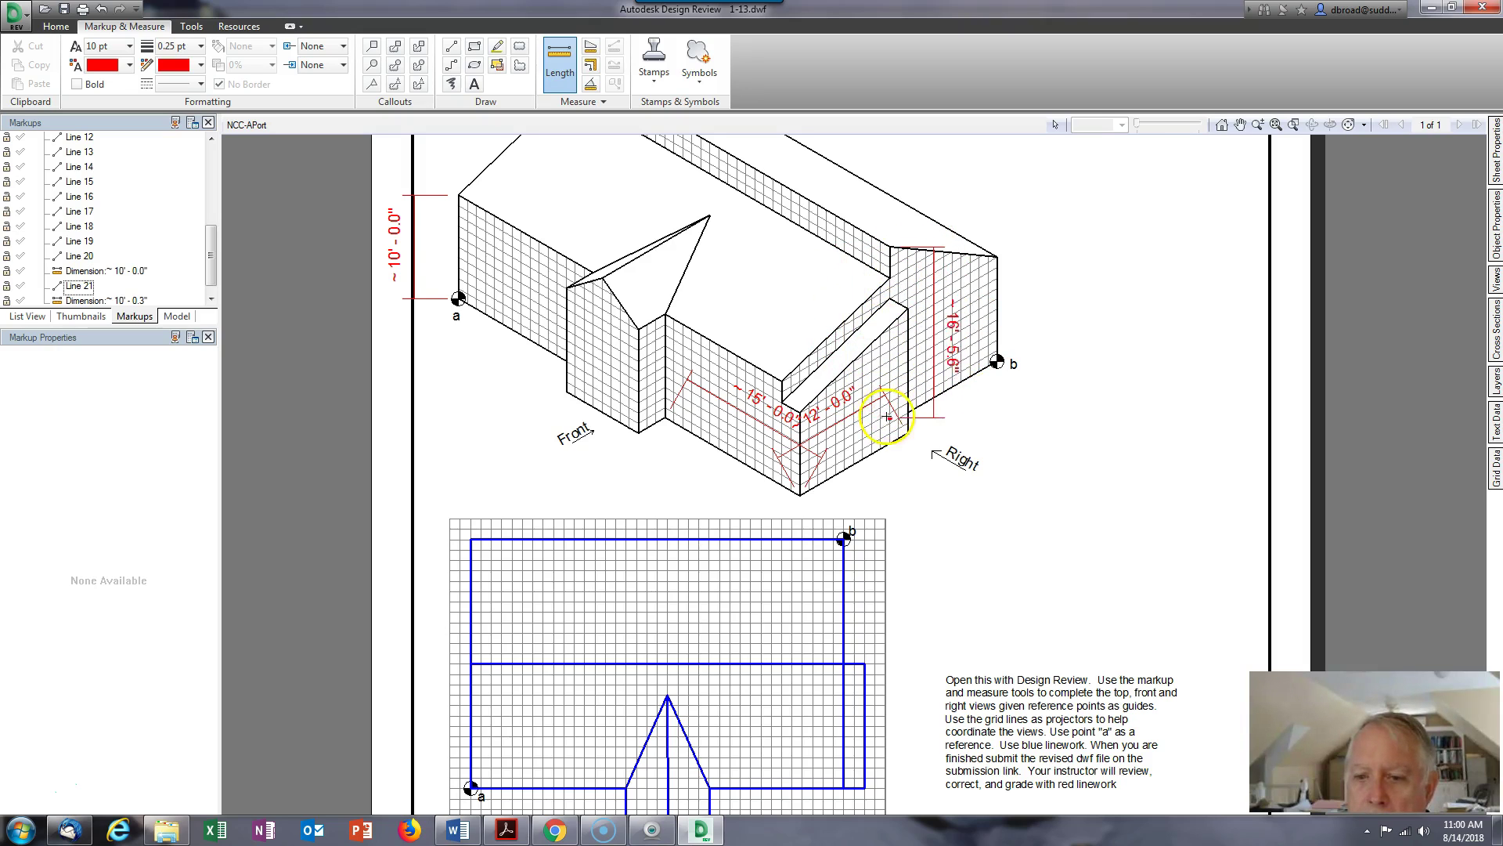
# - Measure the front view's overall height from point a up to its top edge
pyautogui.scroll(-3, 880, 413)
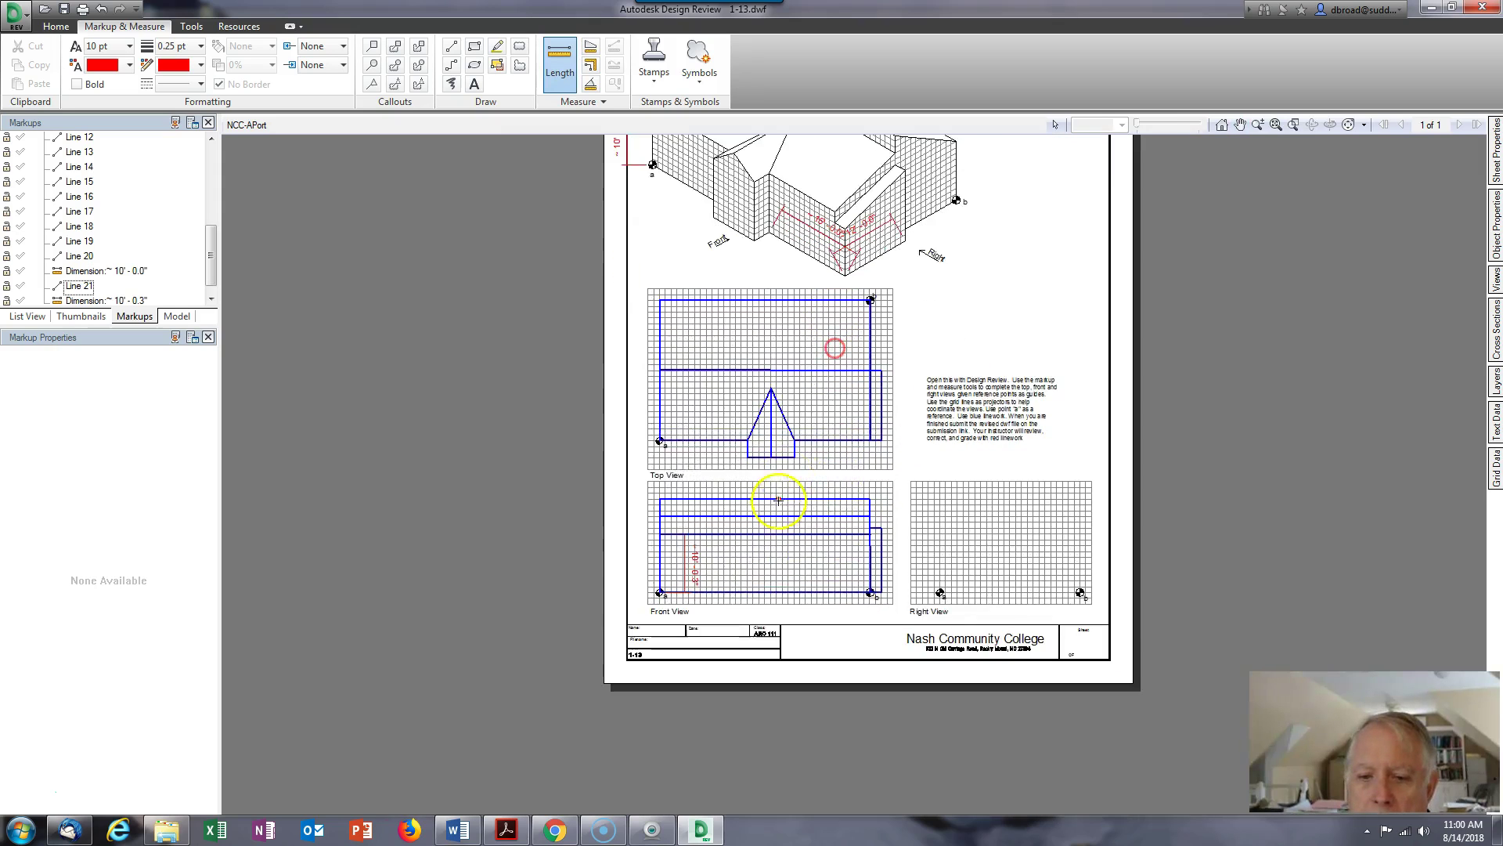
pyautogui.scroll(2, 778, 500)
pyautogui.click(555, 56)
pyautogui.click(571, 646)
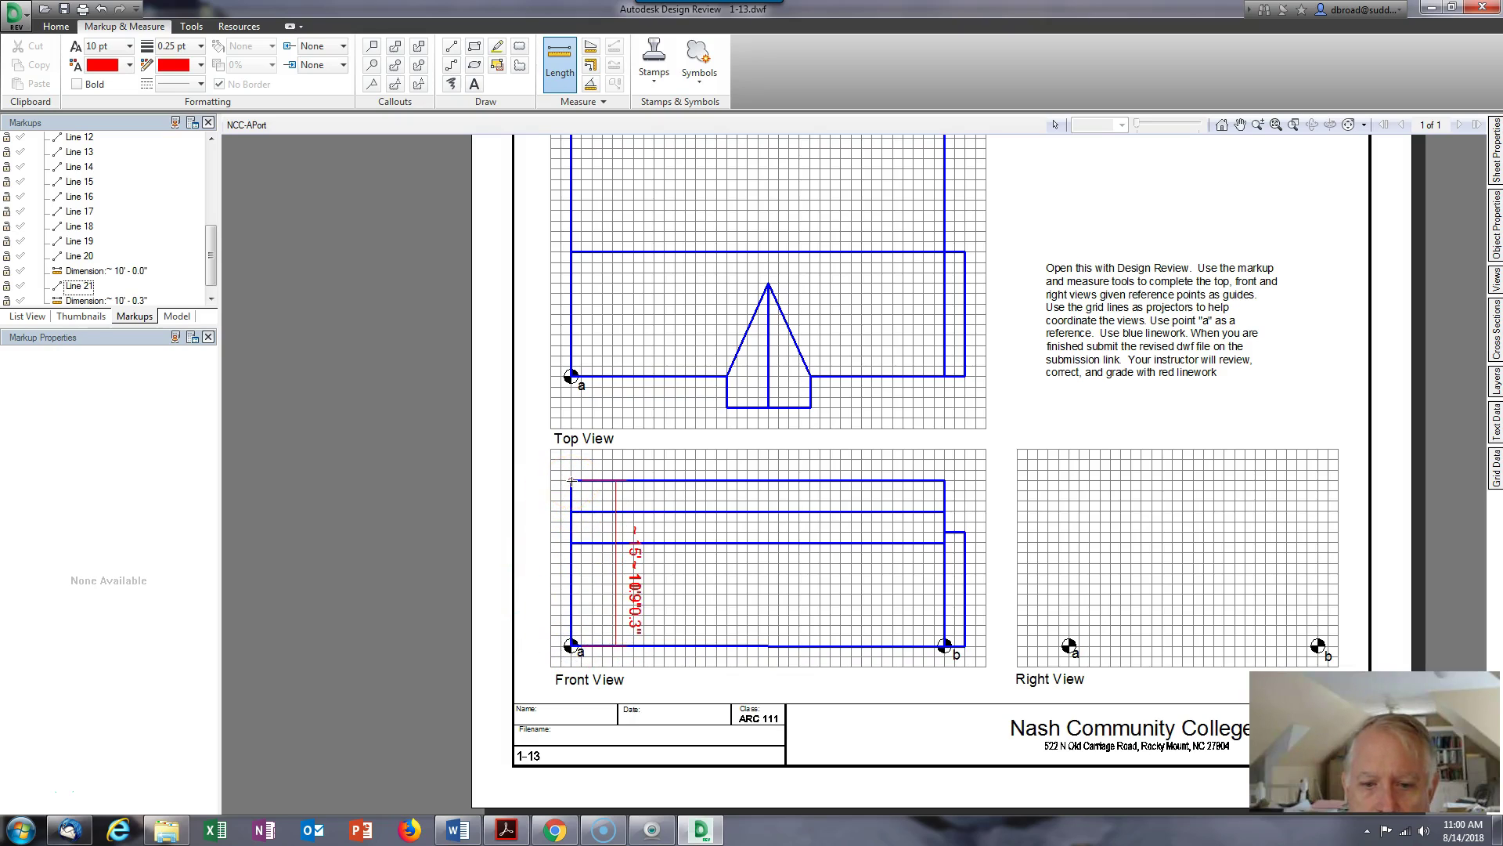
pyautogui.press('Escape')
# - Move the front view's top edge and the horizontal line below it up one grid square each
pyautogui.scroll(2, 618, 483)
pyautogui.click(622, 482)
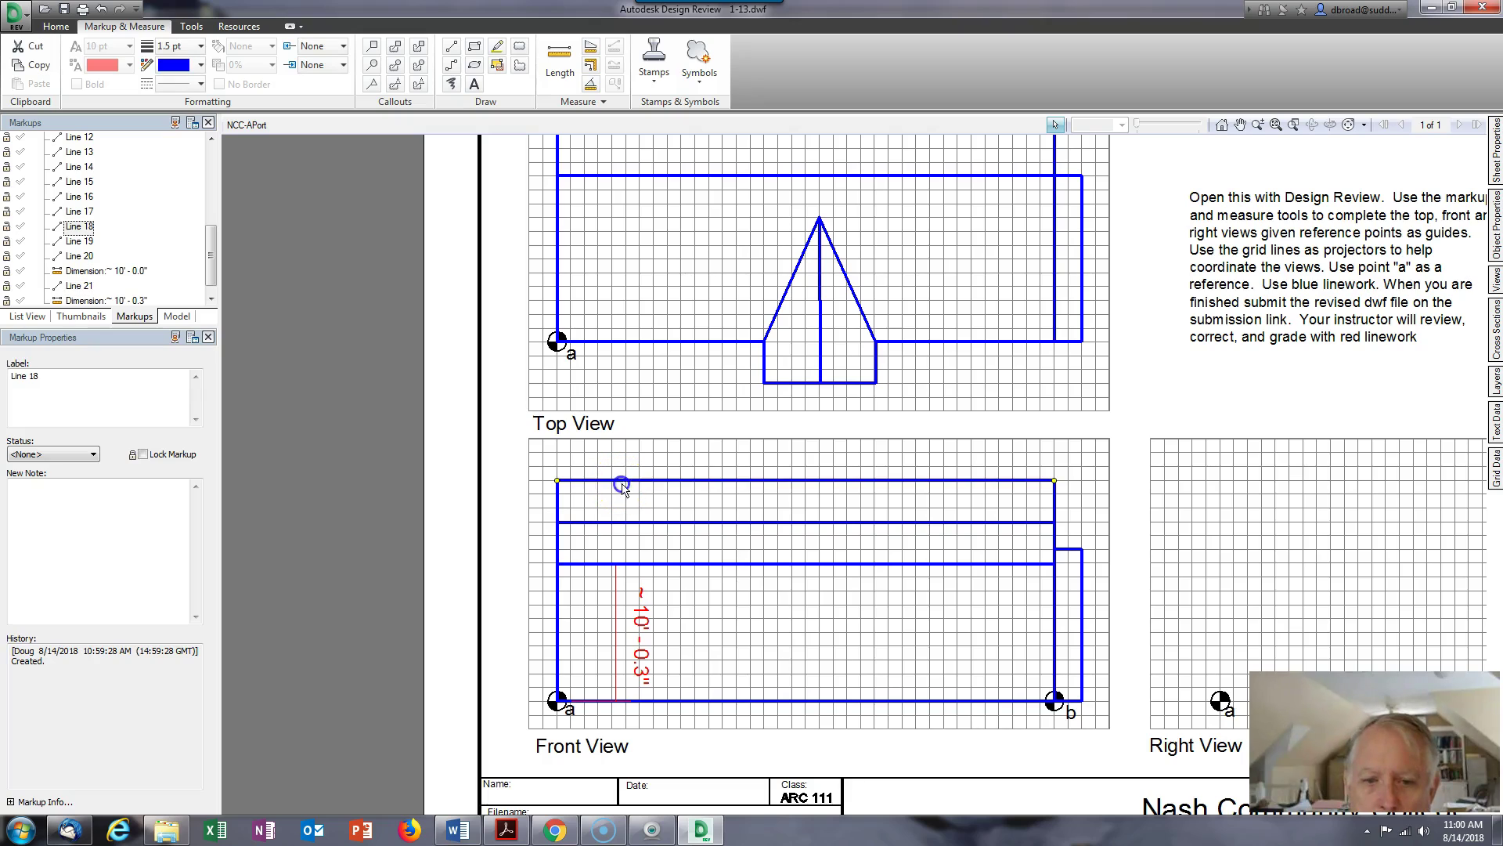
pyautogui.moveTo(706, 479); pyautogui.dragTo(707, 471)
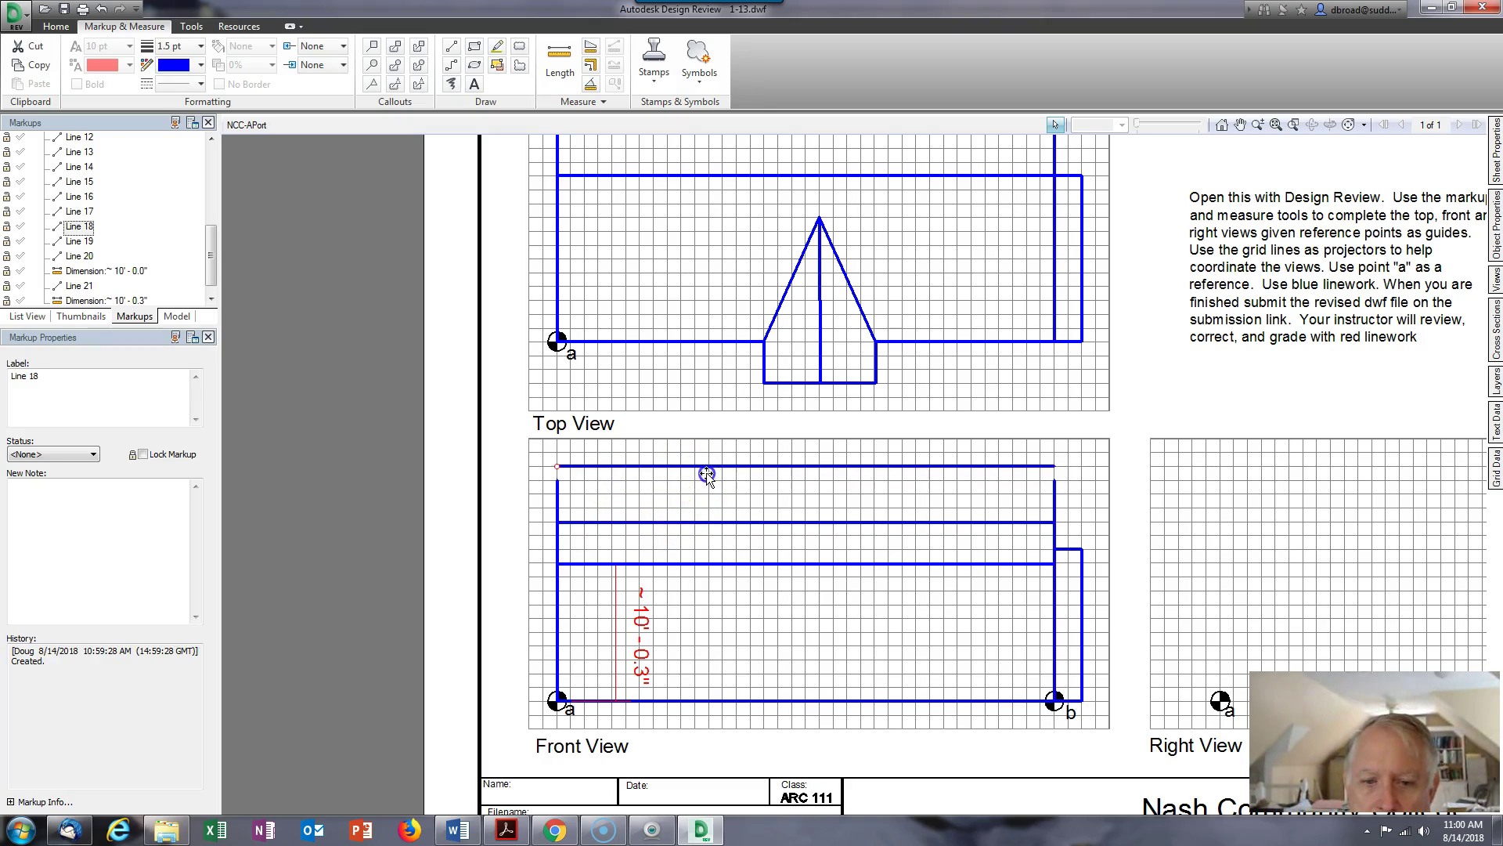
pyautogui.click(707, 522)
pyautogui.moveTo(716, 523); pyautogui.dragTo(716, 510)
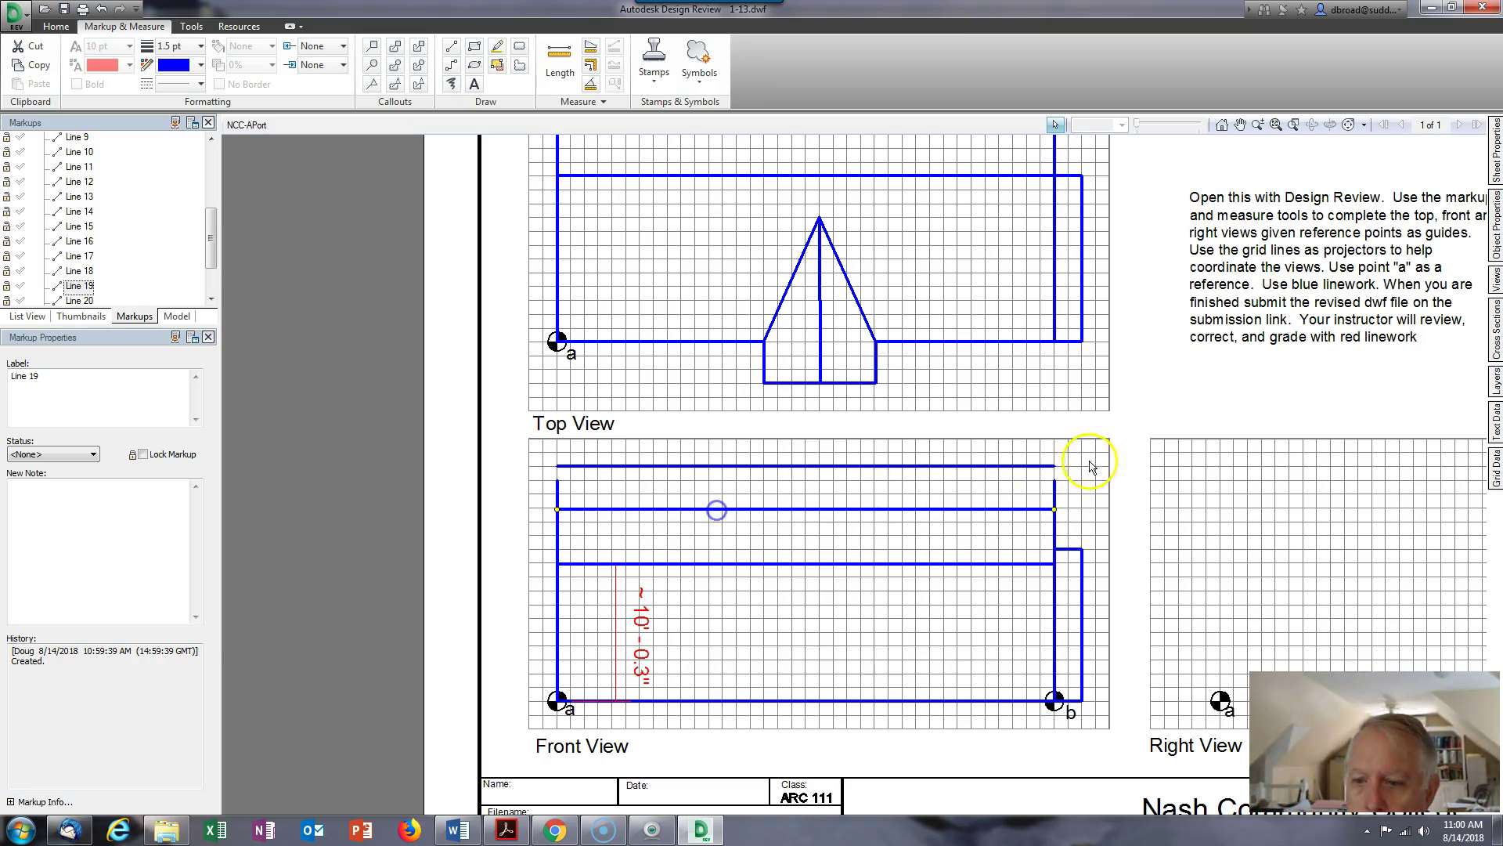
# - Extend the upper ends of b's vertical and the left vertical in the front view to the top edge
pyautogui.click(1056, 485)
pyautogui.moveTo(1056, 480); pyautogui.dragTo(1055, 466)
pyautogui.click(566, 495)
pyautogui.click(557, 486)
pyautogui.moveTo(556, 481); pyautogui.dragTo(557, 466)
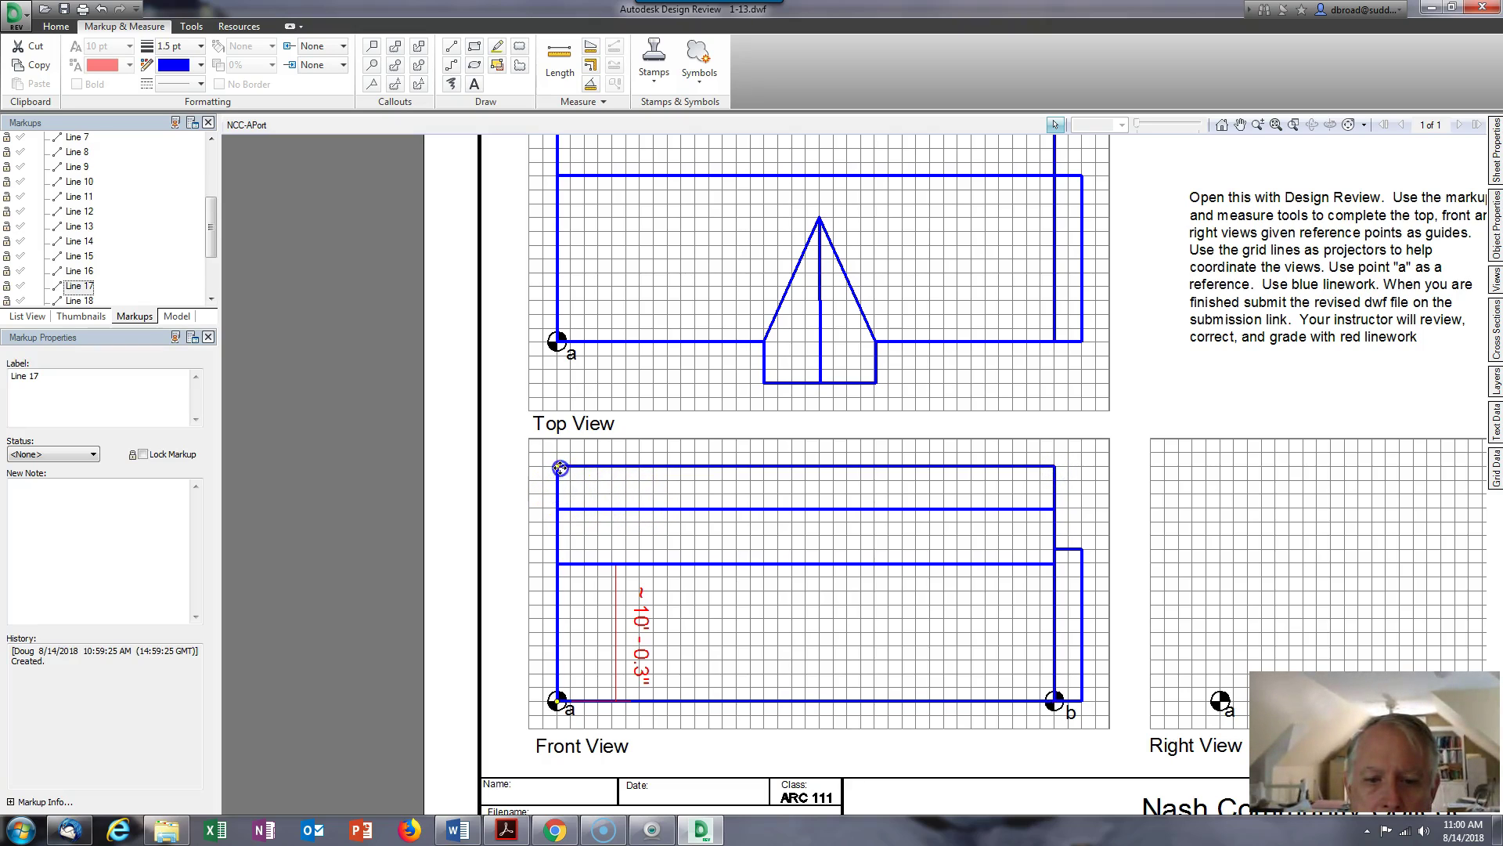
# - Draw the front wing's two verticals between eave line and base, aligned with the top view, and its gable peaking 3 grid squares above the eave
pyautogui.moveTo(922, 572); pyautogui.dragTo(882, 499, button='middle')
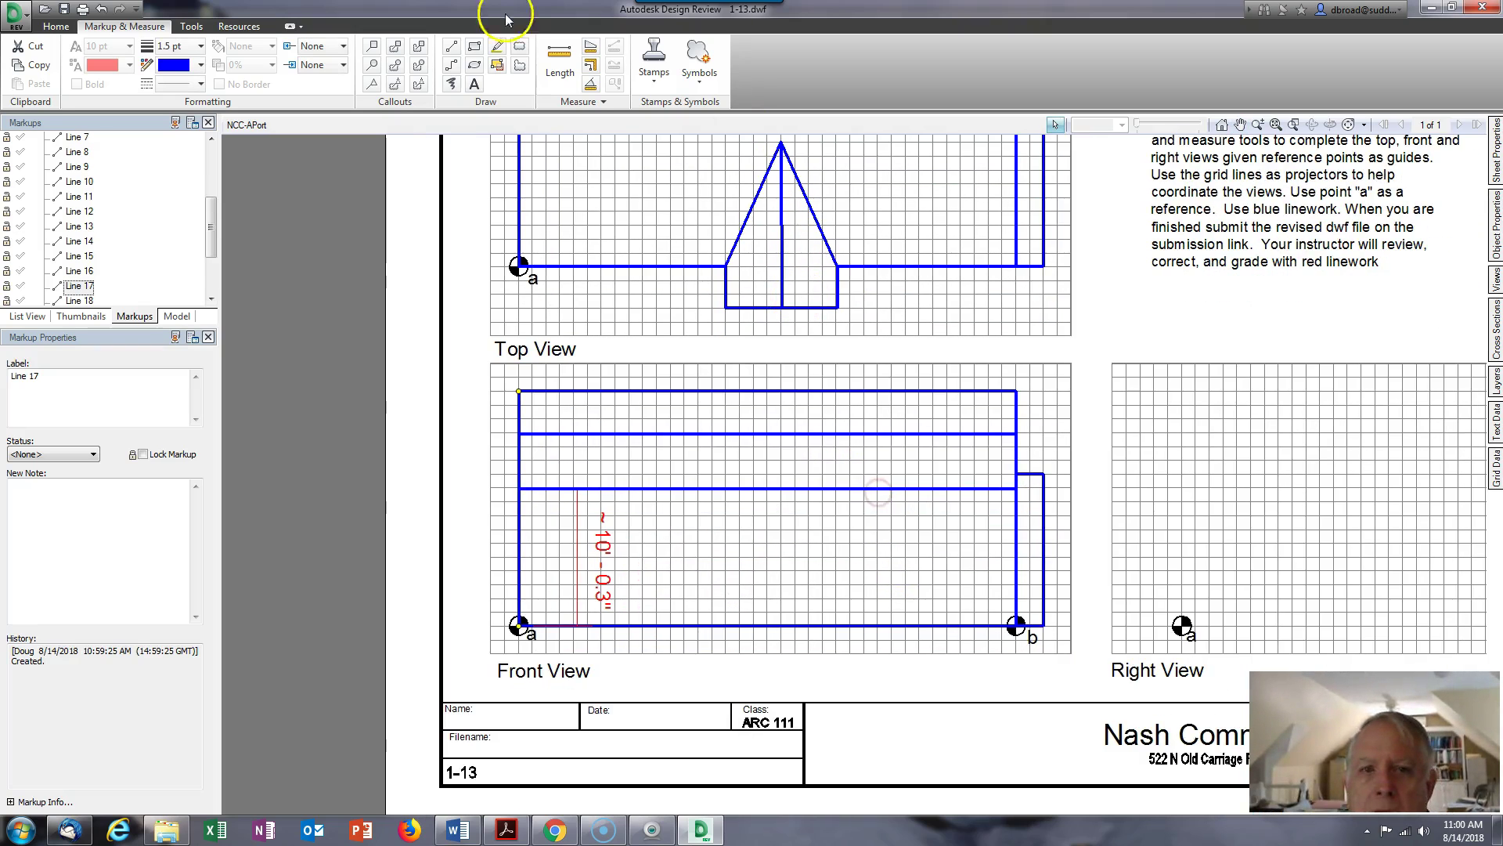
pyautogui.click(451, 46)
pyautogui.moveTo(836, 489); pyautogui.dragTo(836, 626)
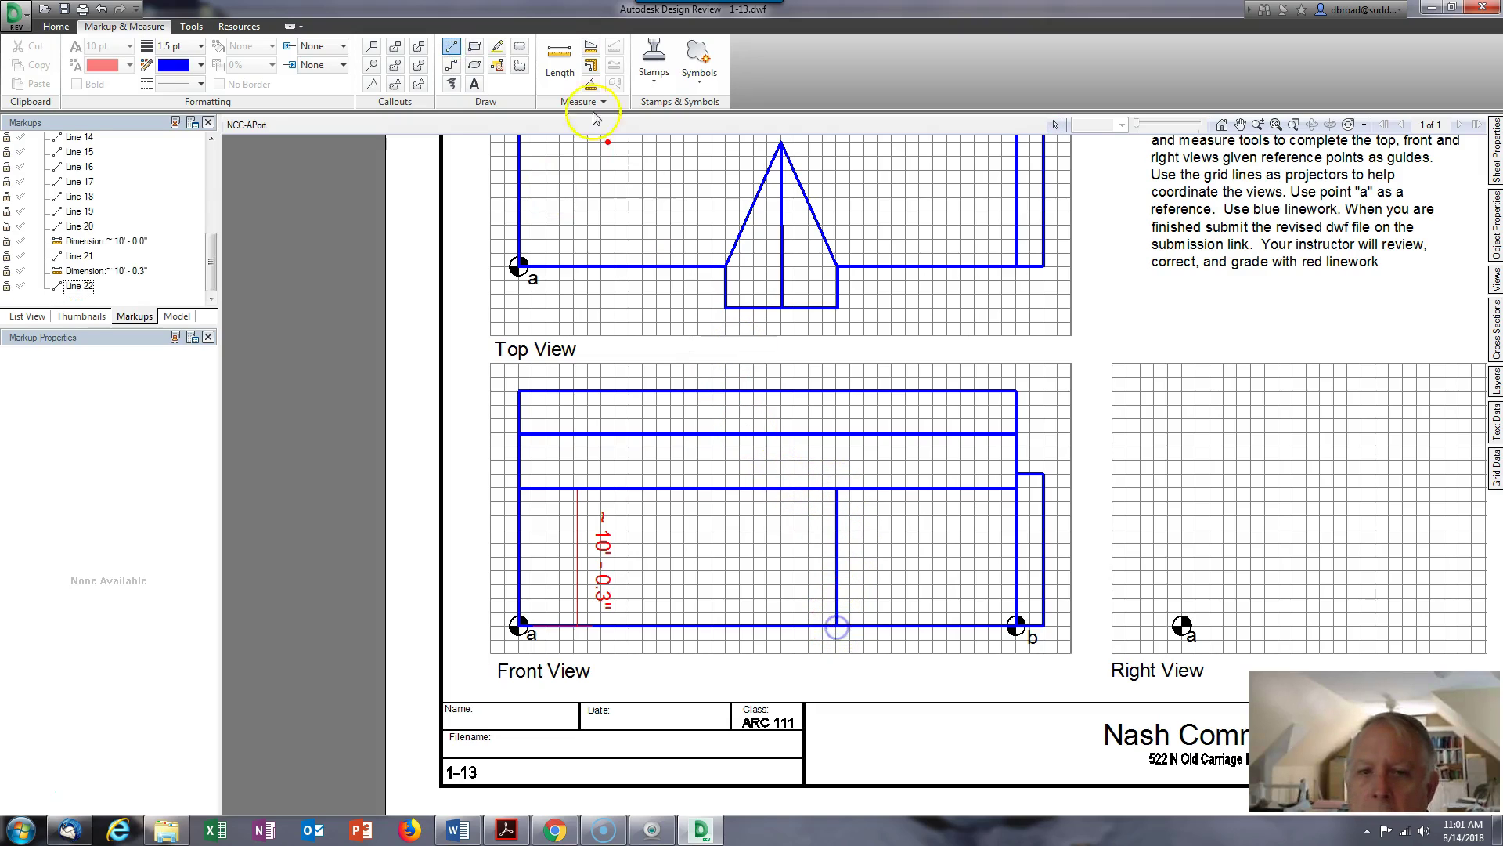
pyautogui.click(451, 46)
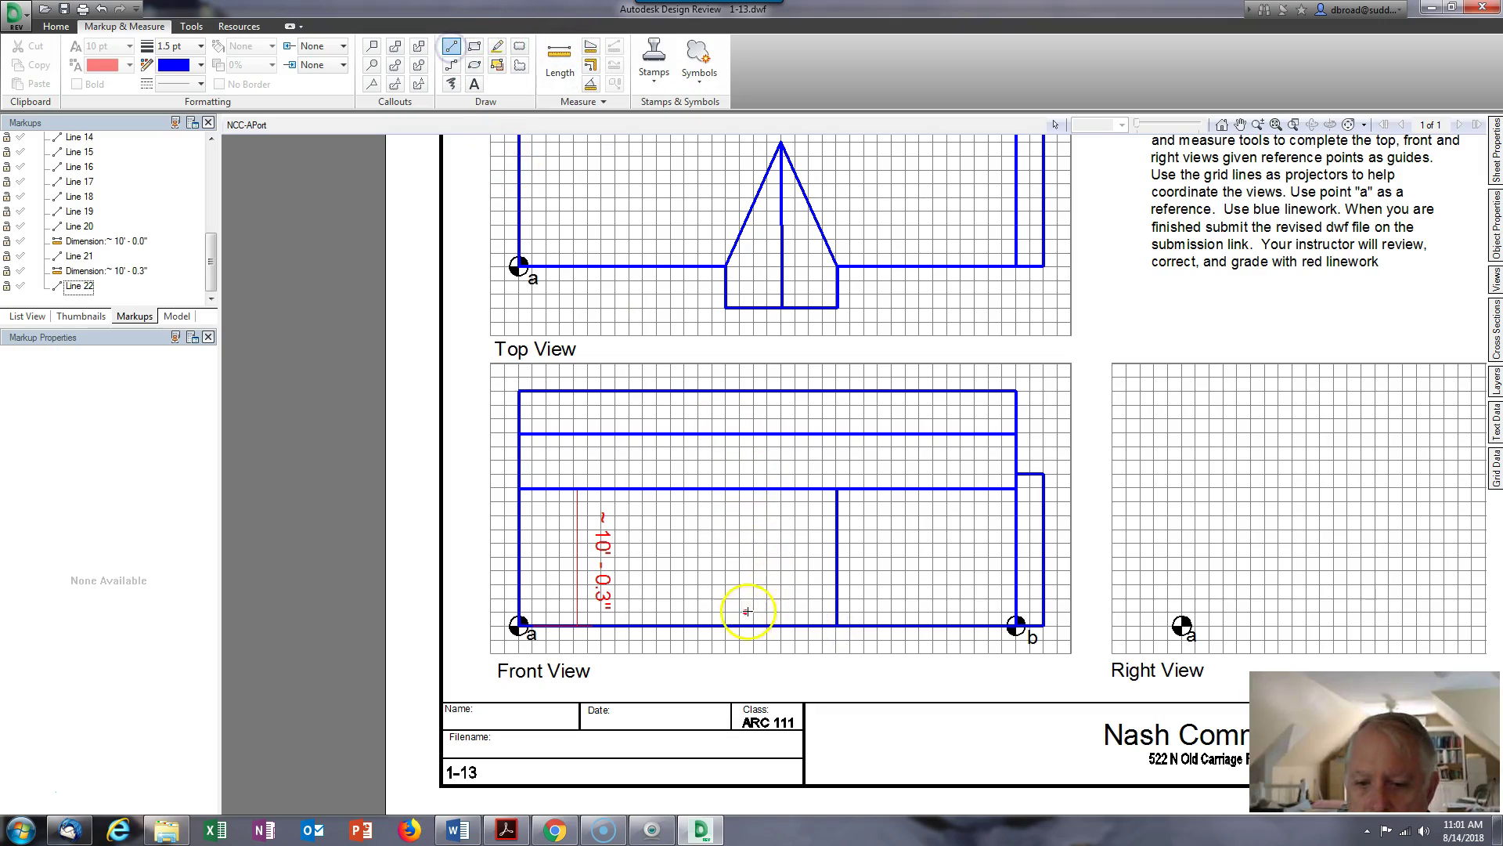
pyautogui.moveTo(726, 624); pyautogui.dragTo(729, 488)
pyautogui.moveTo(820, 474); pyautogui.dragTo(837, 489)
# - Shorten the front view's eave line to the wing's left wall and draw a matching line from its right wall to b's vertical
pyautogui.click(882, 490)
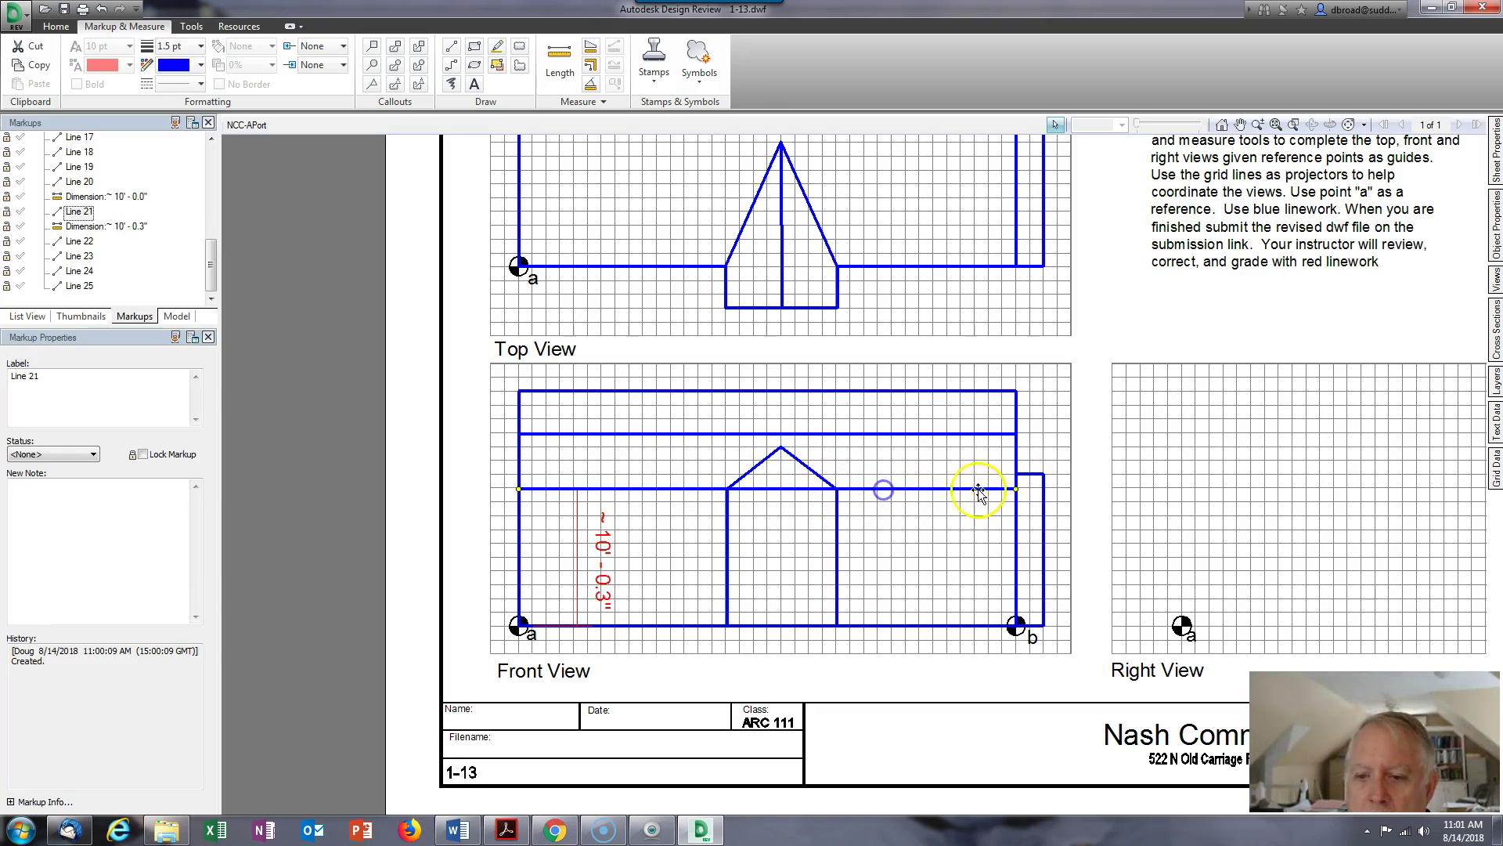
pyautogui.moveTo(1016, 490); pyautogui.dragTo(727, 489)
pyautogui.click(451, 45)
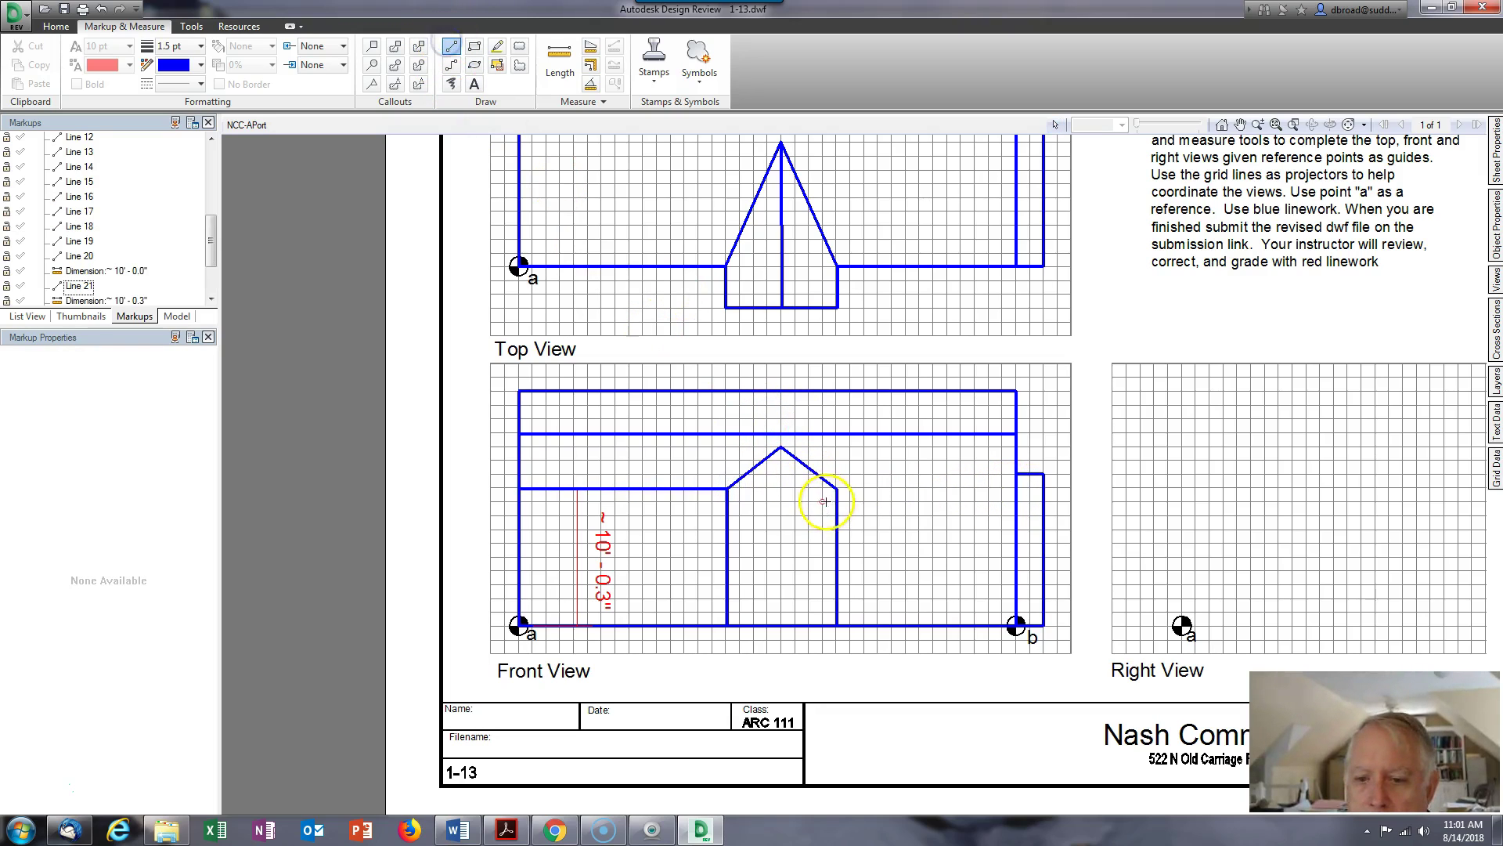
pyautogui.moveTo(953, 489); pyautogui.dragTo(1017, 489)
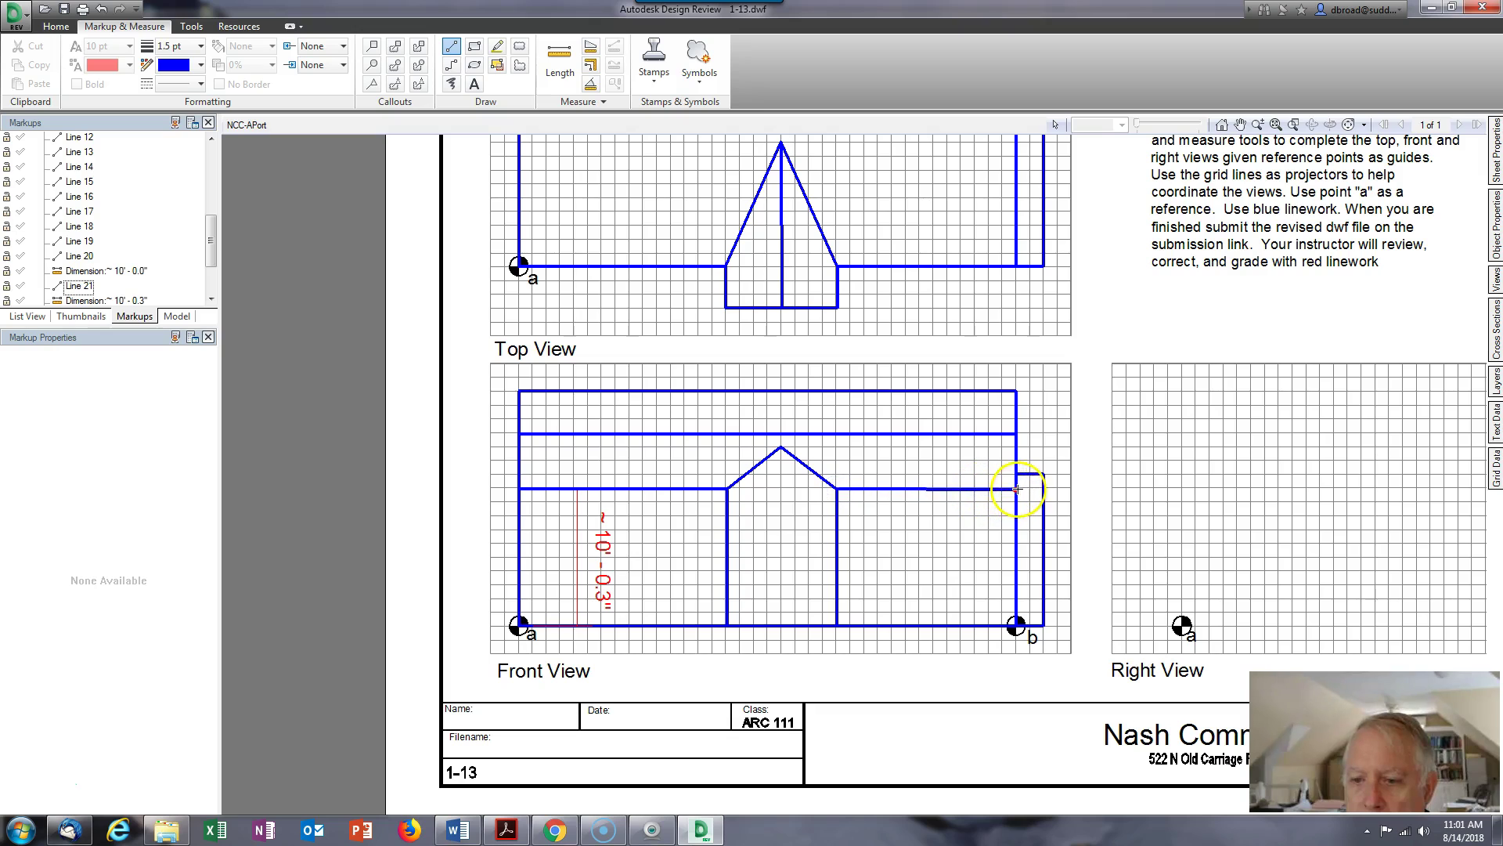
pyautogui.click(1018, 489)
# - Compare the right extension with the isometric view and move its top edge in the front view up one grid square
pyautogui.moveTo(1095, 476); pyautogui.dragTo(841, 565, button='middle')
pyautogui.scroll(-1, 888, 479)
pyautogui.moveTo(818, 340); pyautogui.dragTo(857, 797, button='middle')
pyautogui.scroll(2, 801, 433)
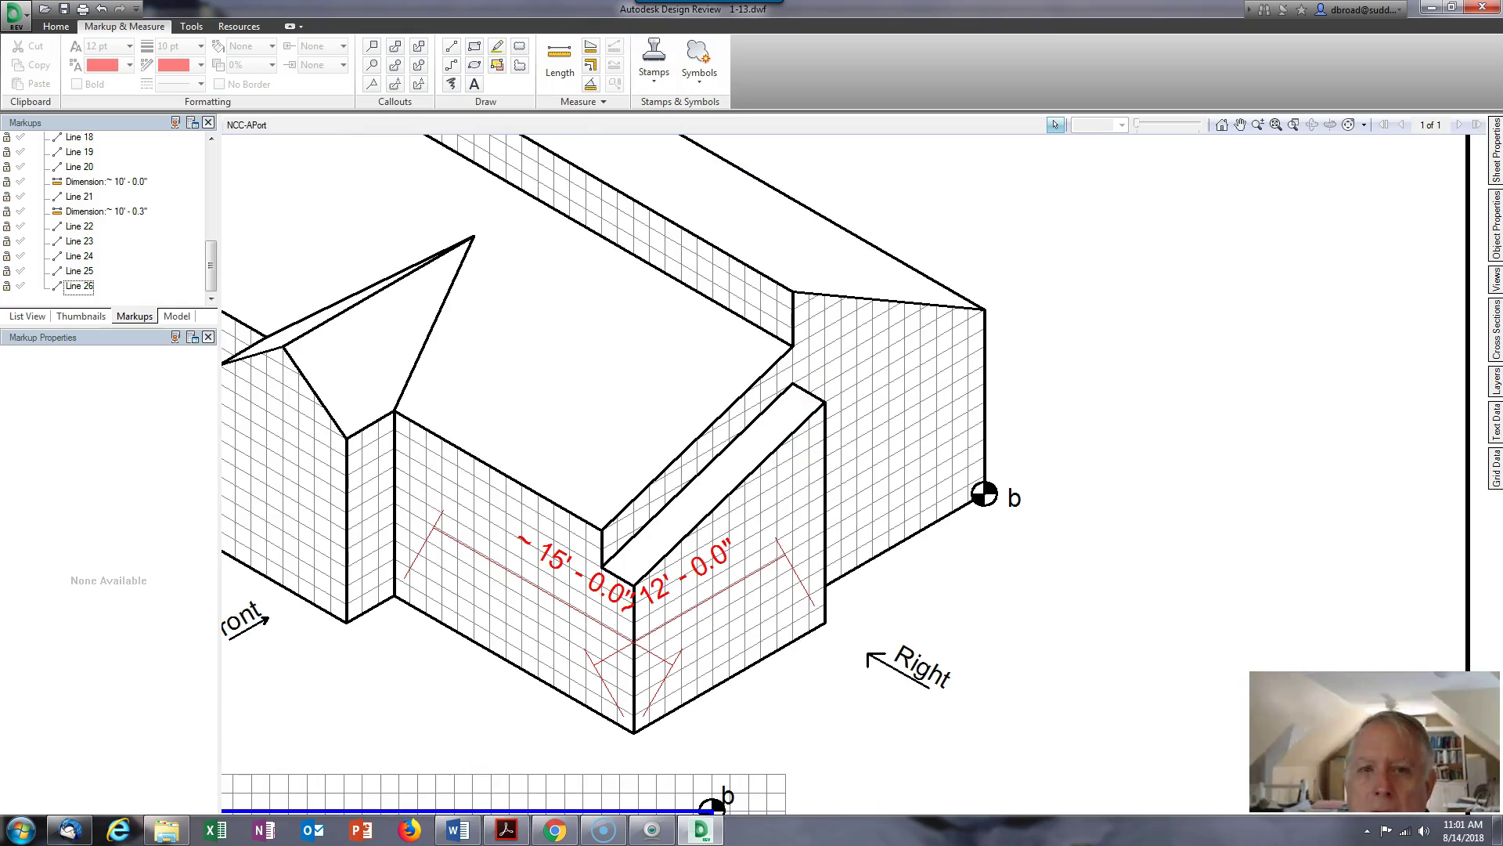
pyautogui.scroll(-1, 794, 386)
pyautogui.moveTo(829, 595); pyautogui.dragTo(836, 223, button='middle')
pyautogui.scroll(2, 764, 560)
pyautogui.scroll(-2, 769, 559)
pyautogui.moveTo(796, 711); pyautogui.dragTo(803, 552, button='middle')
pyautogui.scroll(2, 802, 550)
pyautogui.click(733, 474)
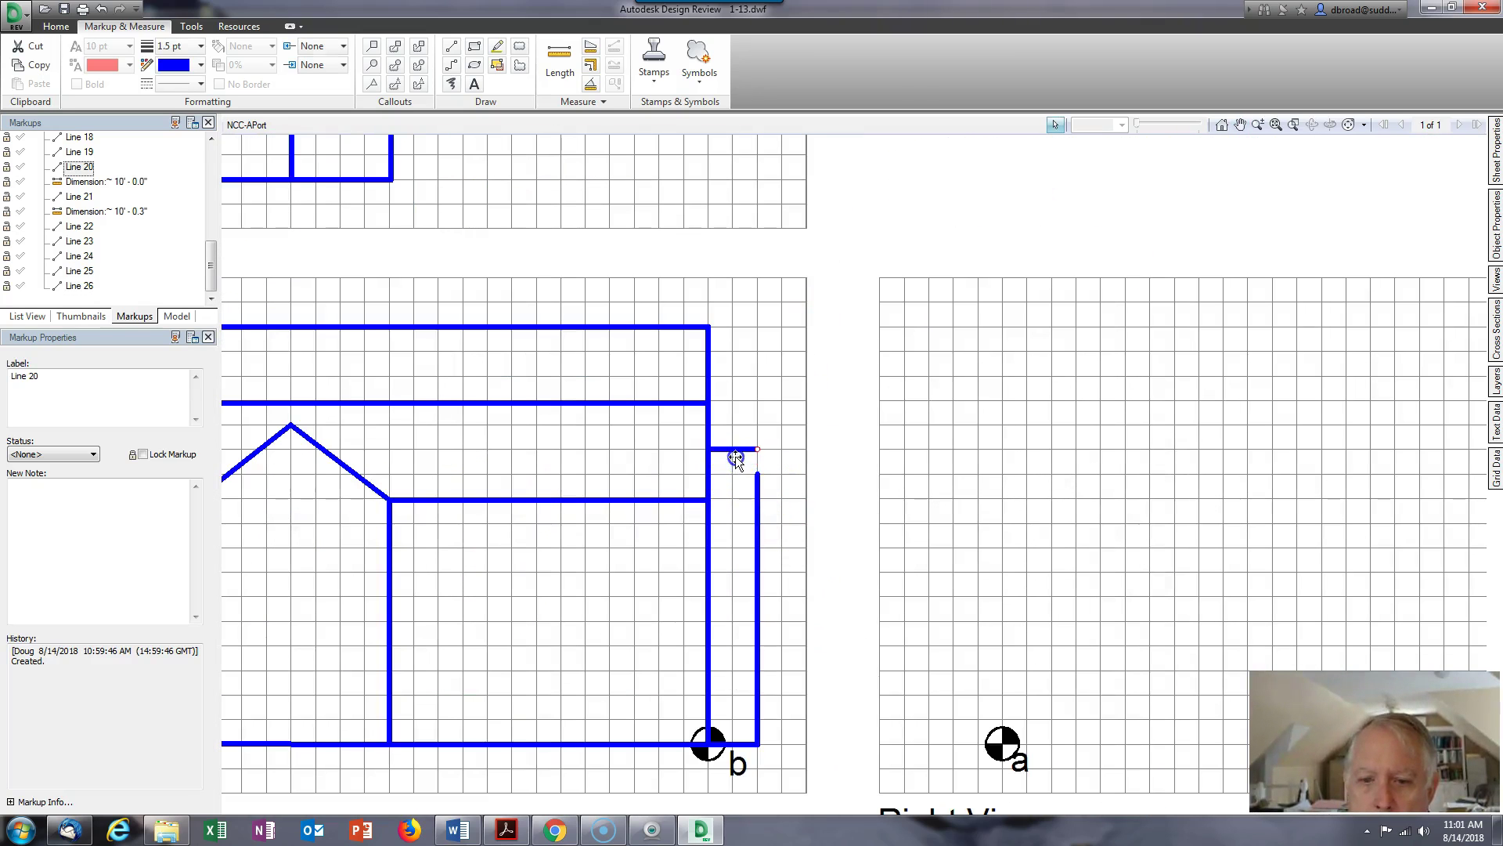
pyautogui.click(736, 457)
# - Extend the right extension's outer vertical in the front view up to its top edge
pyautogui.click(756, 475)
pyautogui.click(756, 472)
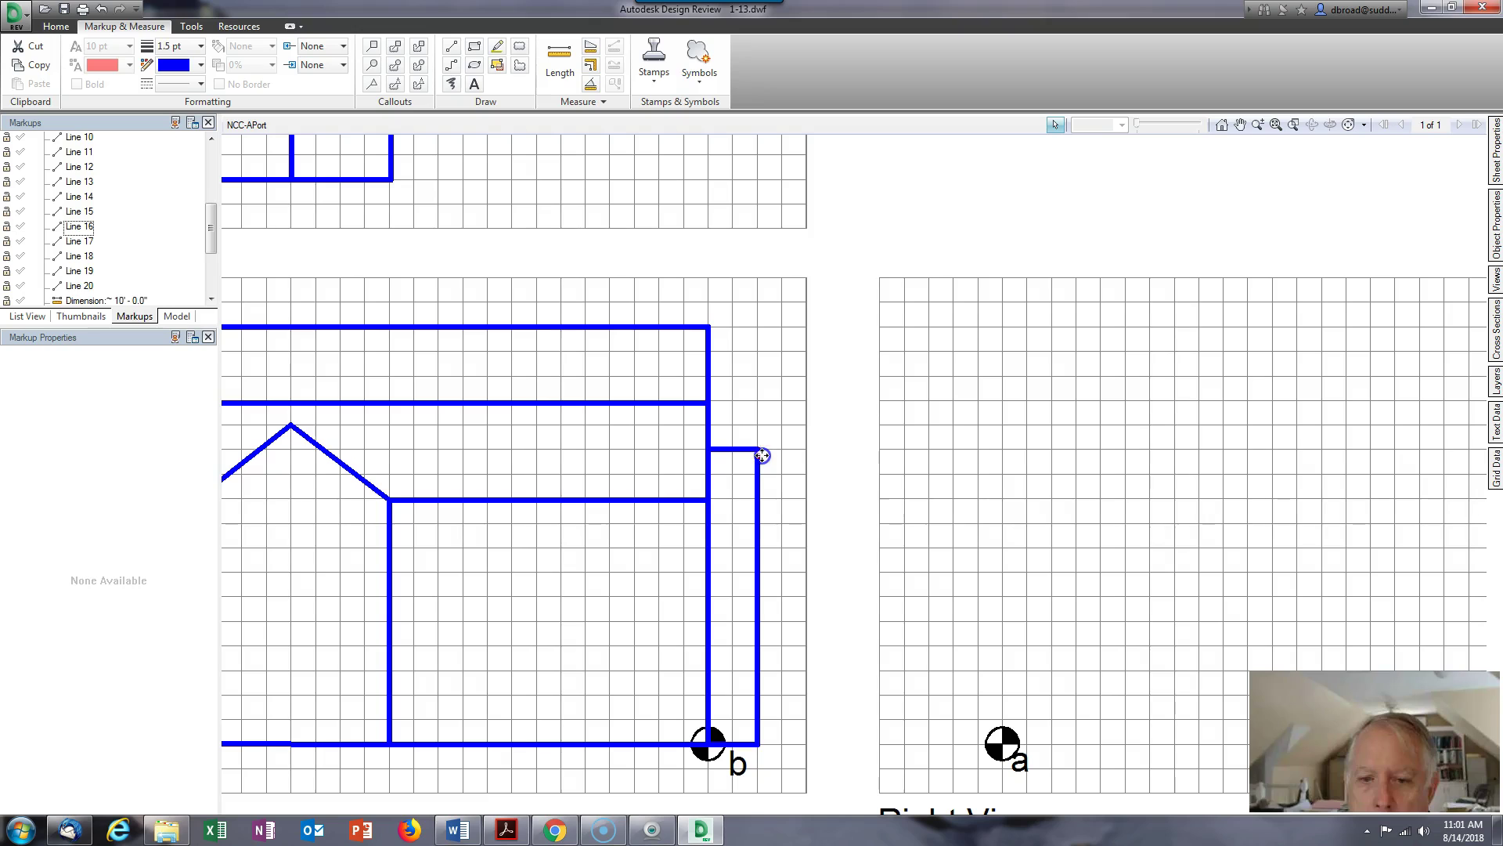
pyautogui.click(762, 453)
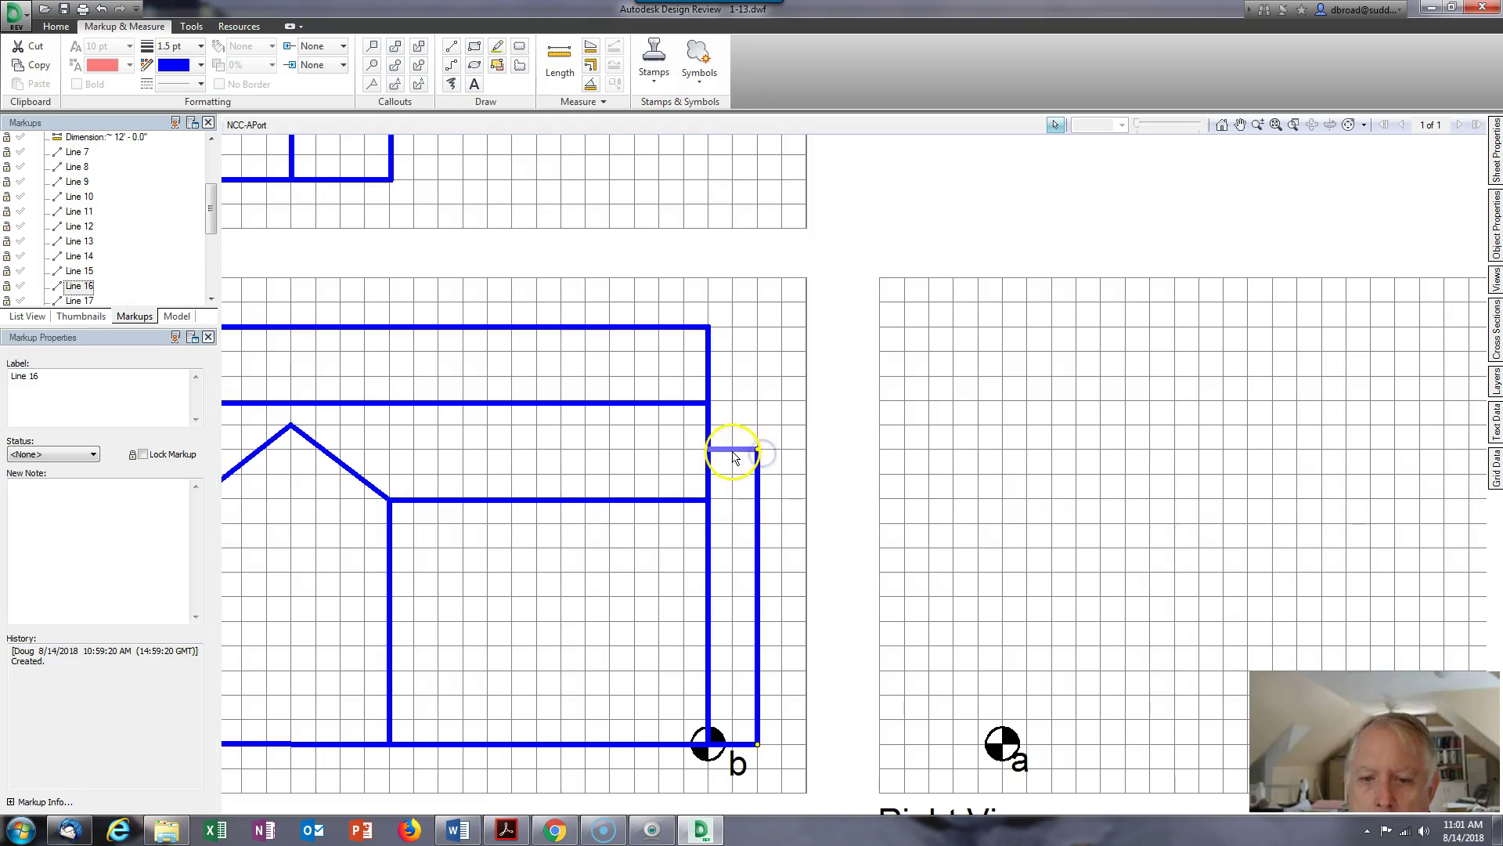
# - Draw a horizontal line across the front view's right extension 8 grid squares above the base
pyautogui.click(447, 46)
pyautogui.click(709, 546)
pyautogui.click(753, 547)
# - Start the right view's base line about 3 grid squares left of point a
pyautogui.scroll(-3, 753, 547)
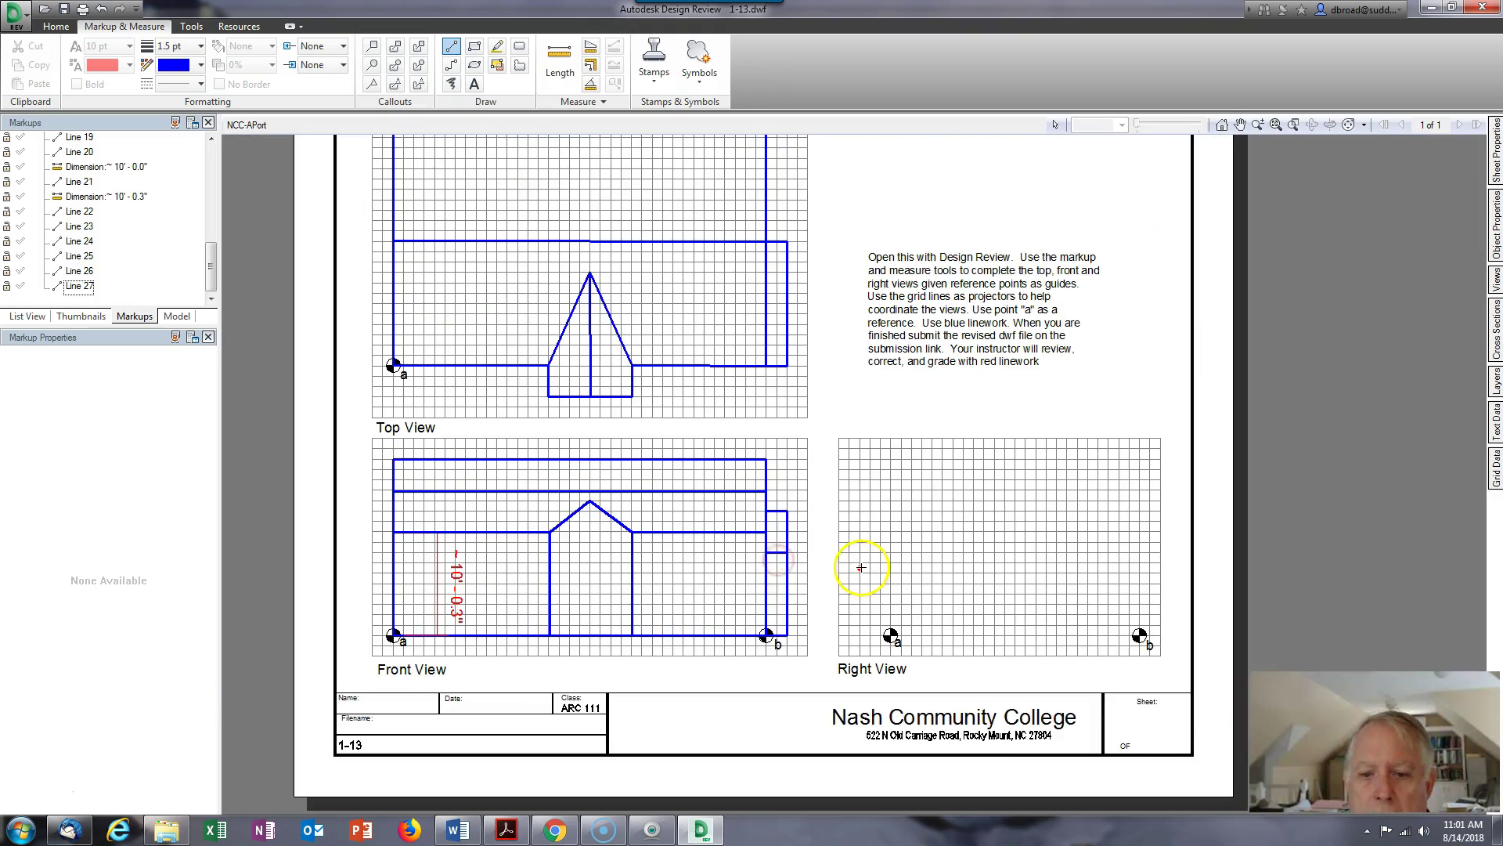
pyautogui.moveTo(862, 566)
pyautogui.mouseDown(button='middle')
pyautogui.moveTo(811, 570)
pyautogui.moveTo(815, 611)
pyautogui.mouseUp(button='middle')
pyautogui.scroll(-3, 842, 556)
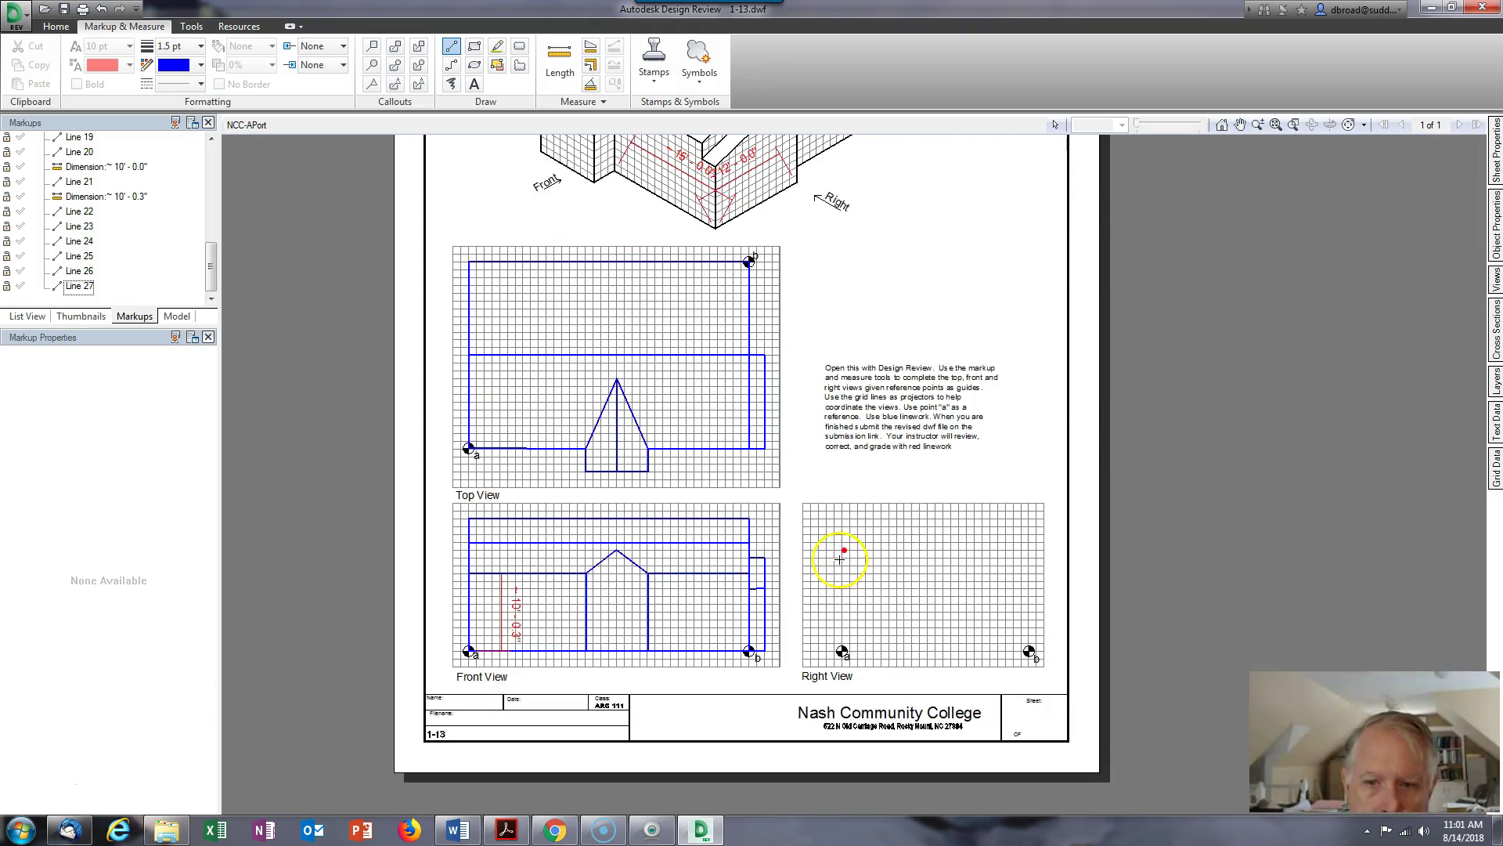
pyautogui.moveTo(885, 496); pyautogui.dragTo(786, 559, button='middle')
pyautogui.moveTo(983, 370); pyautogui.dragTo(953, 386, button='middle')
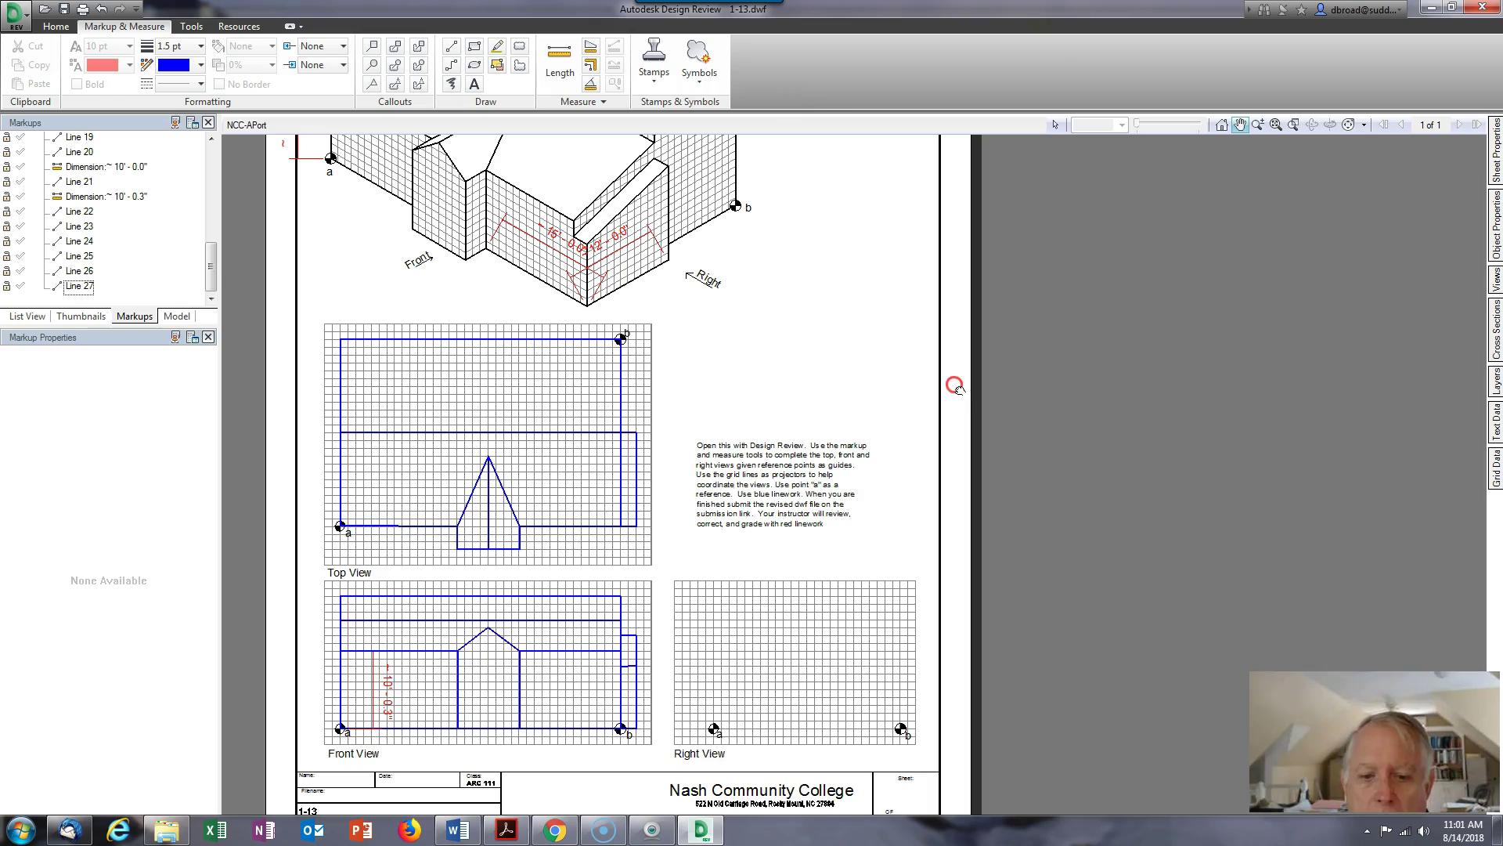
pyautogui.click(453, 47)
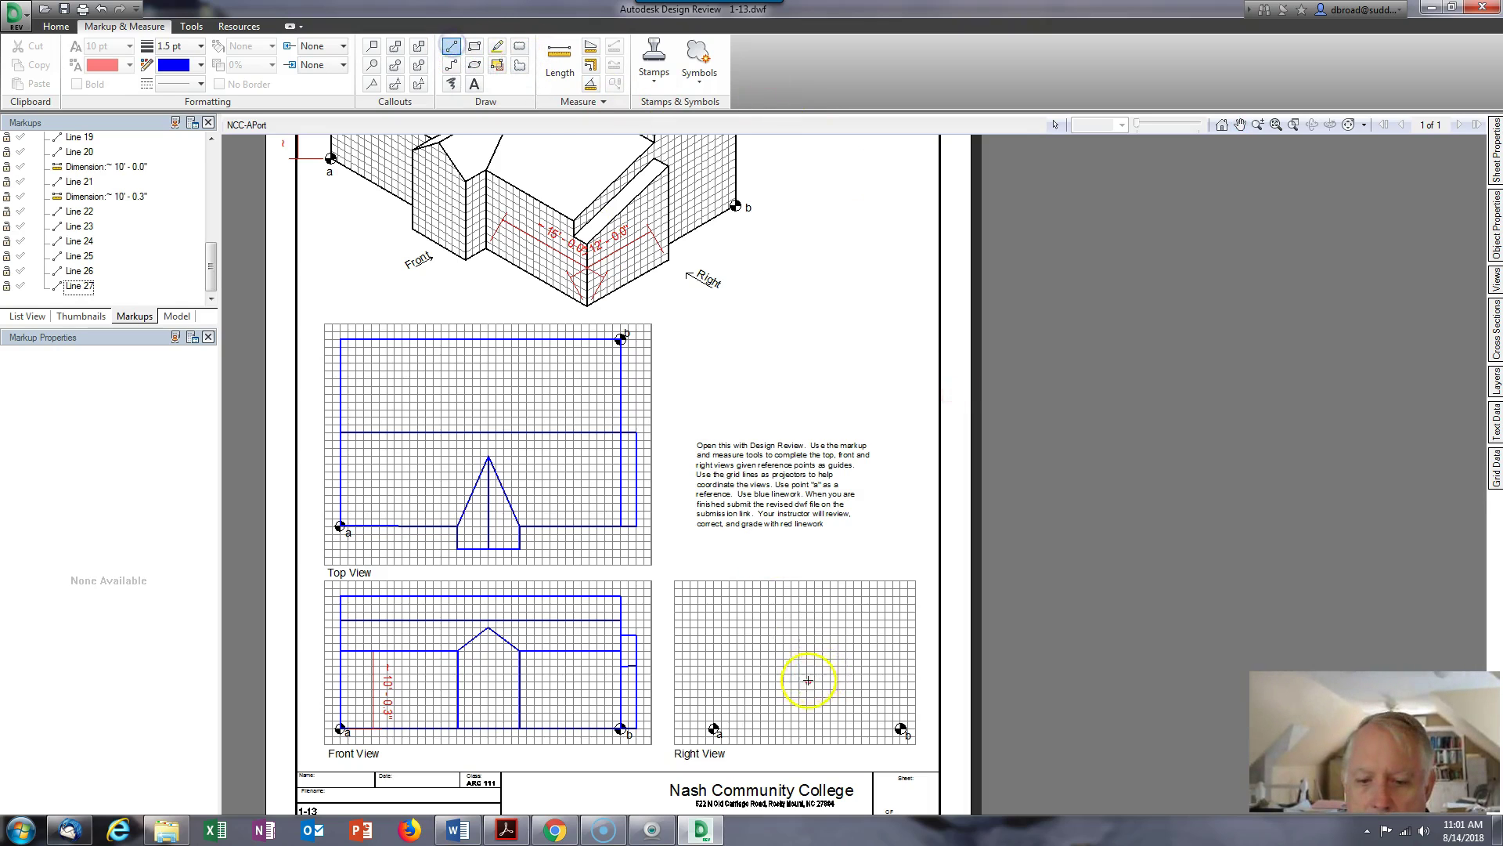
pyautogui.scroll(3, 805, 681)
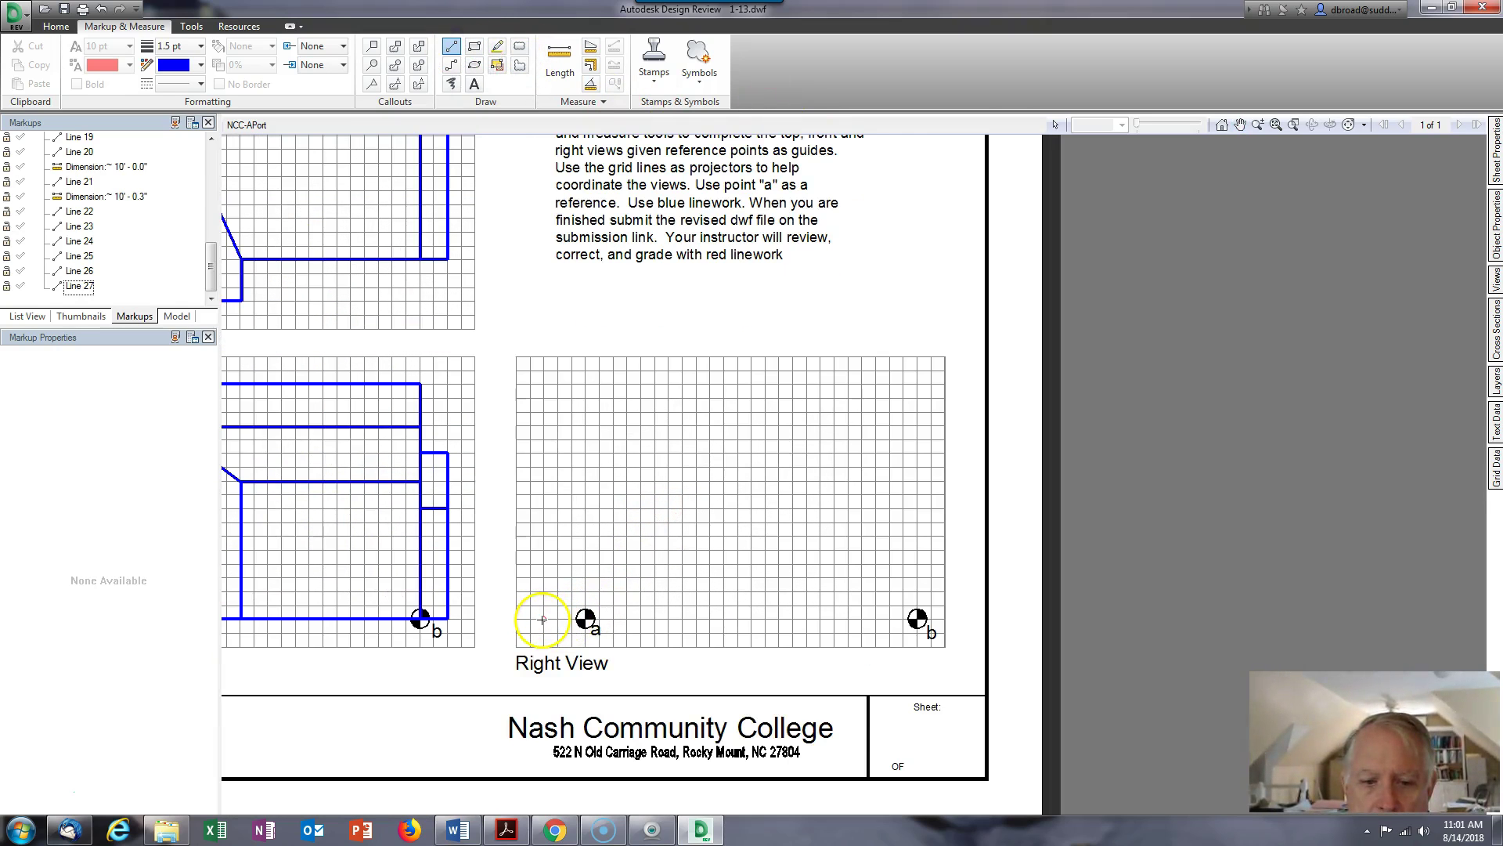